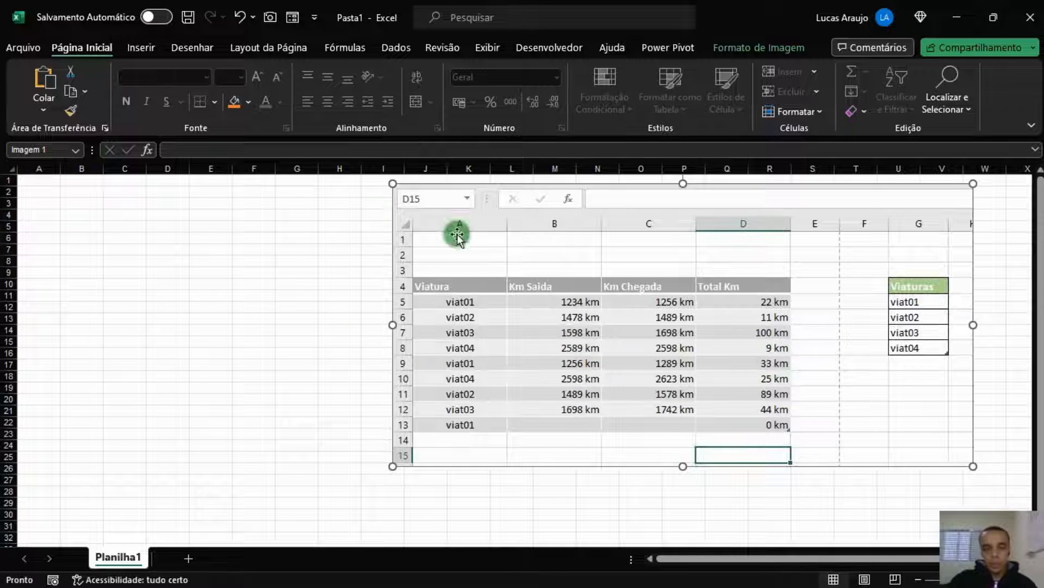
Deselect the pasted mileage table picture by selecting cell A1
left_click(36, 180)
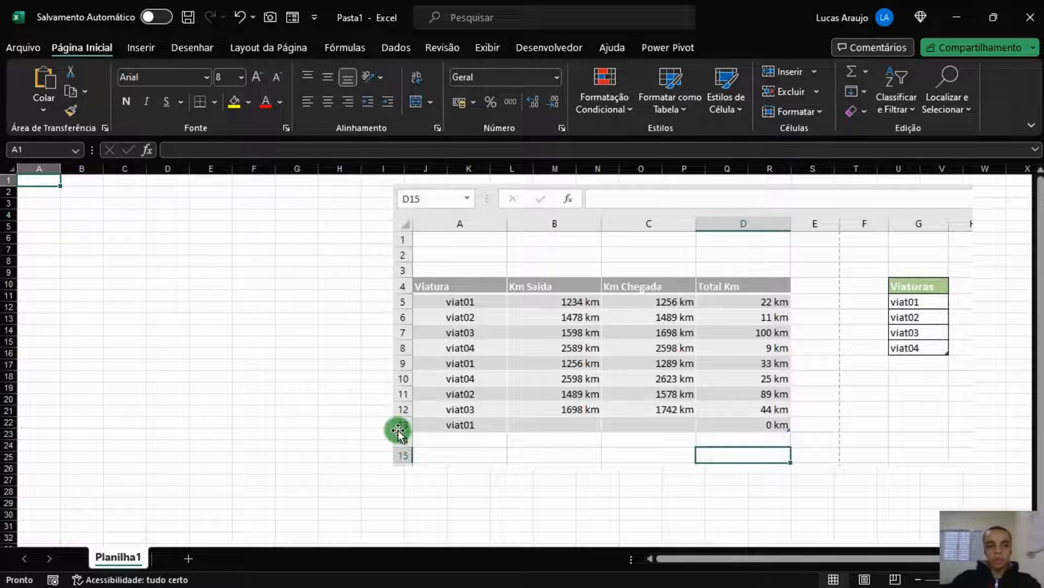
Enter headers ITEM, VIATURA, KM SAÍDA, KM CHEGADA and TOTAL KM in A1:E1
type("ITEM")
key("Tab")
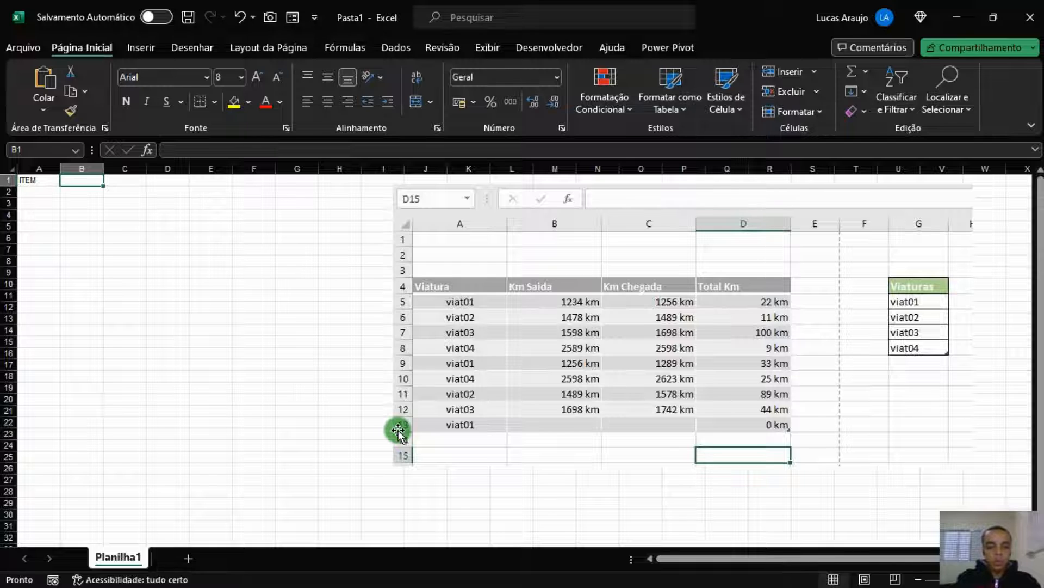
type("VIAT")
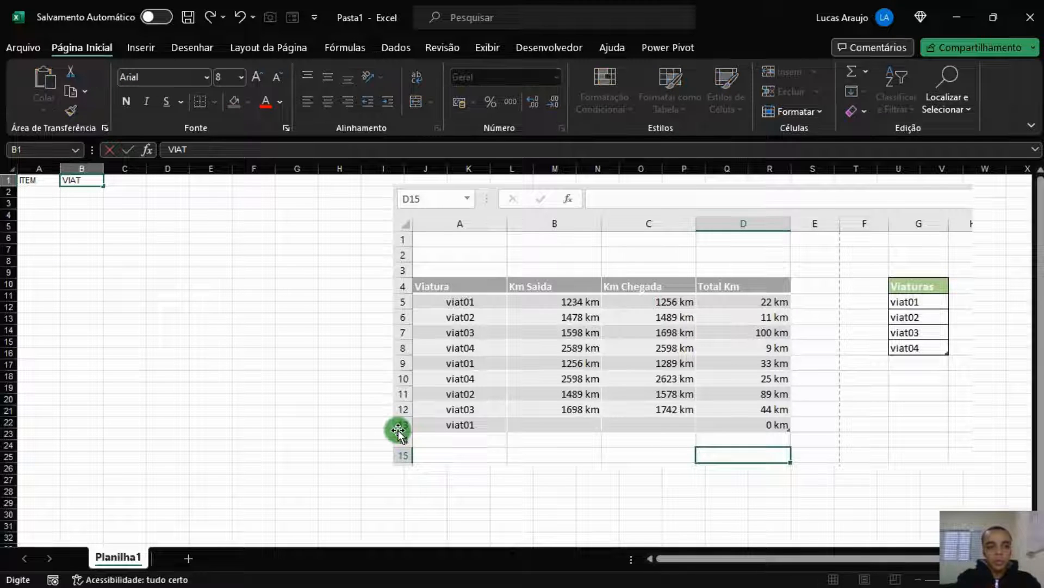
type("URA")
key("Tab")
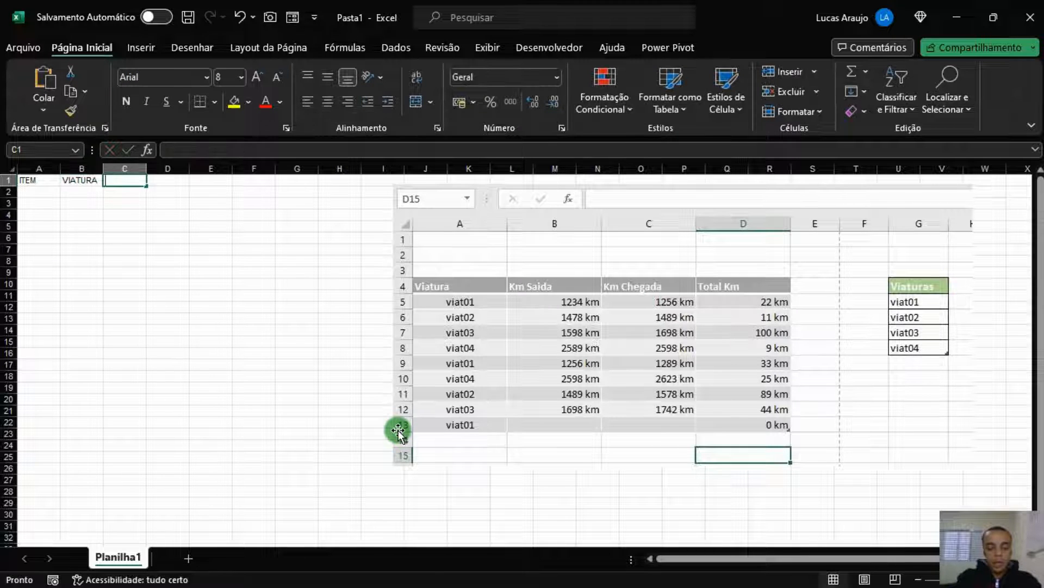
type("KM SAÍDA")
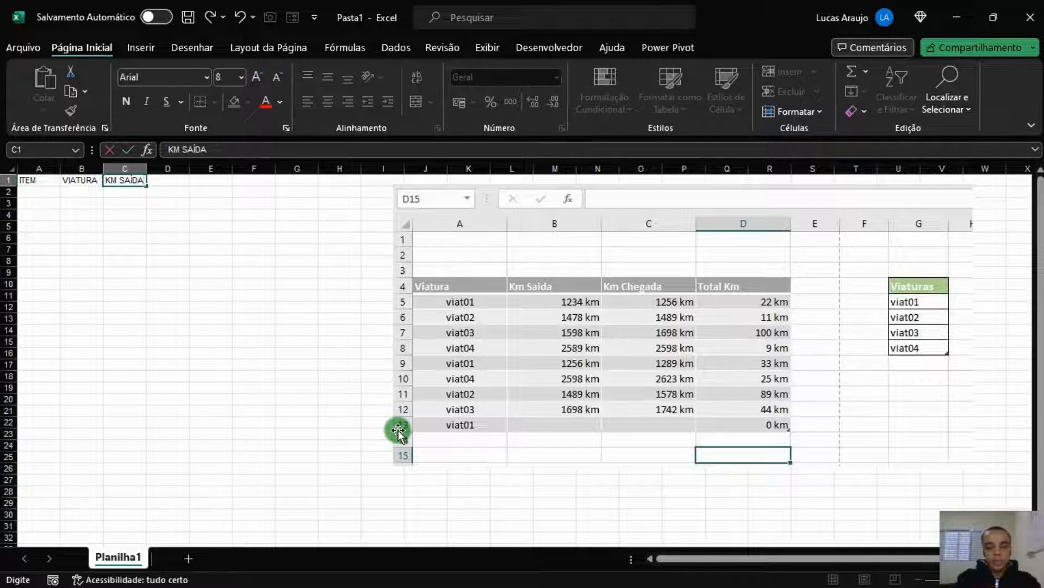
key("Tab")
type("KM CHEGADA")
key("Tab")
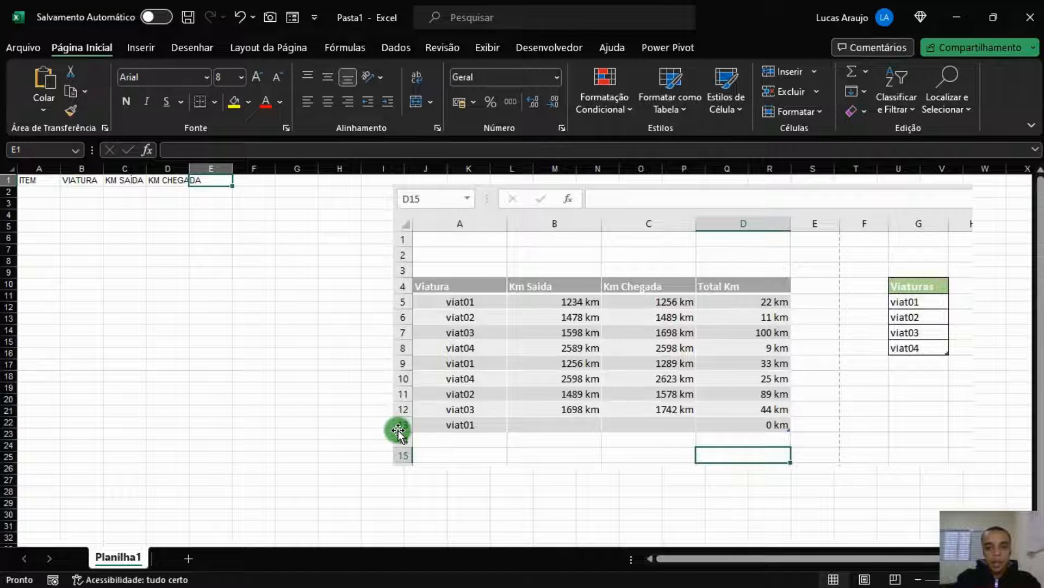
type("TOTAL KM")
key("Tab")
key("Tab")
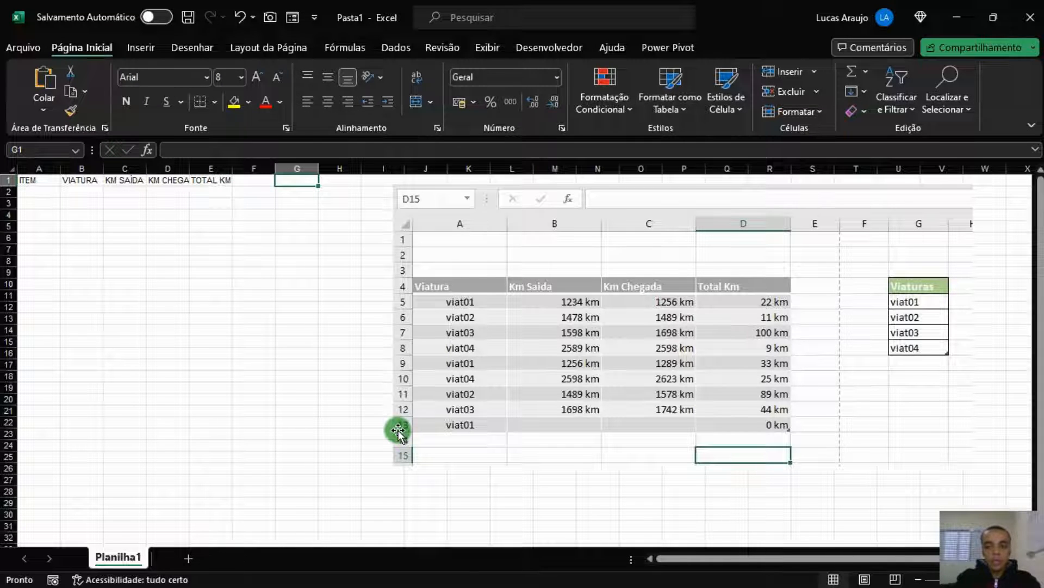
Enter headers VIATURAS in G1 and KM INICIAL in H1
type("VIATURAS")
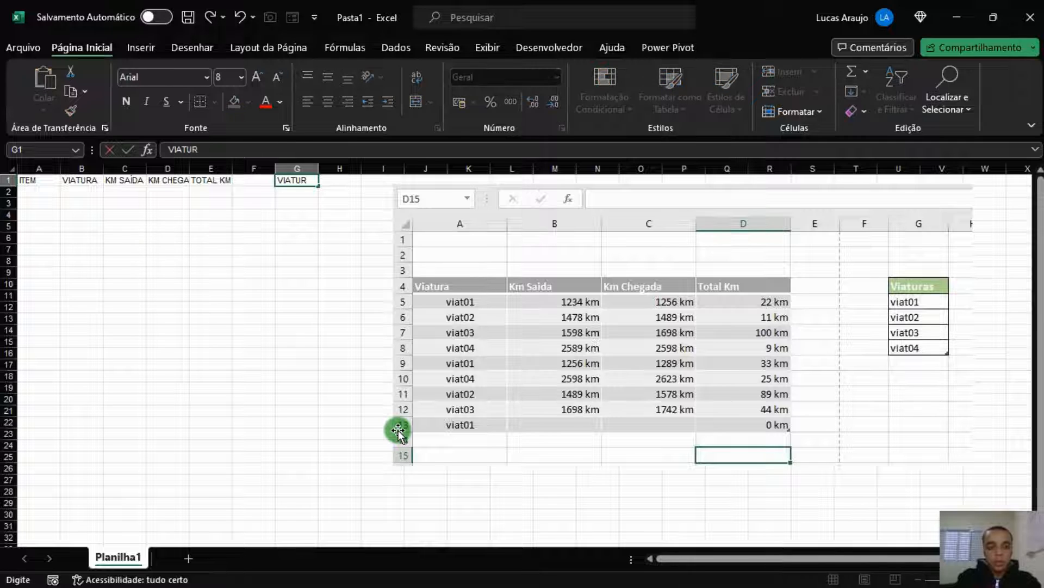
key("Tab")
type("VI")
key("BackSpace")
key("BackSpace")
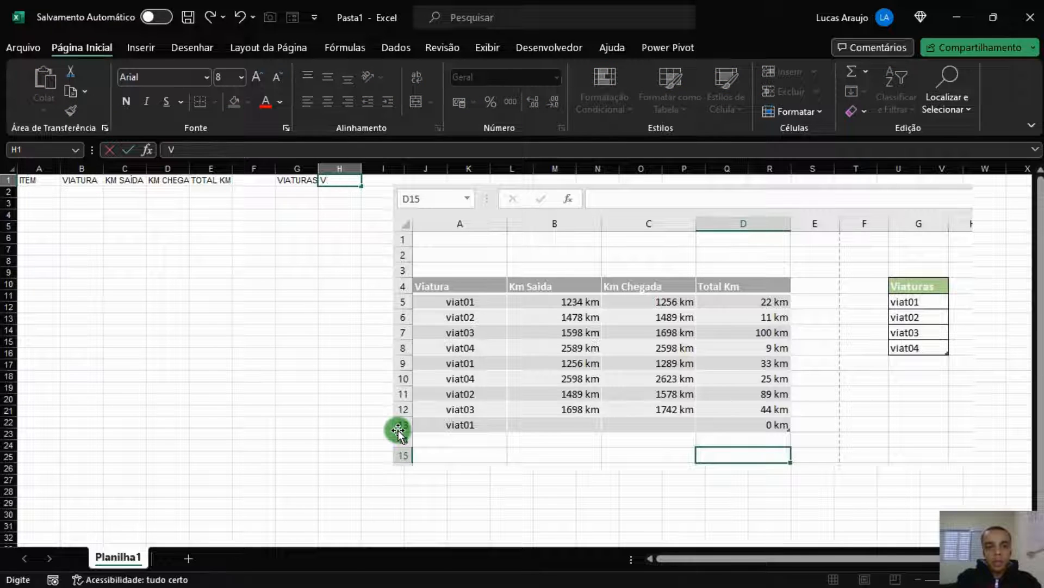
type("KM INICIAL")
key("Return")
AutoFit columns E–H, then centre the whole sheet's contents vertically and horizontally
left_click_drag(338, 168, 33, 168)
double_click(60, 168)
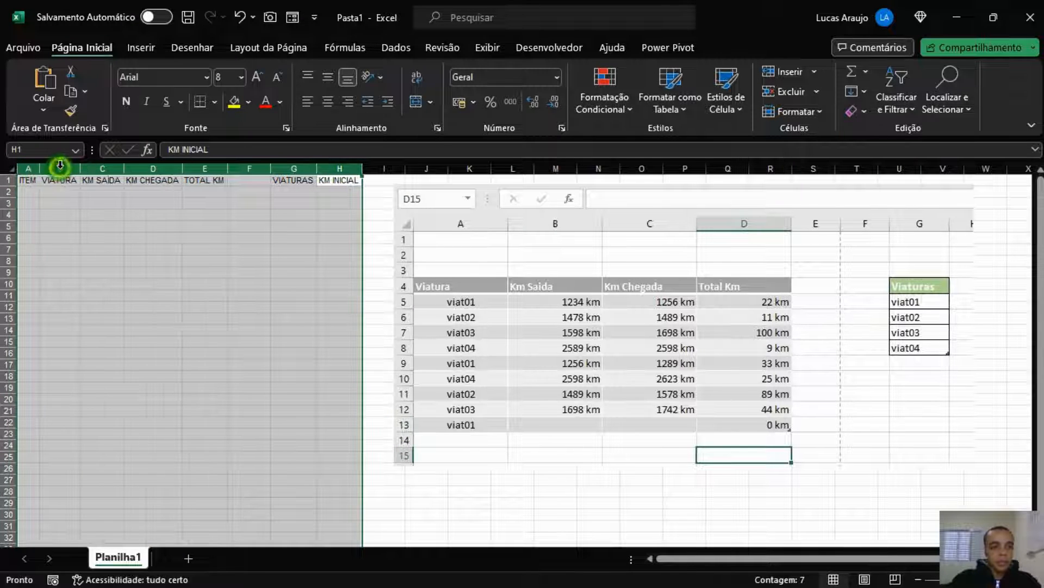
left_click(117, 231)
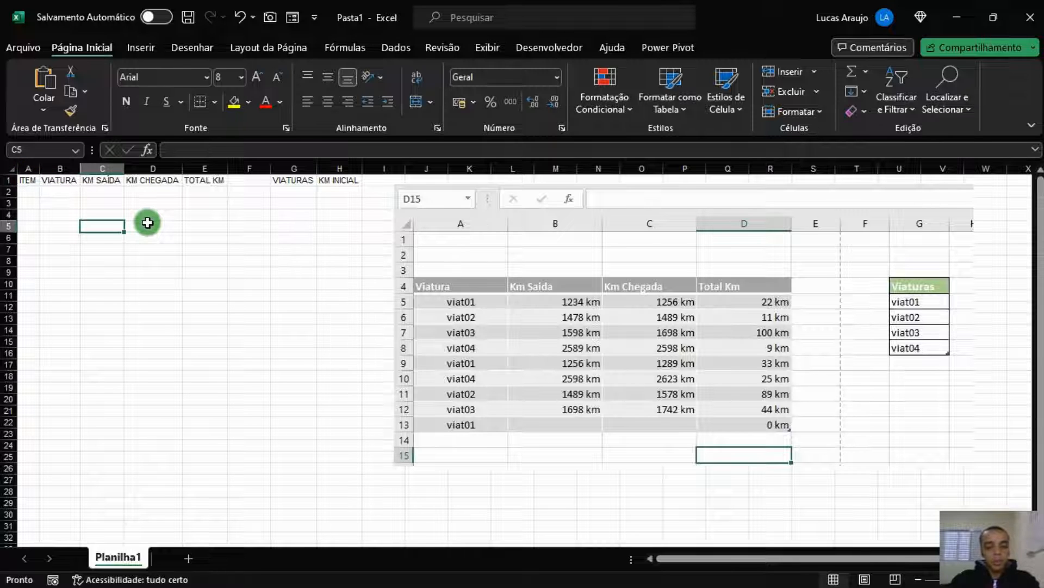
key("ctrl+a")
left_click(327, 76)
left_click(328, 101)
left_click(294, 261)
Give headers A1:E1 and G1:H1 a dark blue fill with bold white text
left_click_drag(28, 180, 203, 178)
left_click(296, 180)
key("ctrl+c")
left_click_drag(24, 180, 201, 180)
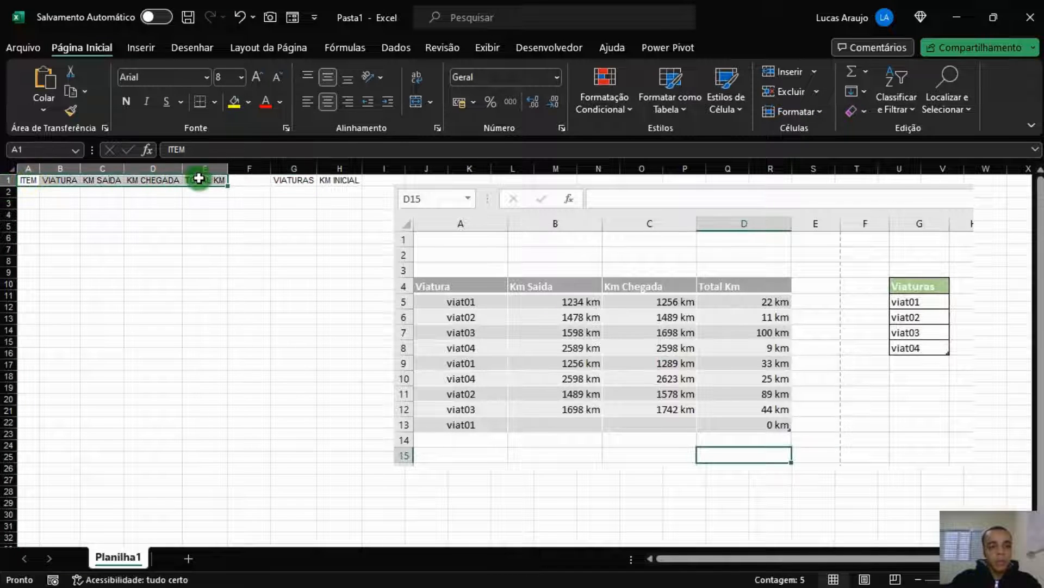
left_click_drag(296, 180, 342, 181)
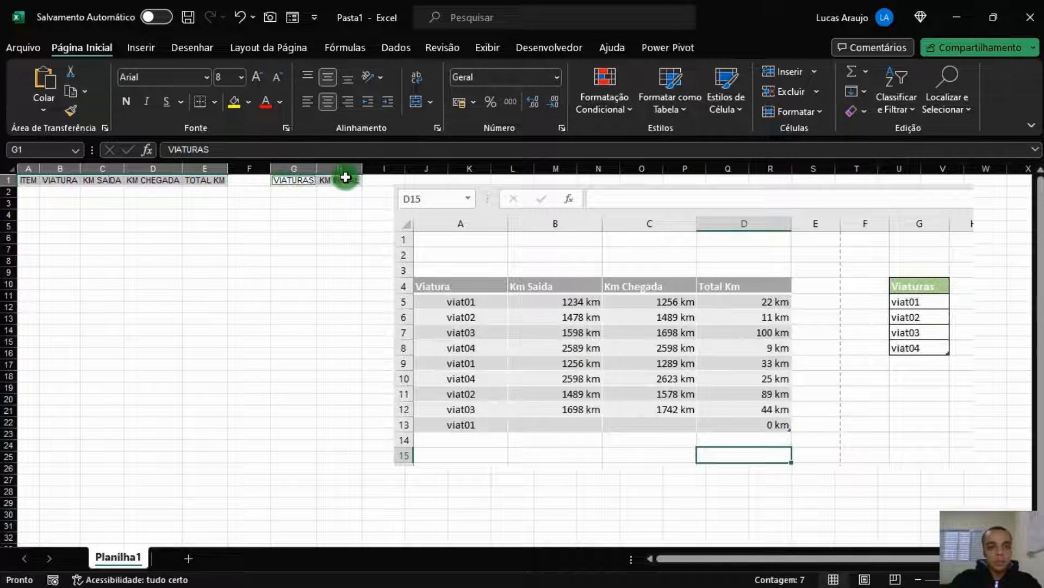
left_click(248, 101)
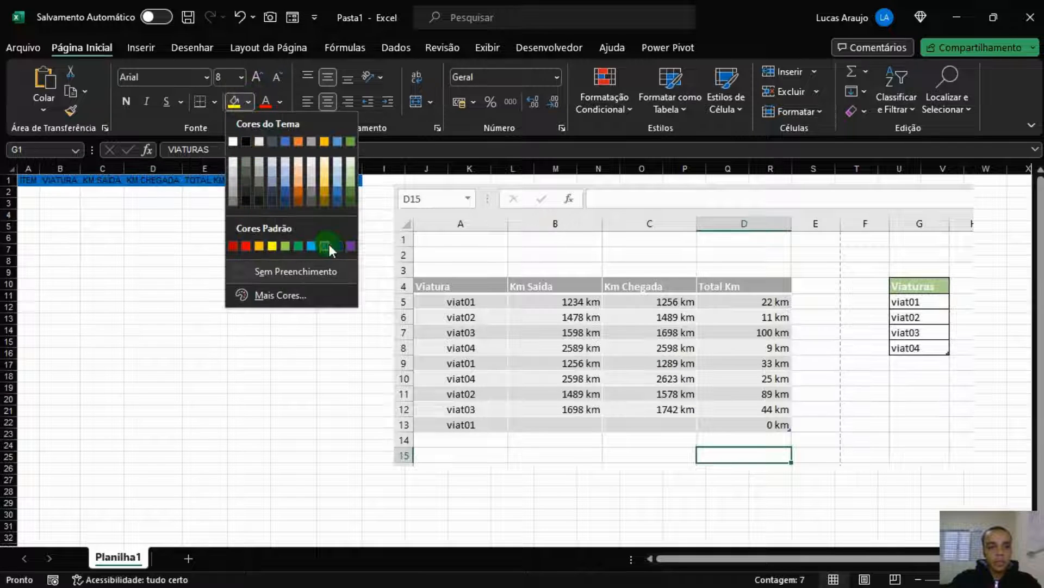
left_click(338, 244)
left_click(281, 104)
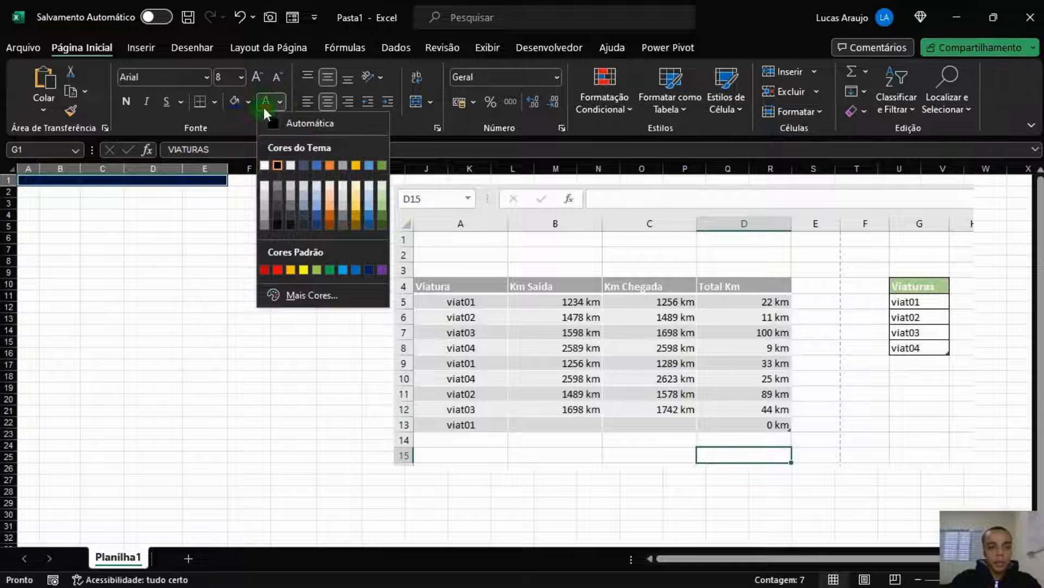
left_click(264, 164)
left_click(127, 101)
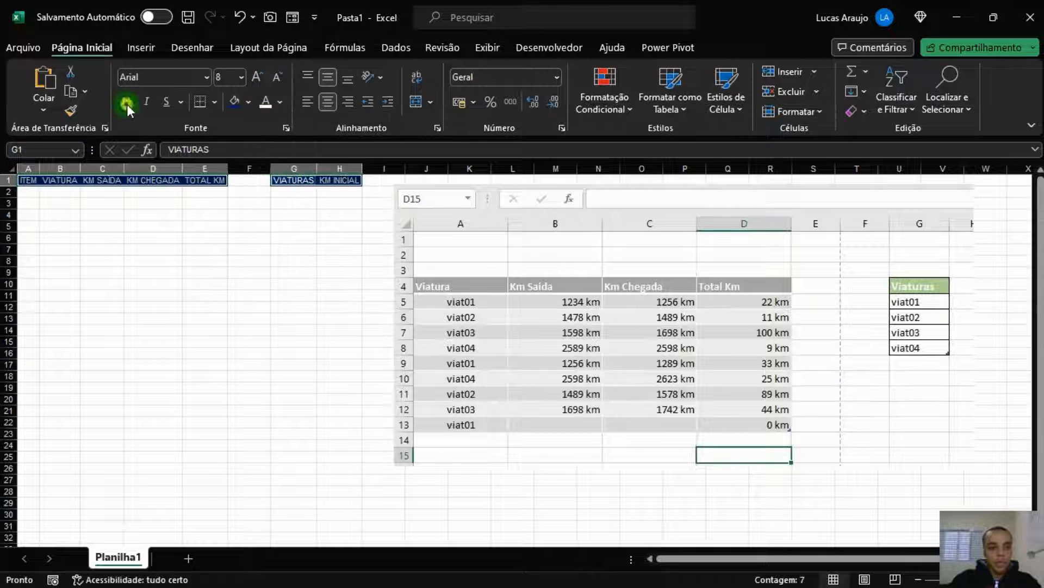
left_click(266, 230)
AutoFit columns A through H to the full header text
left_click_drag(339, 169, 220, 190)
double_click(42, 170)
left_click(86, 216)
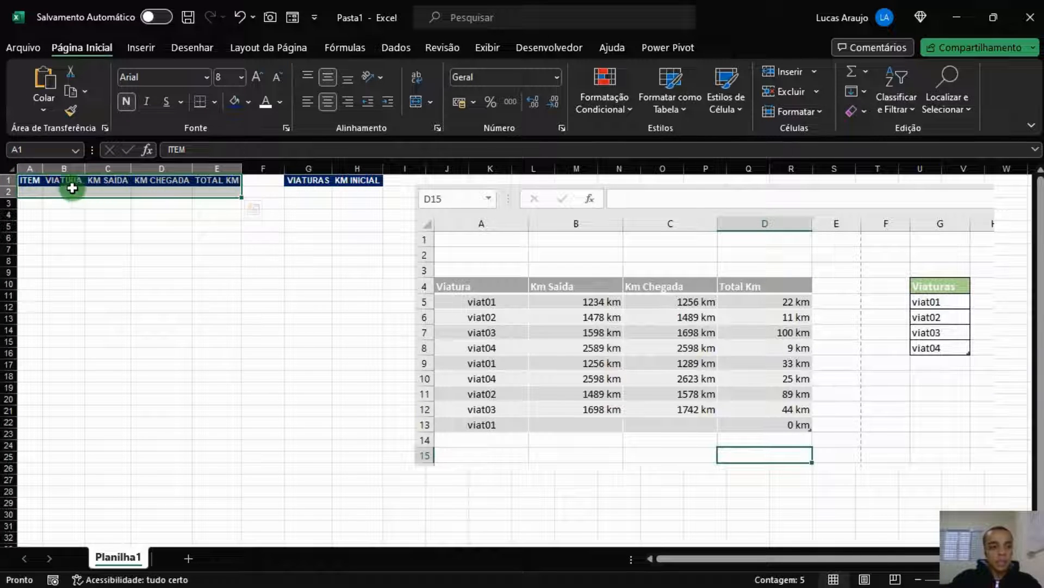
Convert A1:E2 into a table with the first row as headers
left_click_drag(36, 181, 229, 199)
key("ctrl+t")
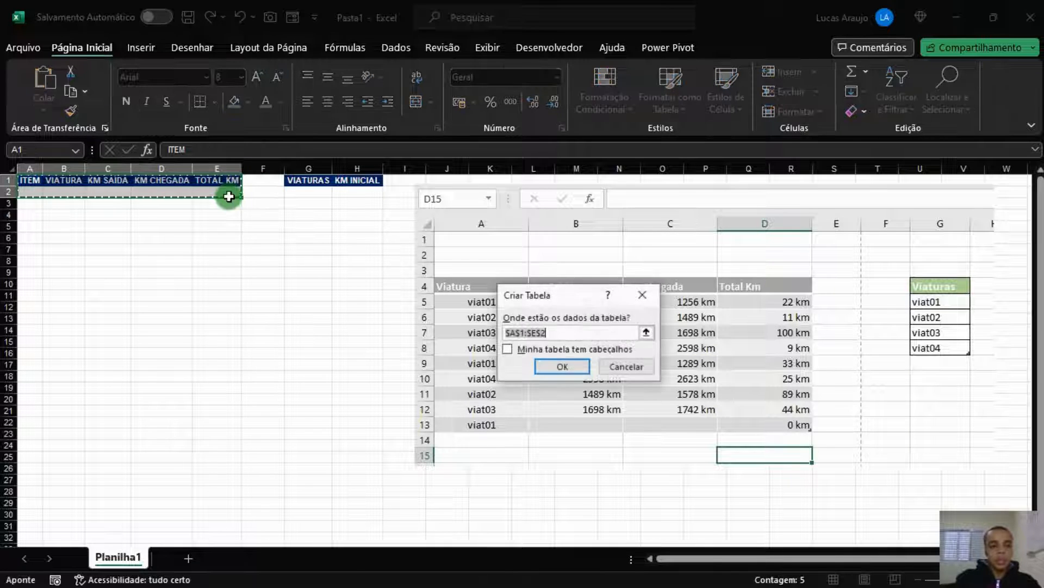
left_click_drag(559, 294, 491, 252)
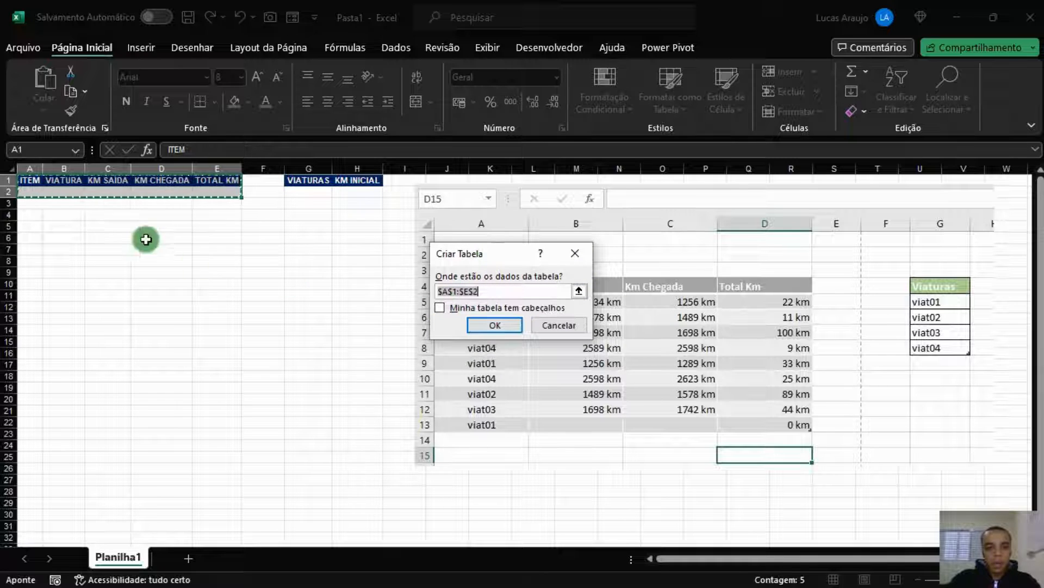
left_click(440, 308)
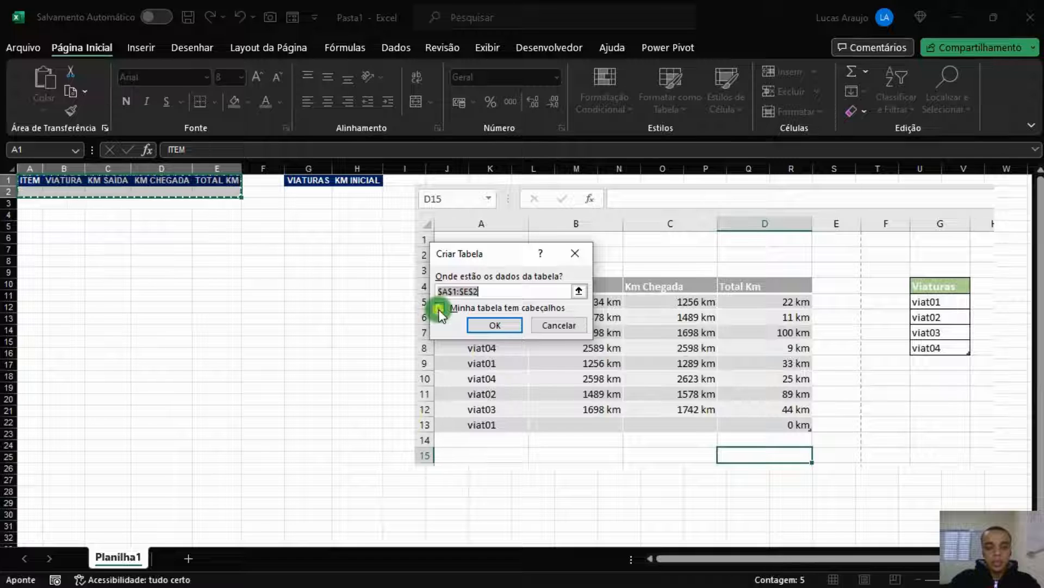
left_click(494, 325)
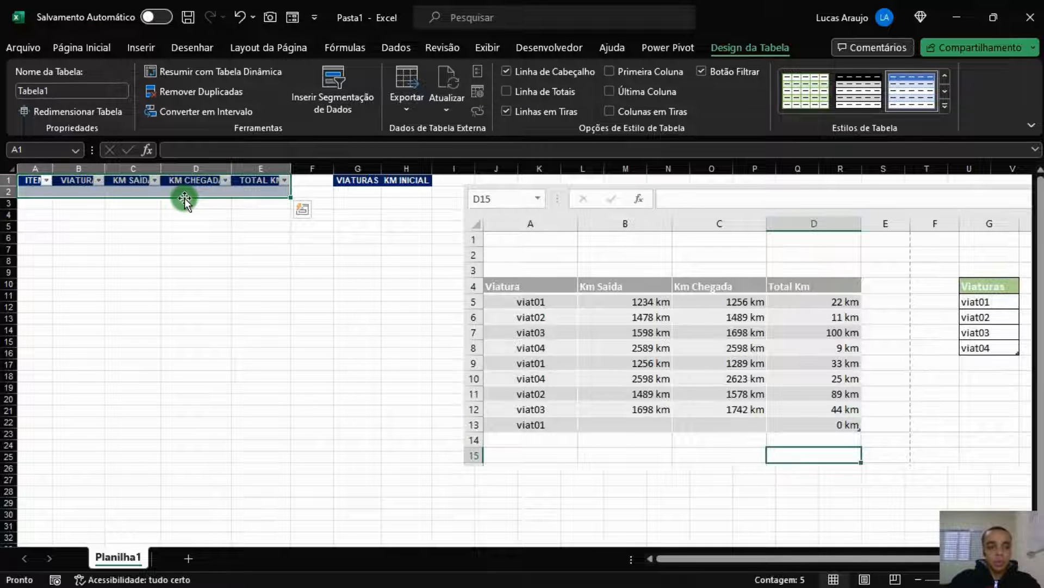
Name the table TAB_KM and apply the first Light table style
left_click(86, 91)
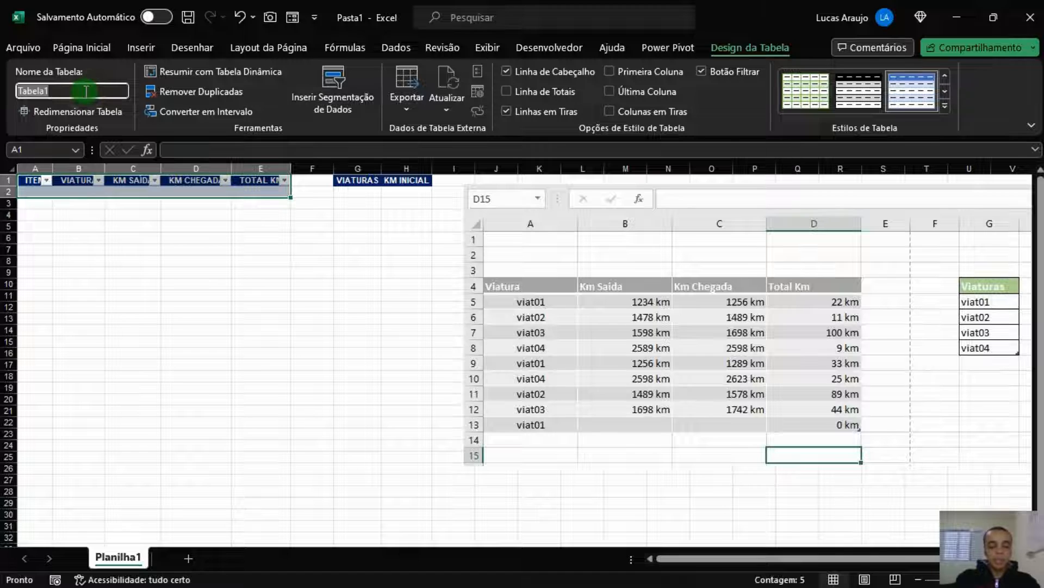
type("TAB_KM")
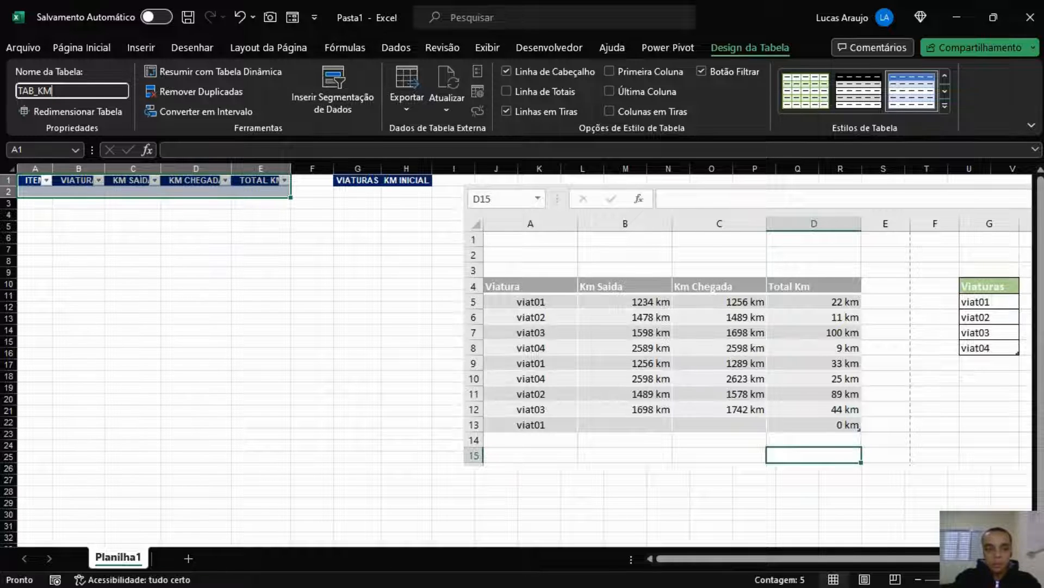
key("Return")
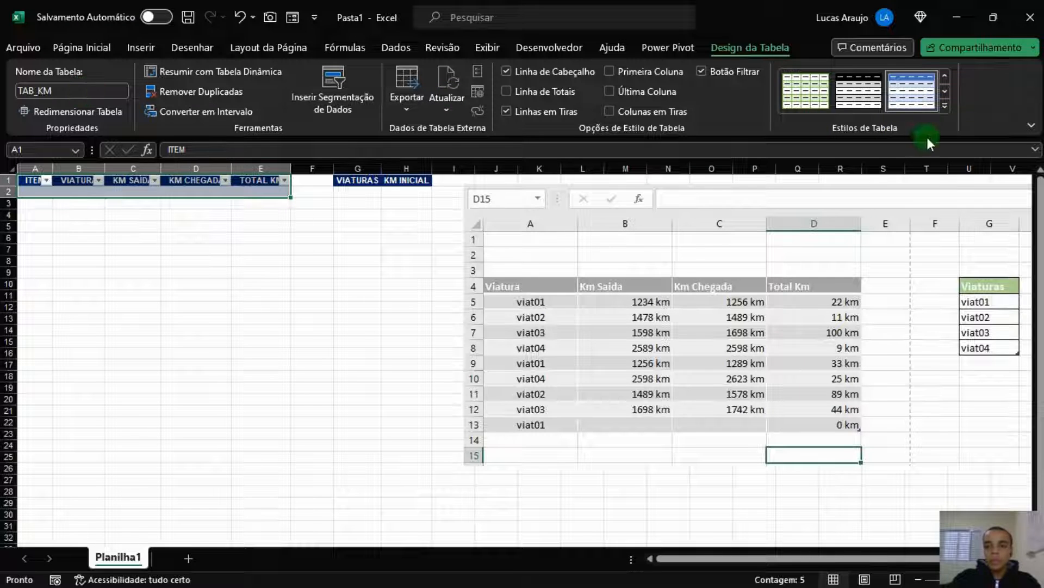
left_click(948, 106)
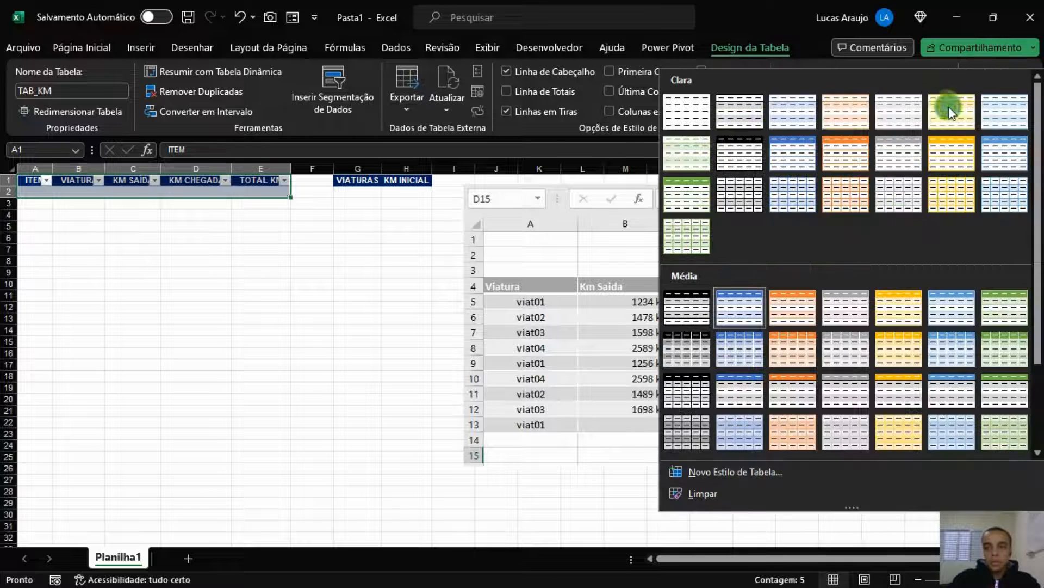
left_click(698, 112)
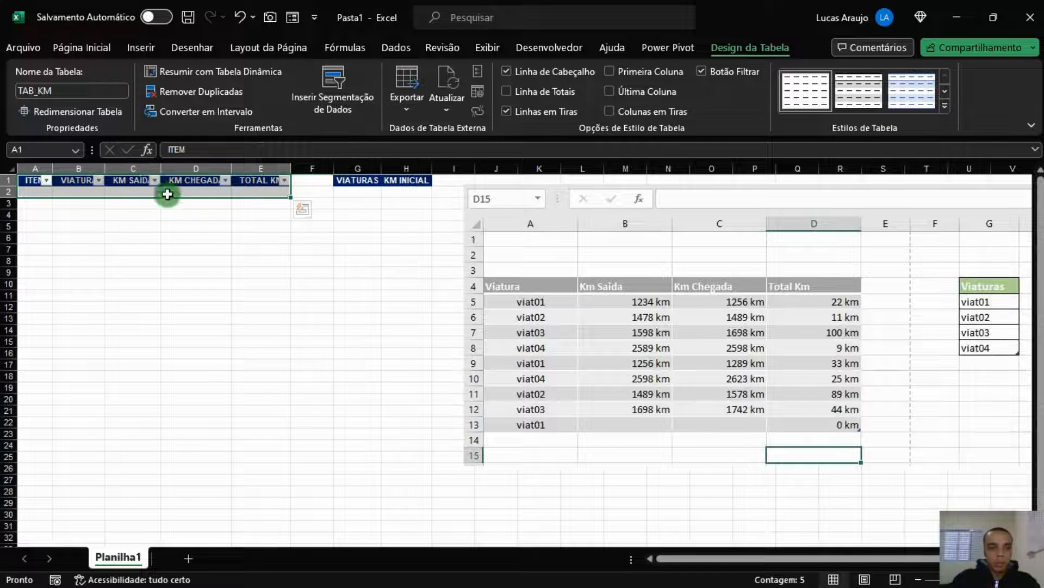
left_click(103, 51)
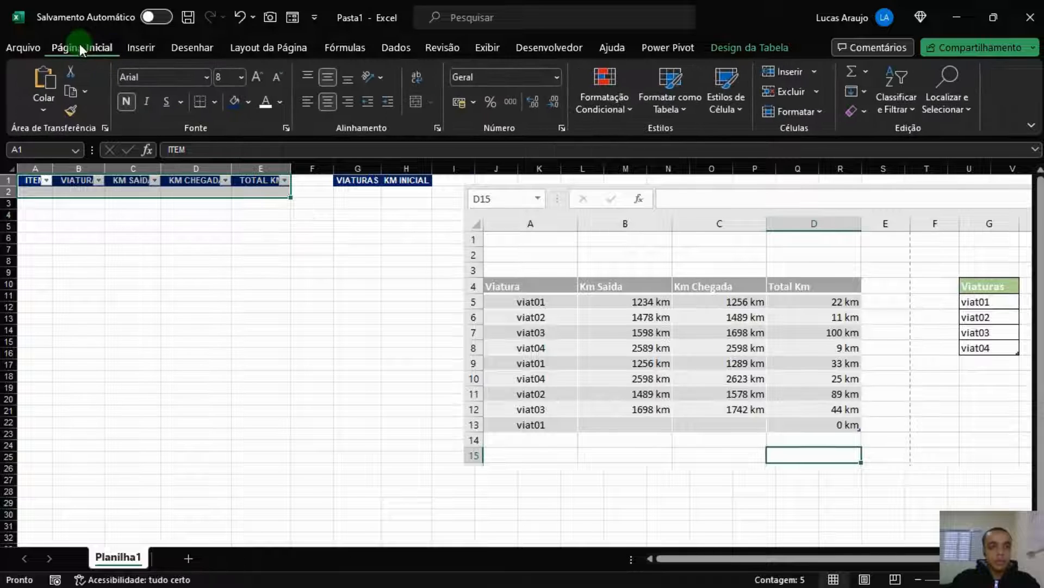
Apply all borders to the cells of A1:E2
left_click(217, 100)
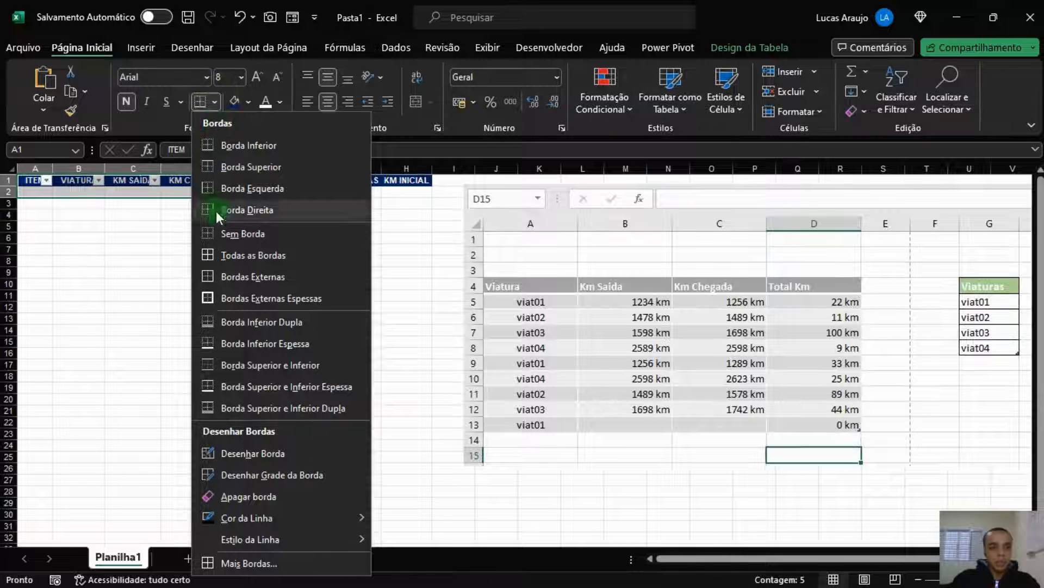
left_click(217, 250)
left_click(131, 224)
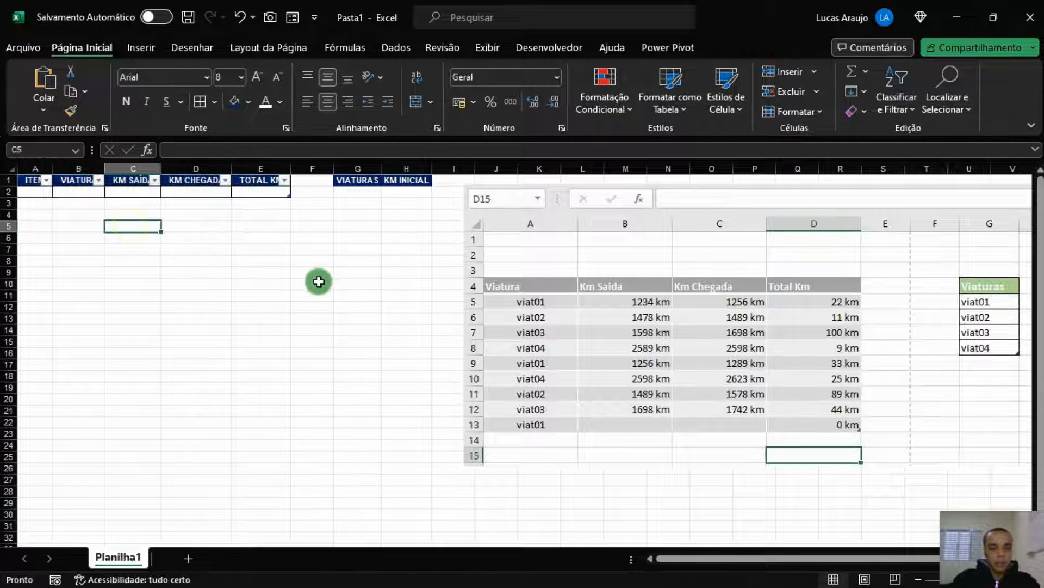
AutoFit columns A to E to their headers, then select G1:H2
left_click_drag(269, 168, 32, 168)
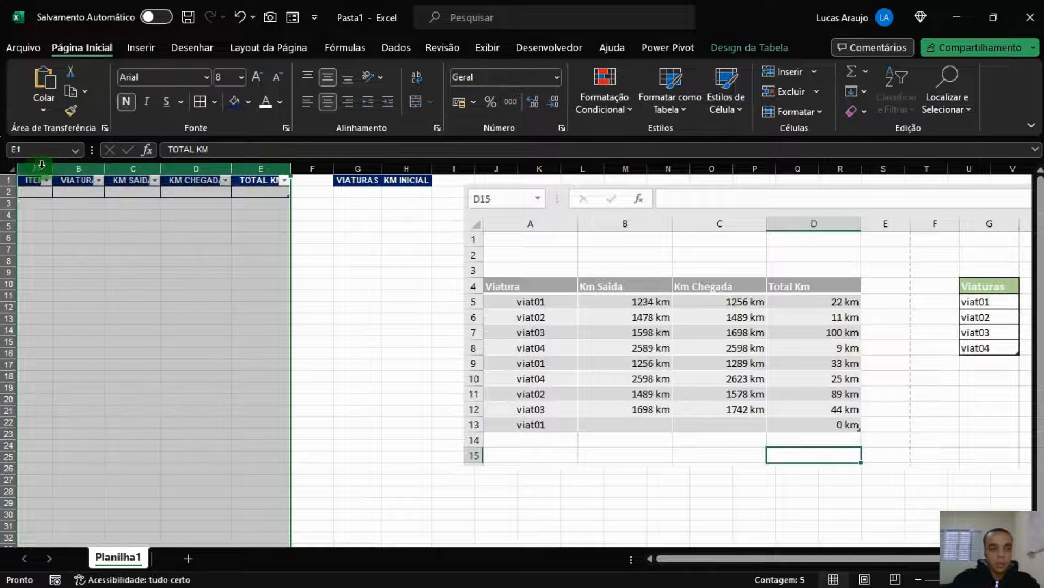
double_click(52, 167)
left_click(396, 264)
left_click_drag(432, 180, 477, 194)
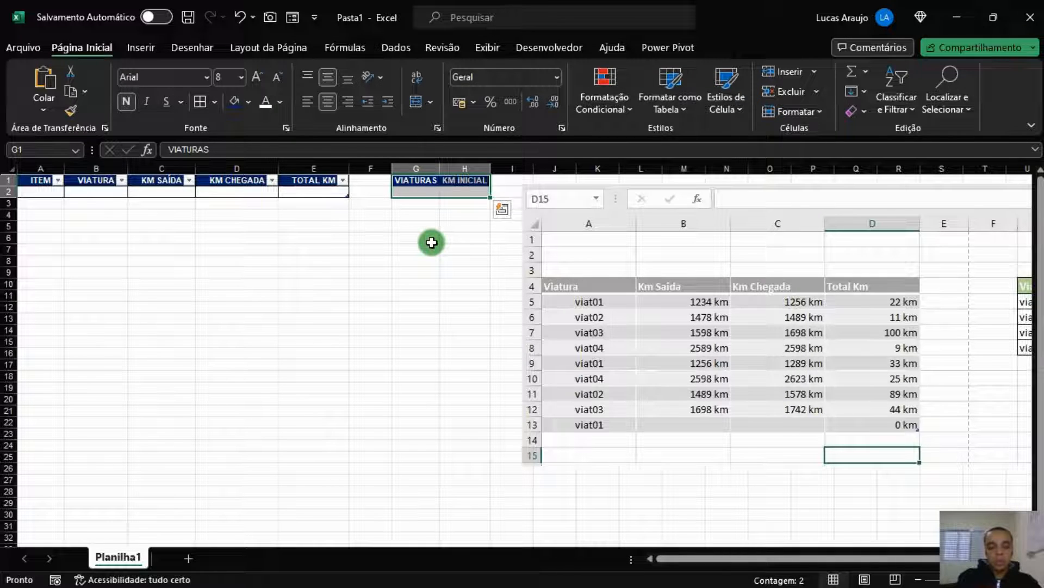
Convert G1:H2 into a table with the first row as headers
key("ctrl+alt+t")
left_click(451, 309)
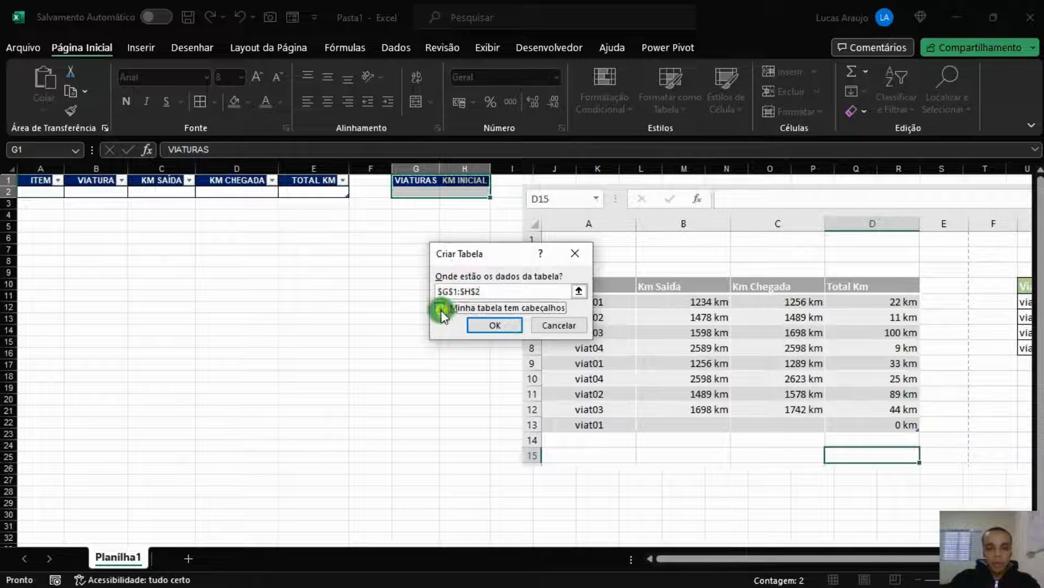
left_click(506, 324)
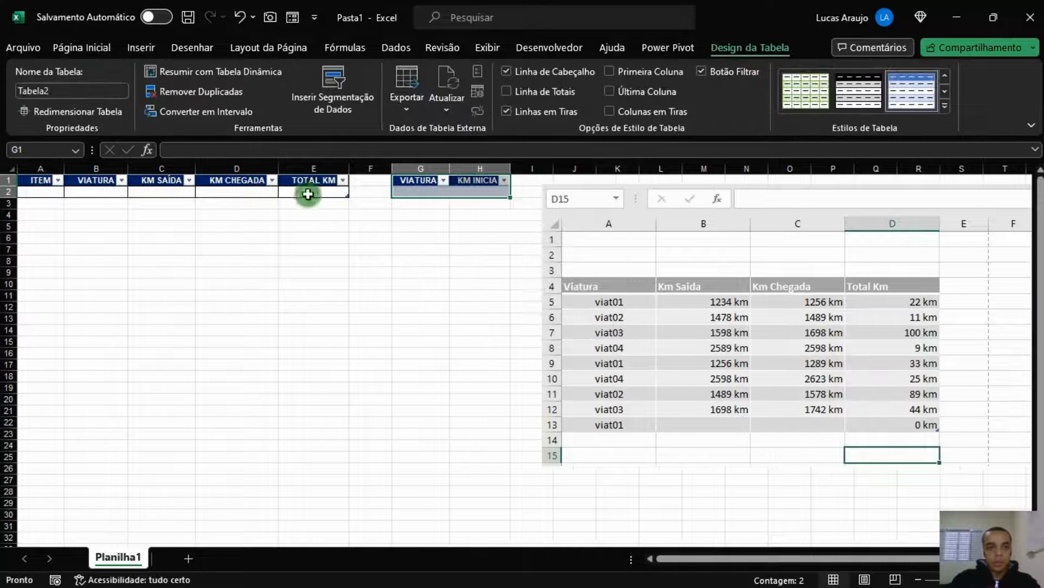
Name the vehicle table TAB_VIATURAS and set its table style to none
left_click(54, 90)
type("TAB_VIATURAS")
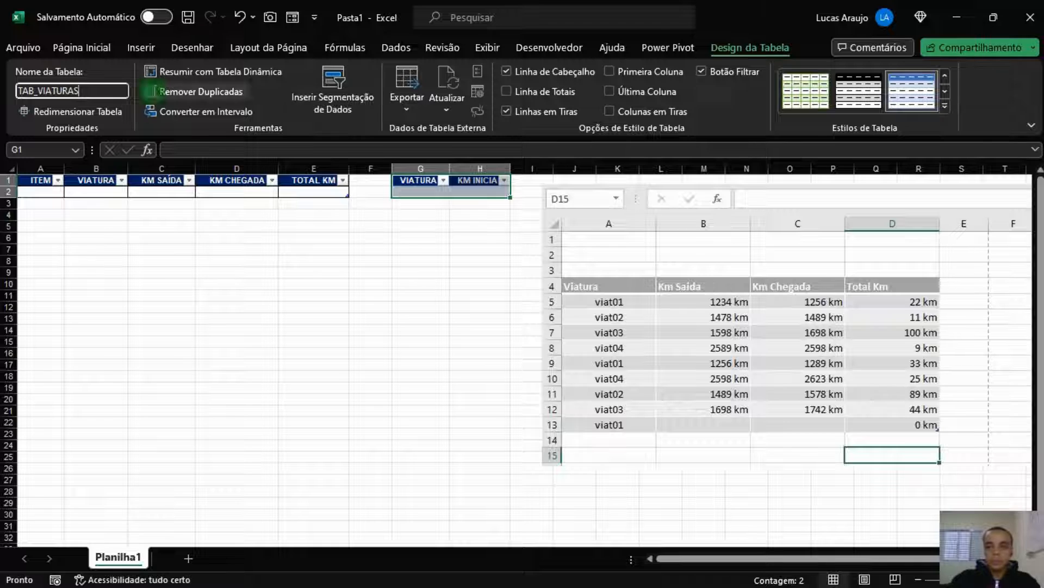
key("Tab")
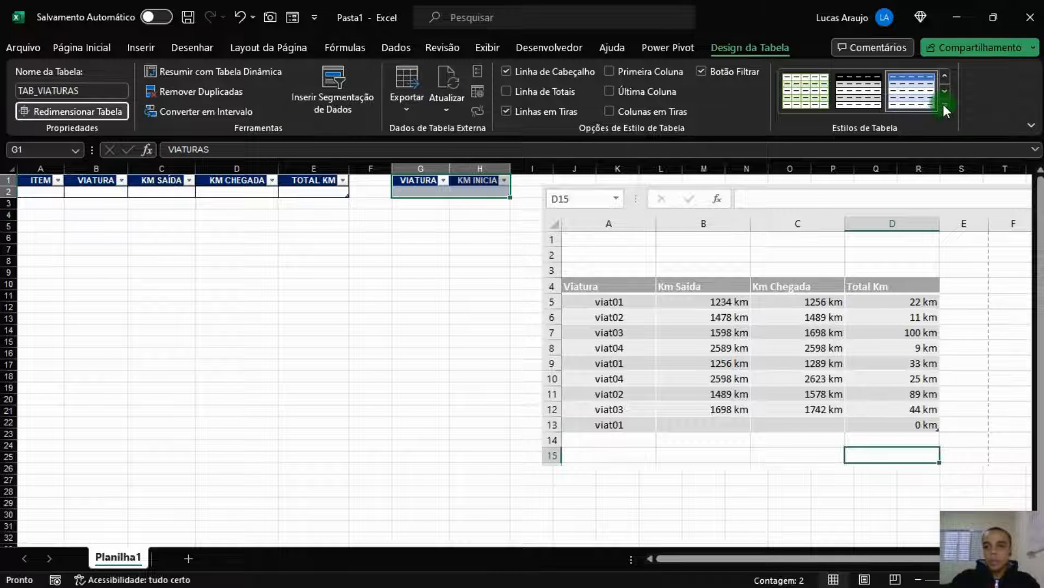
left_click(944, 105)
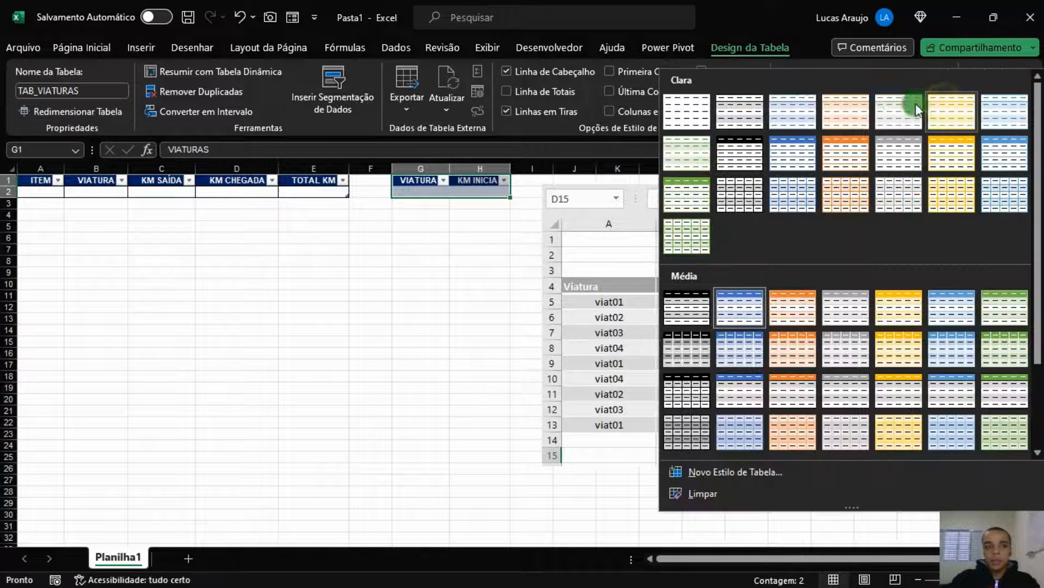
left_click(687, 114)
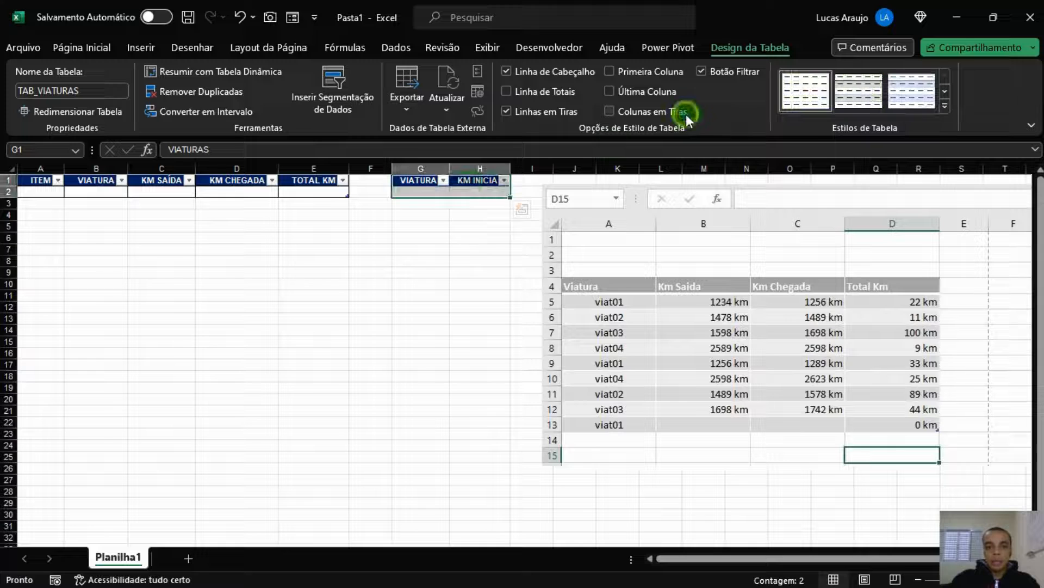
left_click(76, 49)
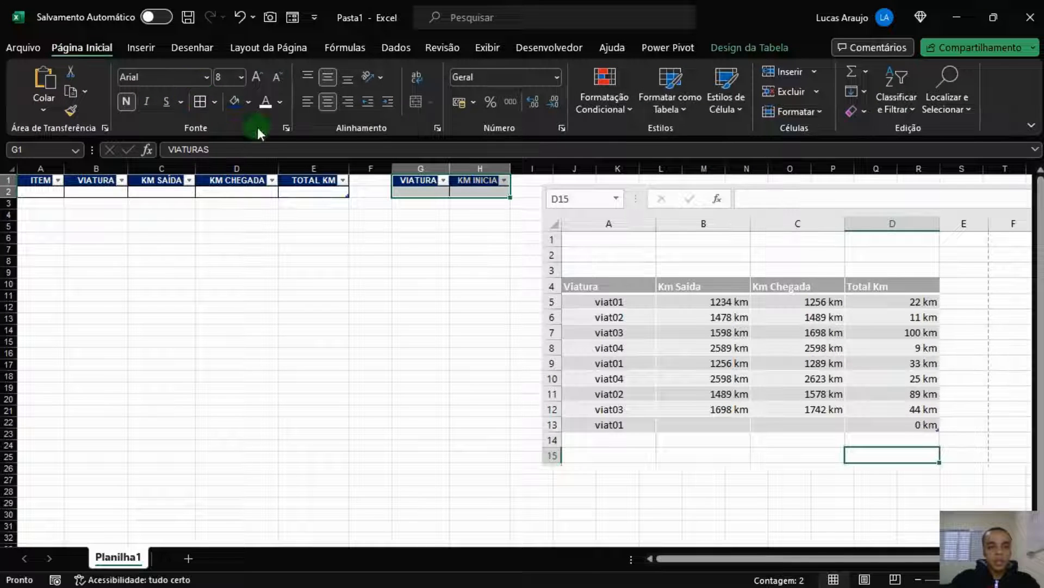
AutoFit columns G and H and move the reference picture aside
left_click_drag(481, 168, 414, 167)
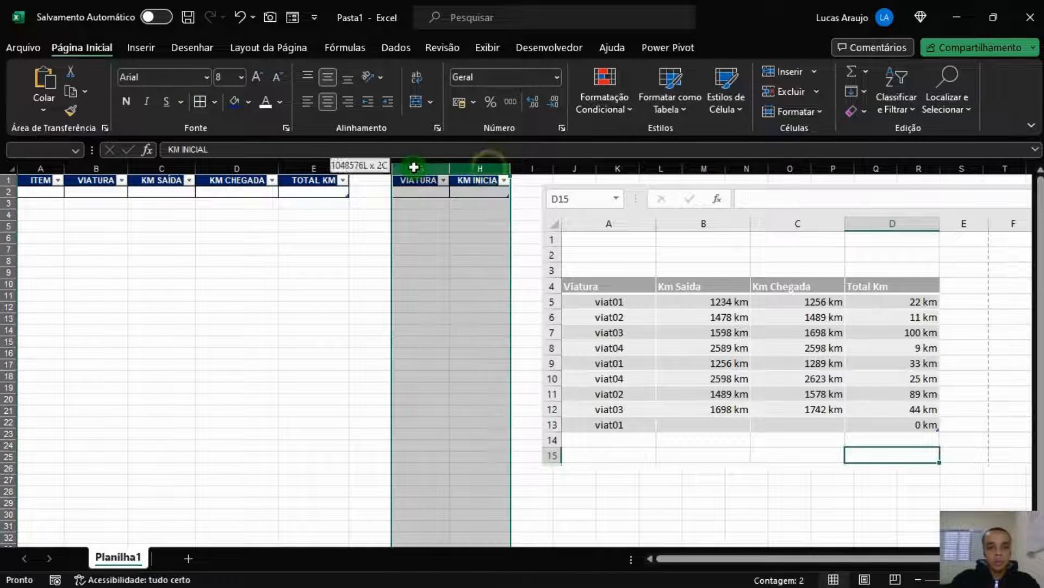
double_click(450, 168)
left_click(470, 261)
left_click_drag(754, 266, 699, 303)
left_click_drag(637, 326, 662, 318)
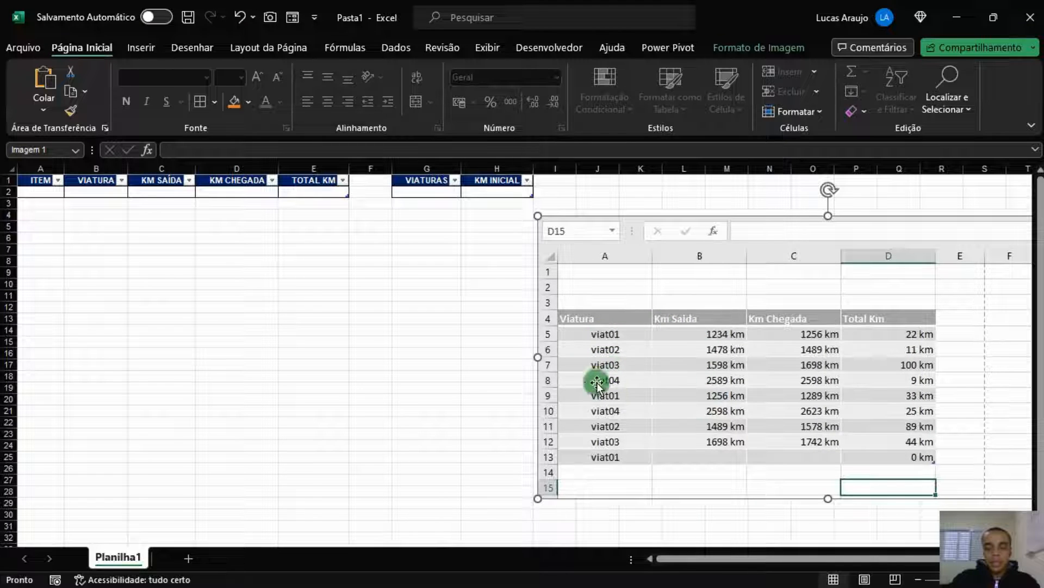
left_click(436, 193)
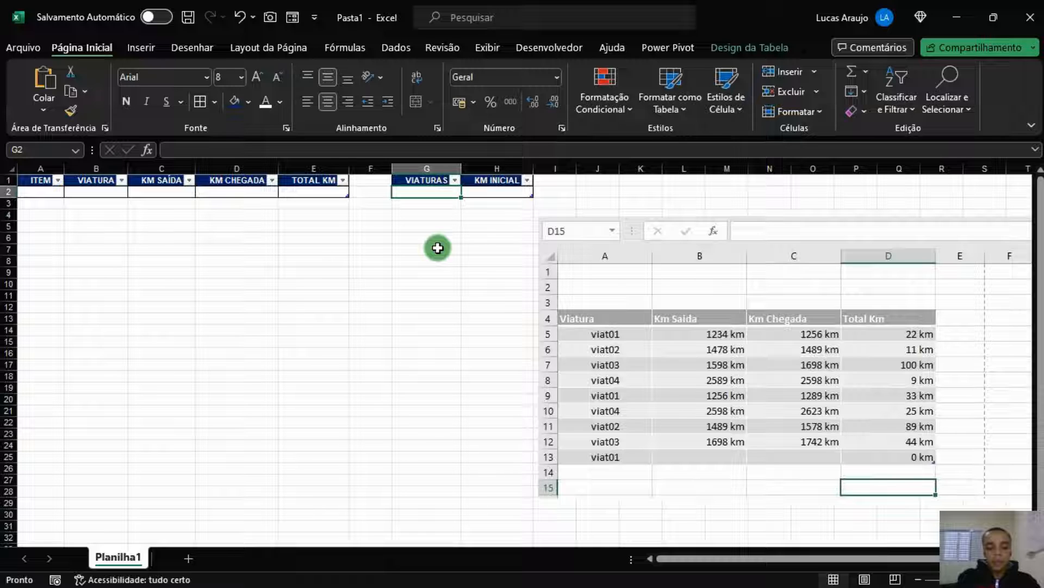
type("viat01")
key("Tab")
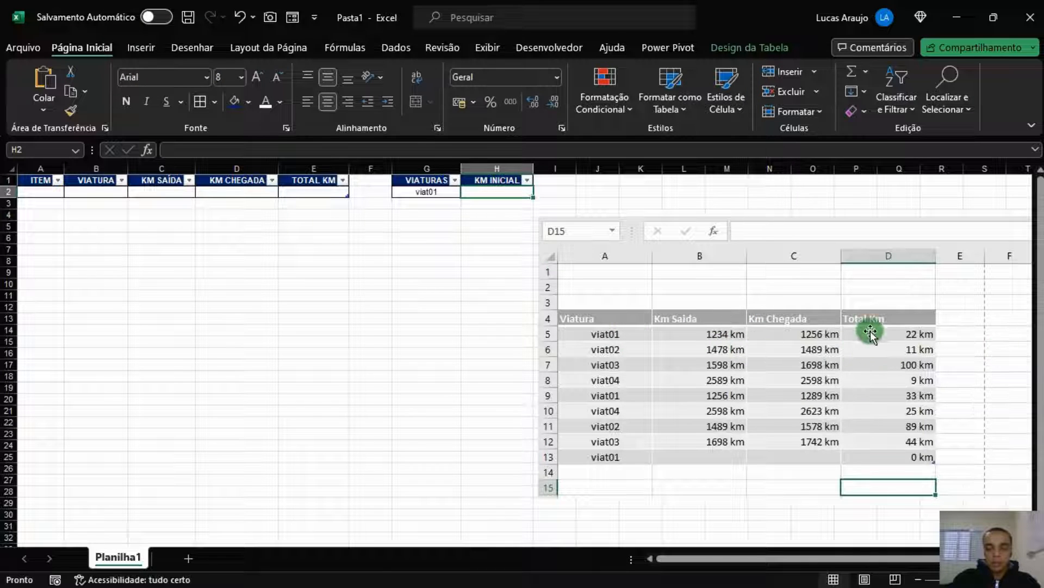
type("1234")
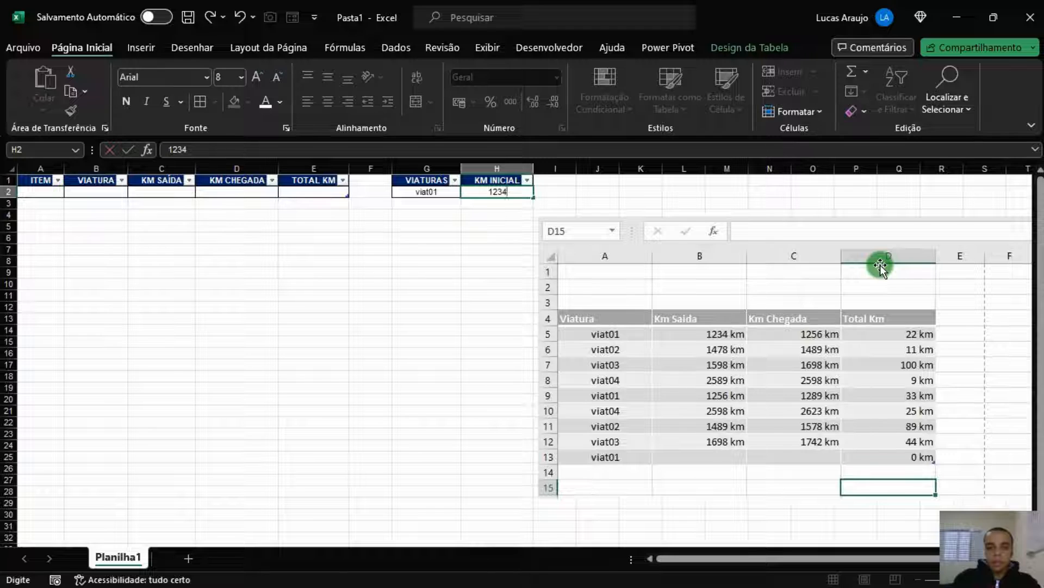
key("Return")
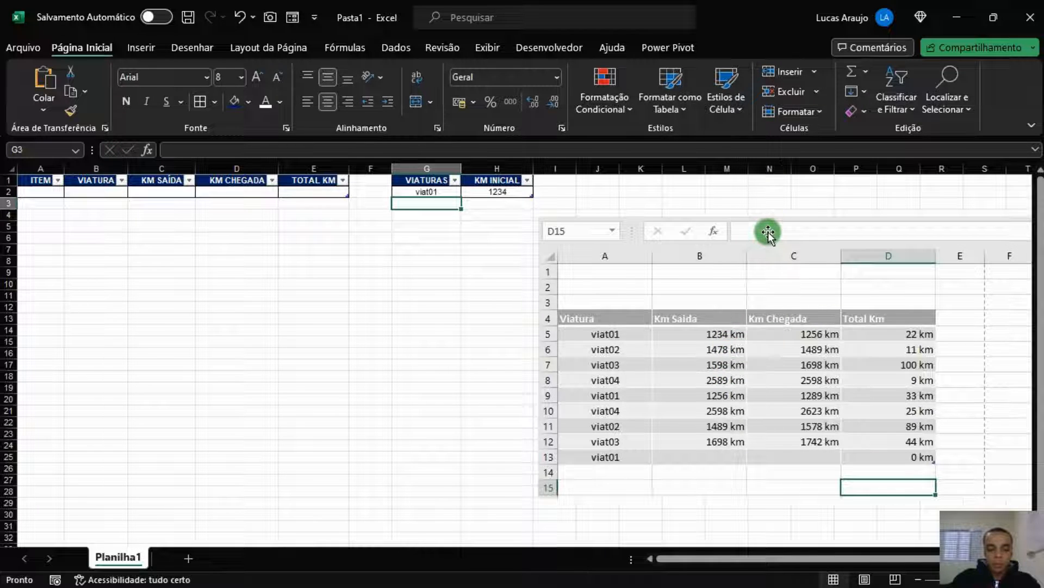
type("viat02")
key("Tab")
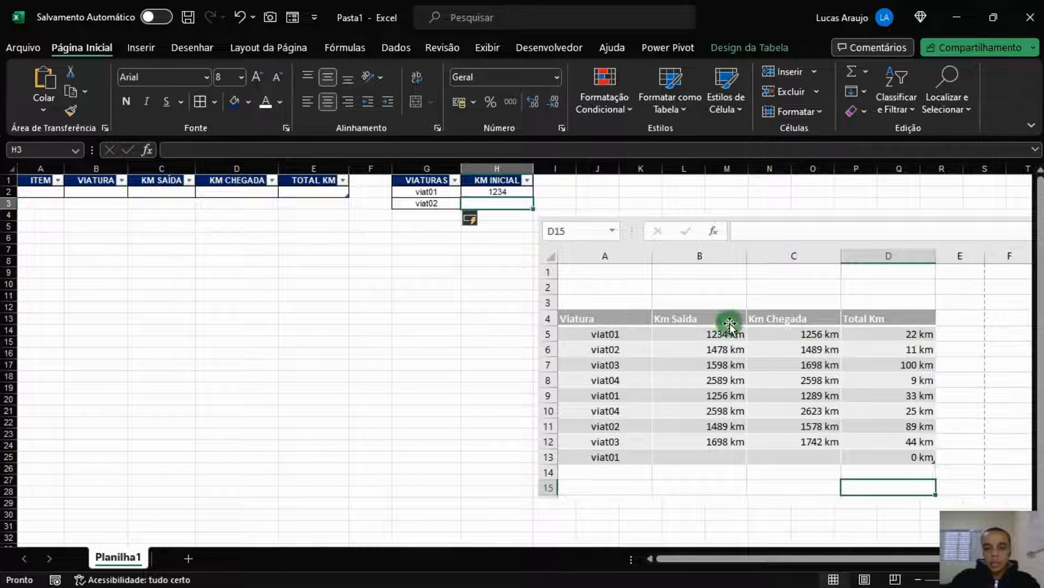
type("1478")
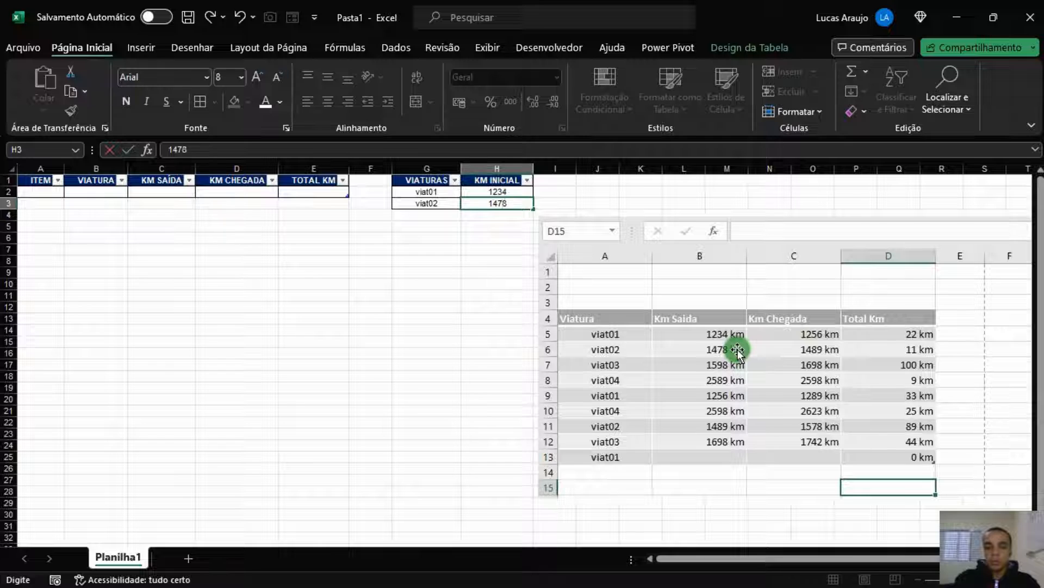
key("Return")
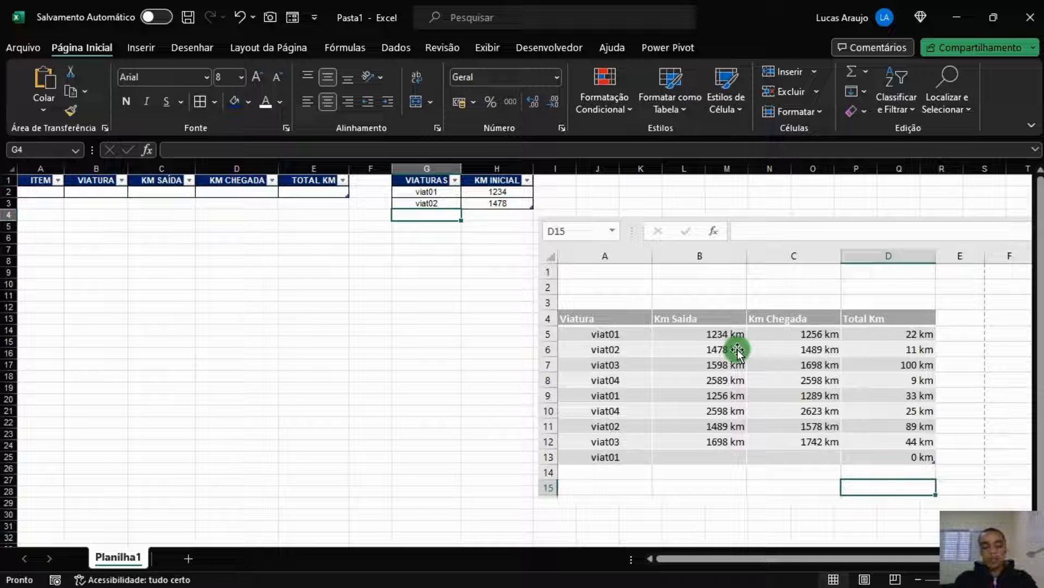
Enter viat03 with 1598 and viat04 with 2589 in G4:H5
key("F2")
type("viat03")
key("Tab")
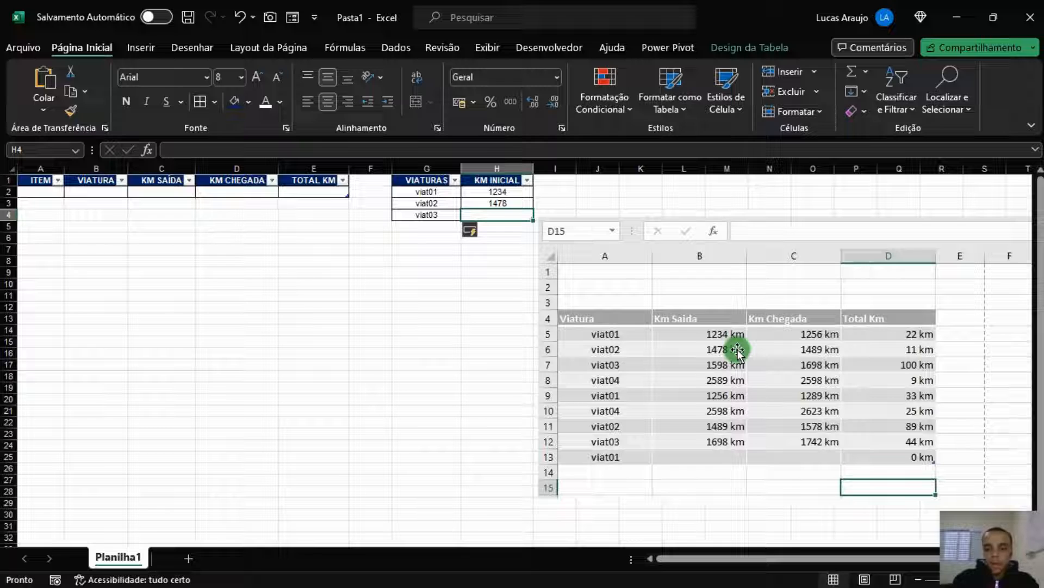
type("1598")
key("Return")
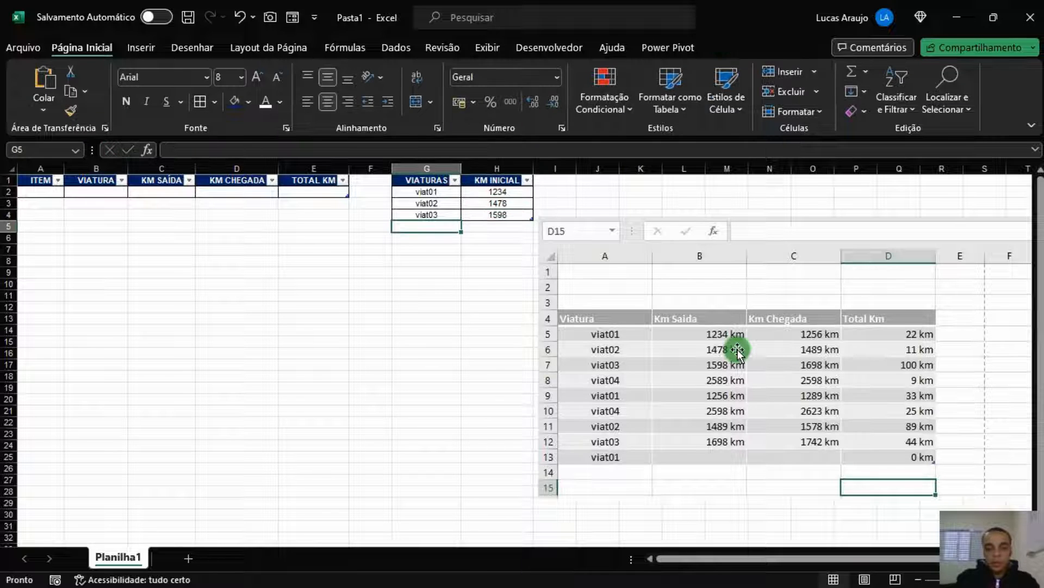
type("viat04")
key("Tab")
type("258")
key("Return")
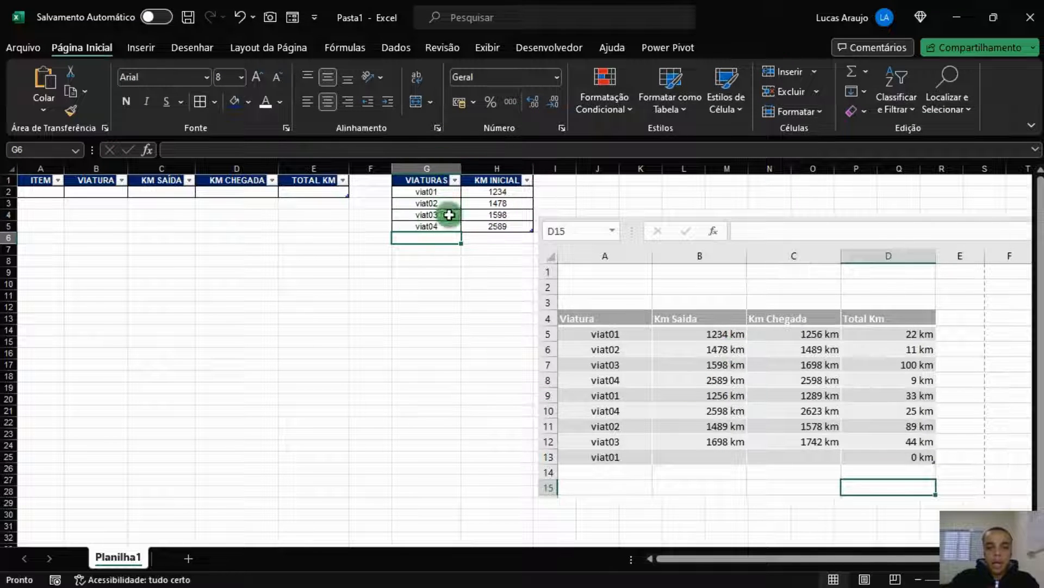
left_click(130, 284)
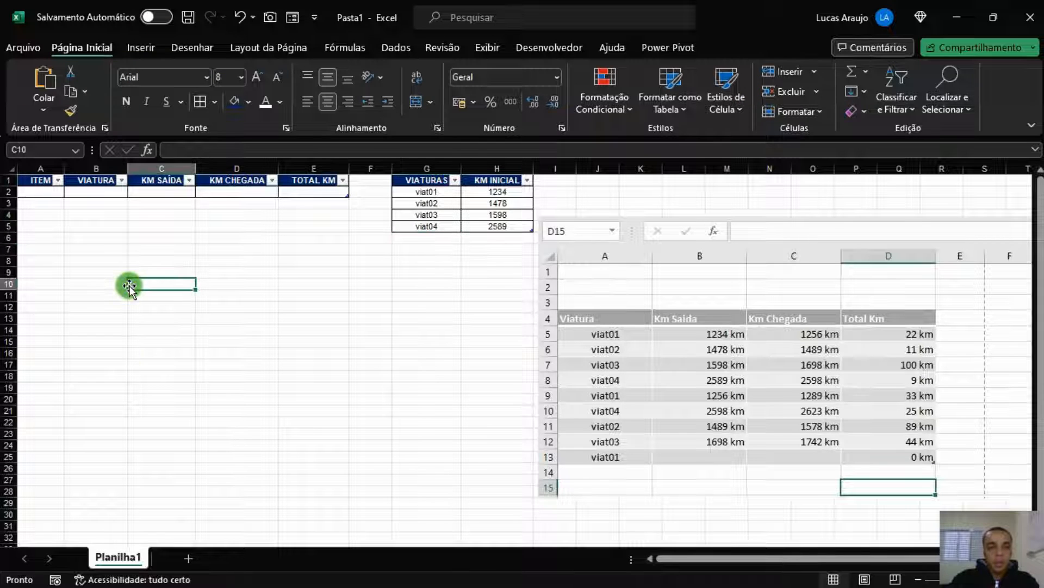
left_click(47, 192)
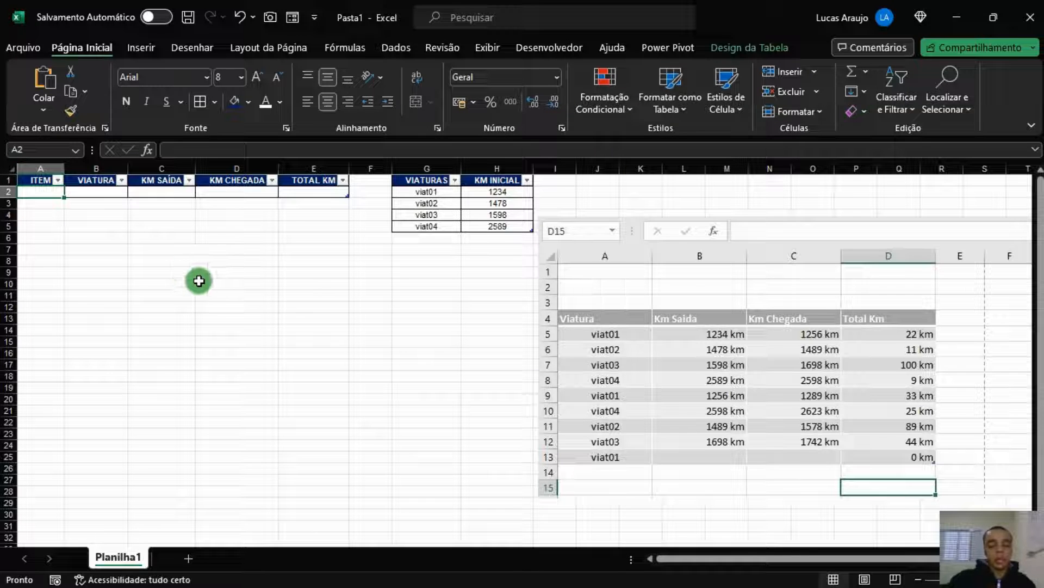
left_click(424, 331)
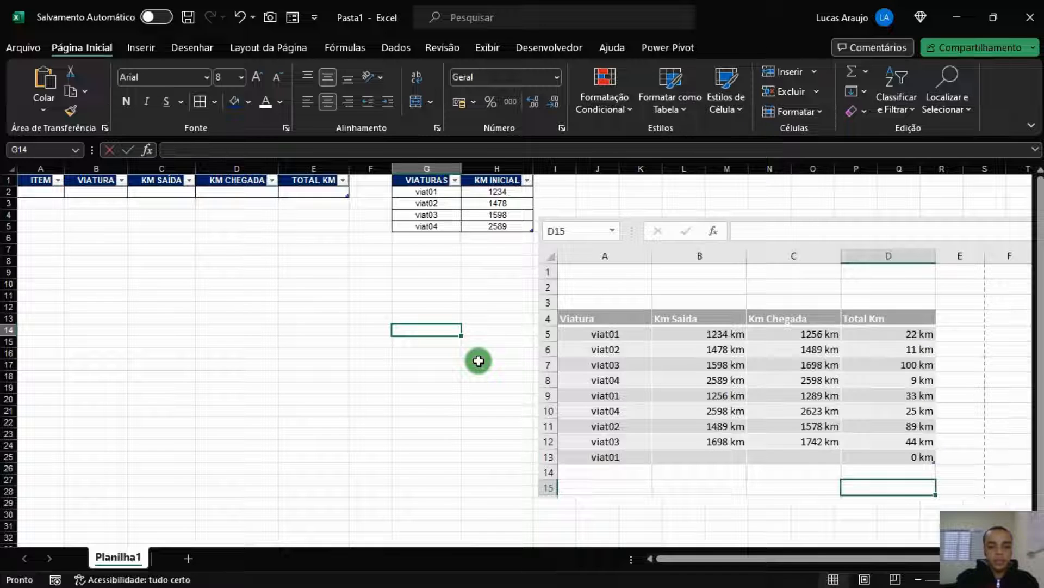
type("viat01 -")
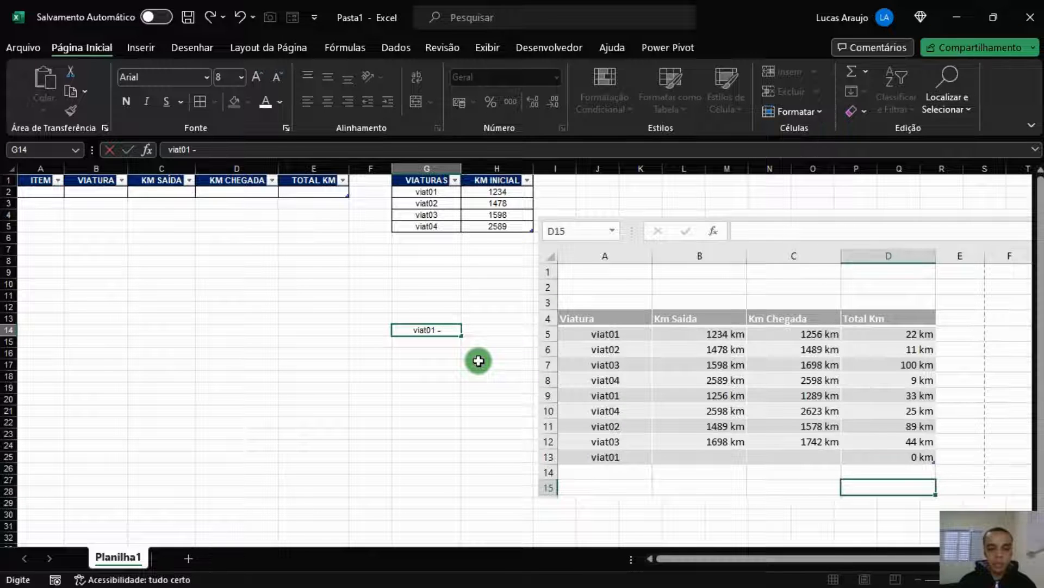
Enter the sample text 'viat01 - 1' in G14, then check cells A2, B2 and G16
type("1")
key("Return")
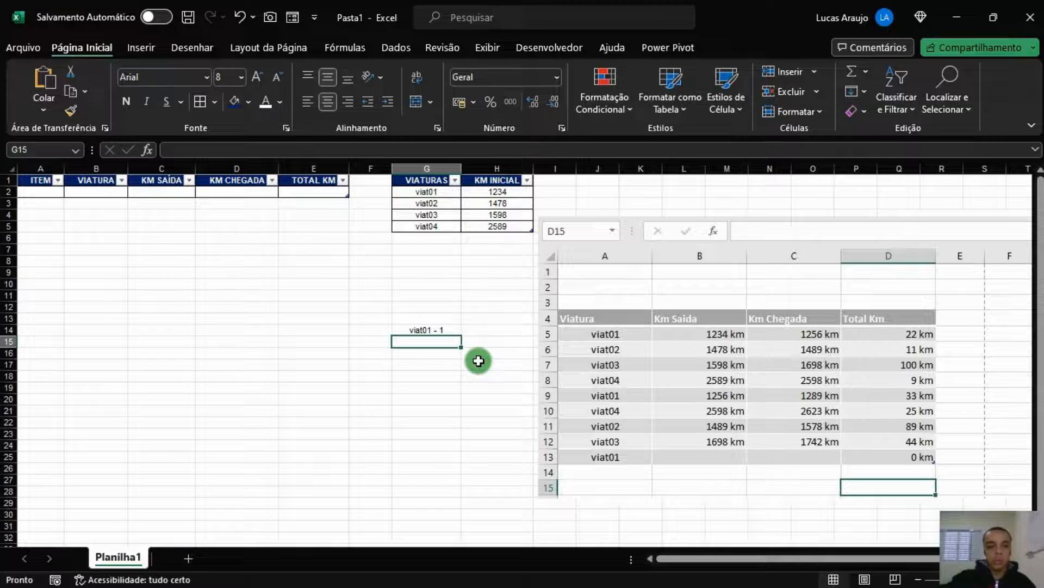
left_click(39, 194)
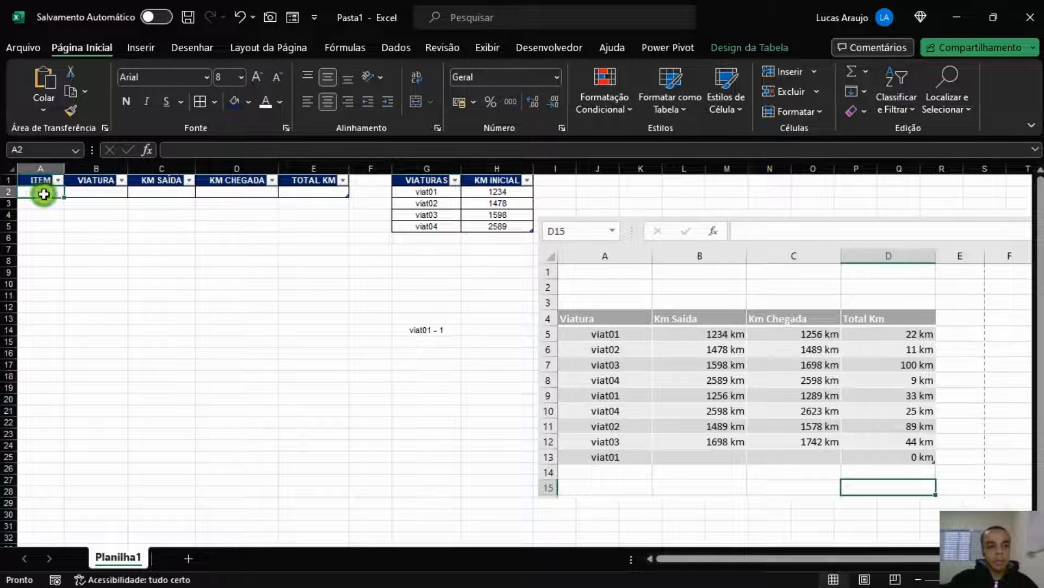
left_click(94, 195)
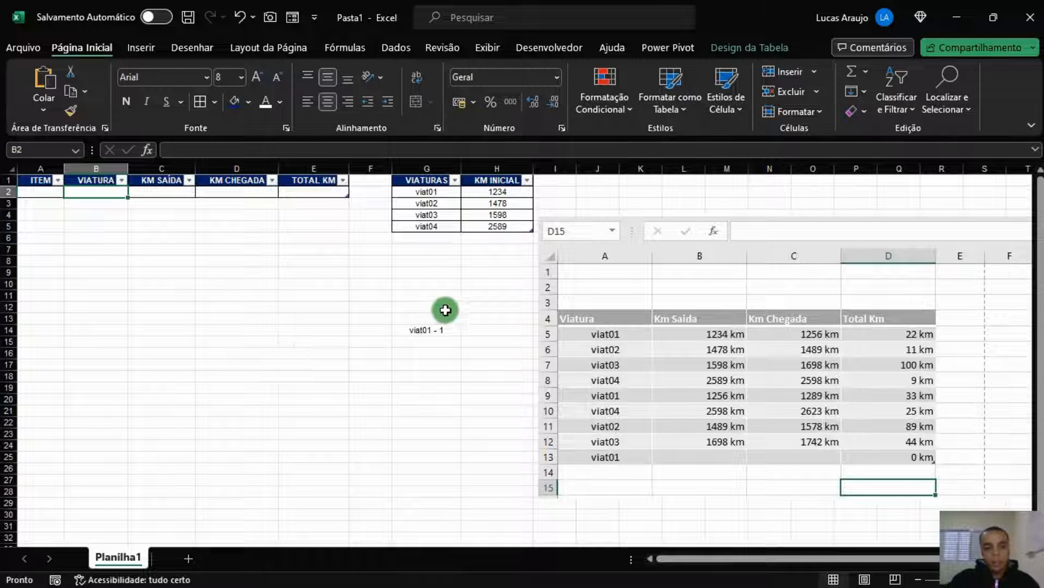
left_click(438, 330)
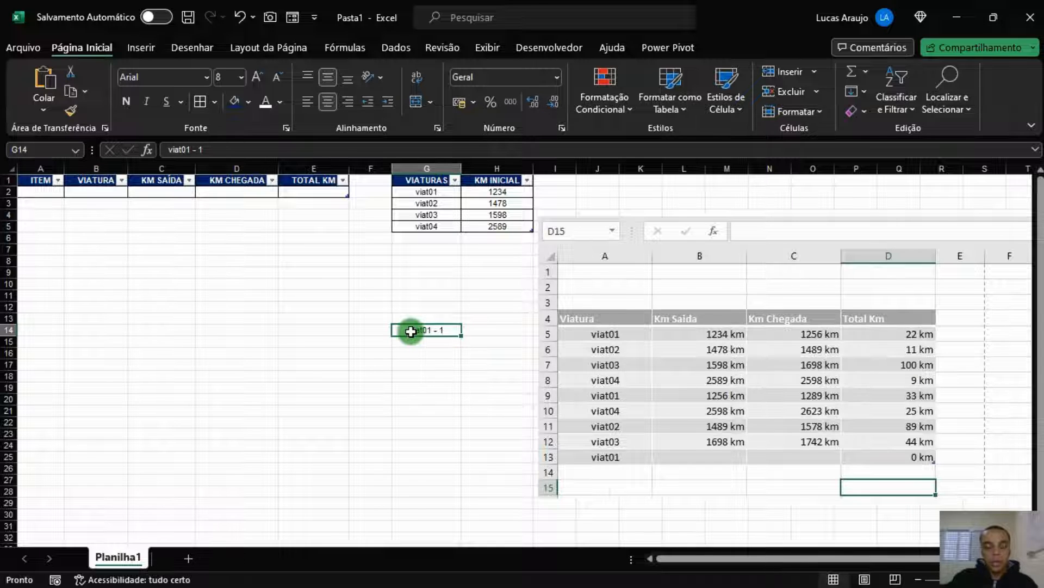
left_click(426, 352)
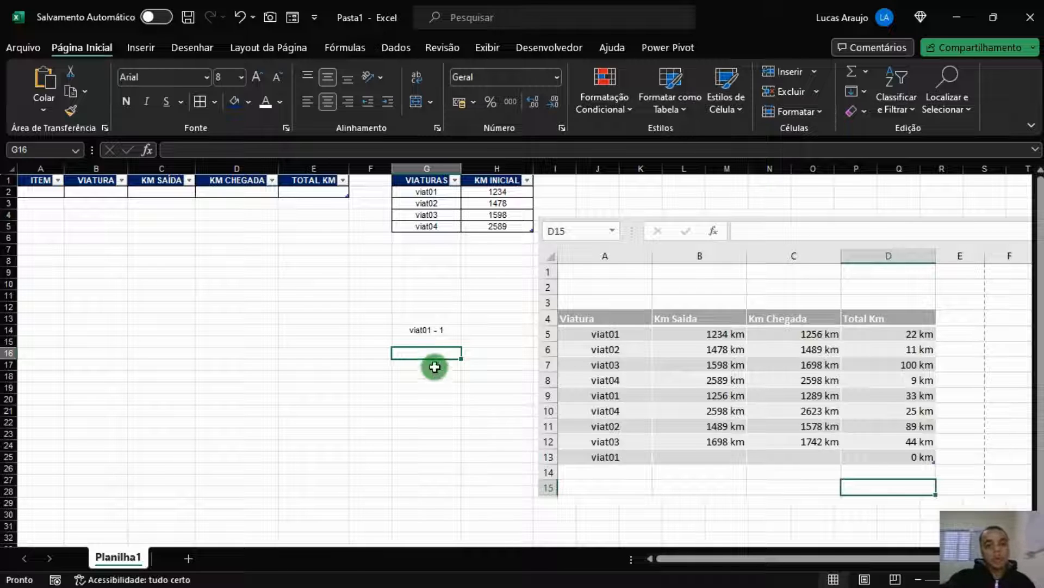
left_click(35, 193)
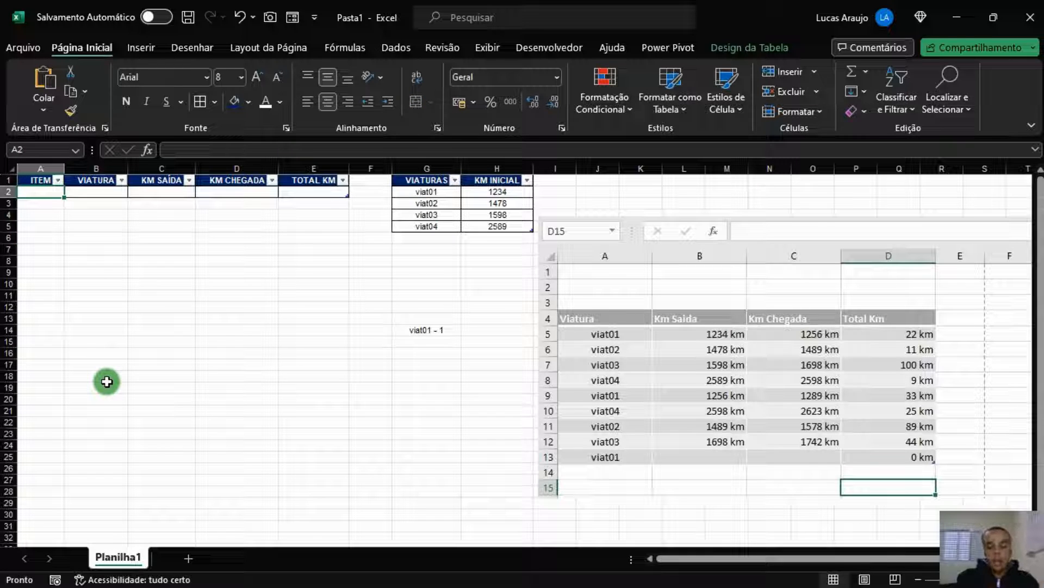
type("=se(")
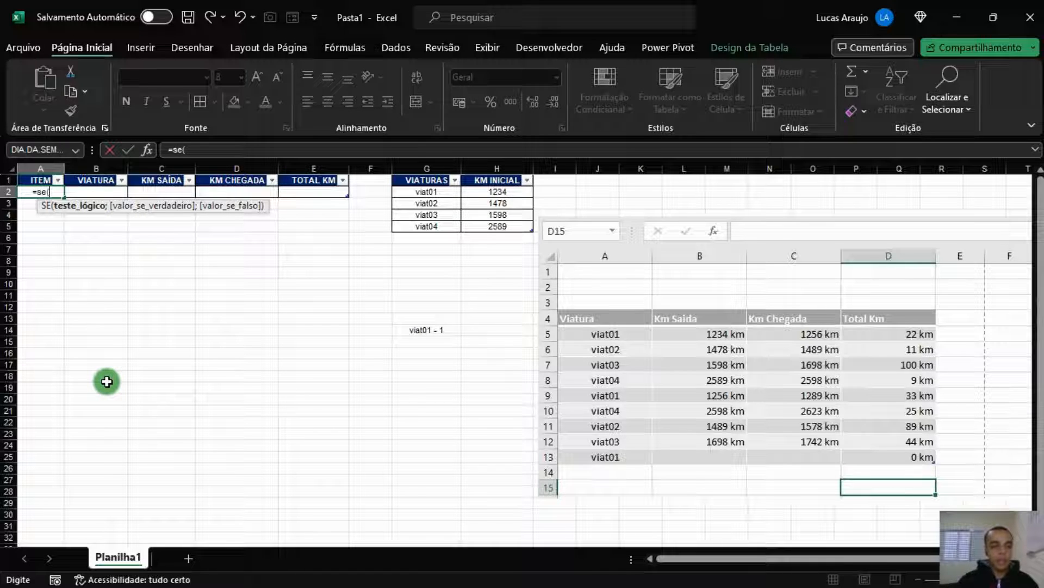
left_click(101, 194)
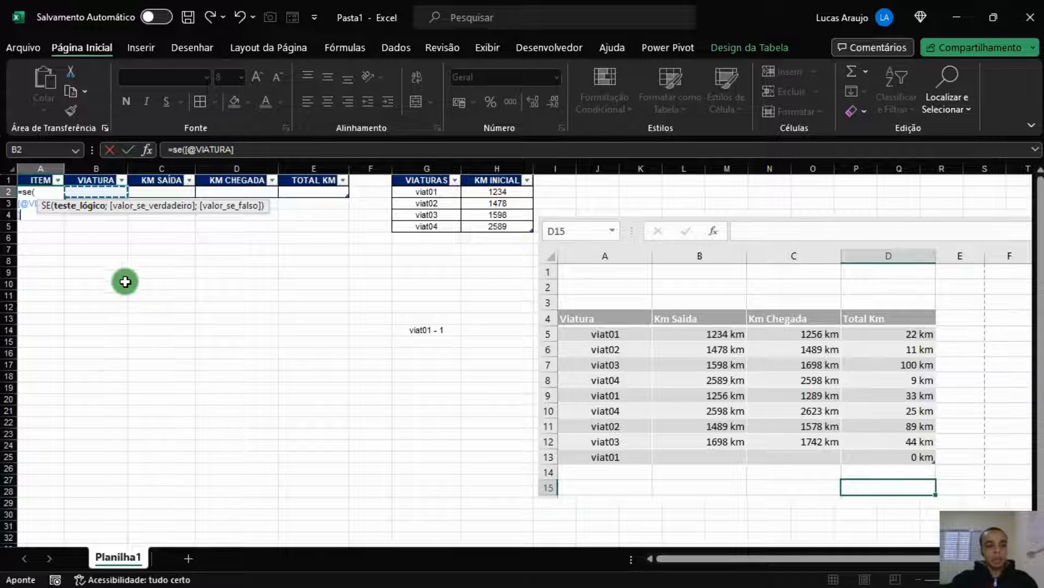
key("Escape")
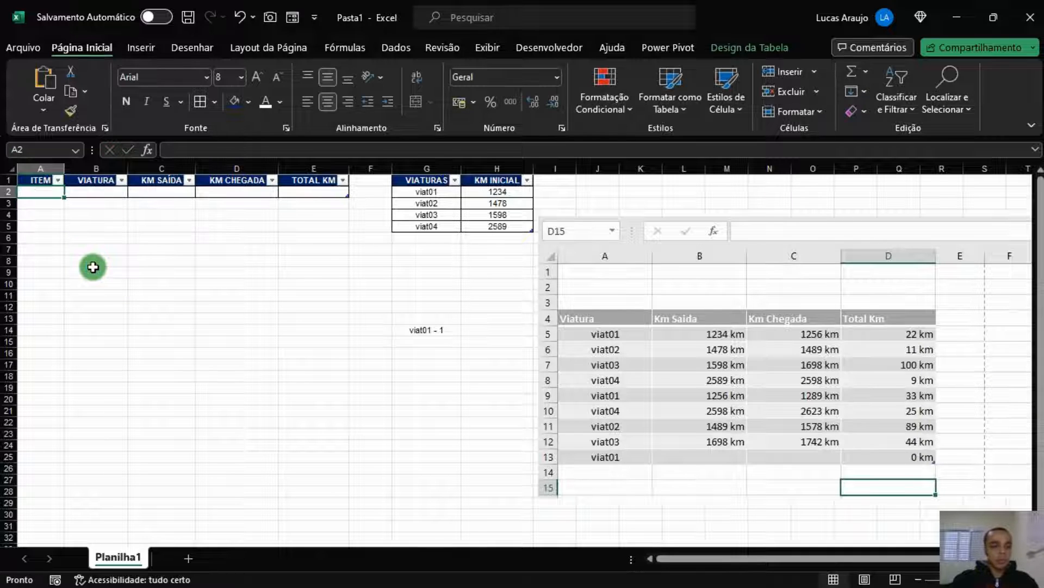
scroll(93, 267, "up", 10, "ctrl")
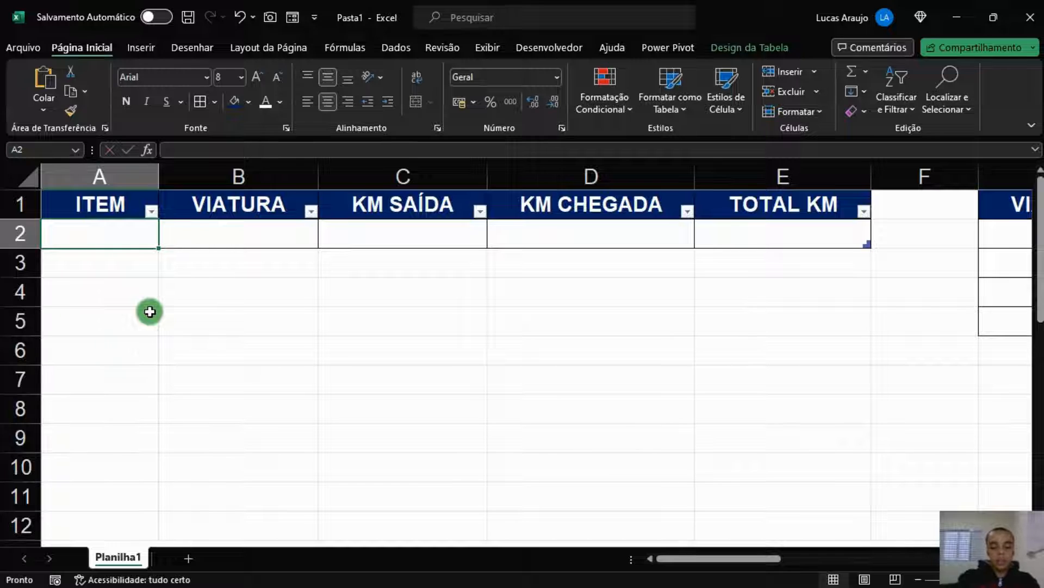
type("=se(")
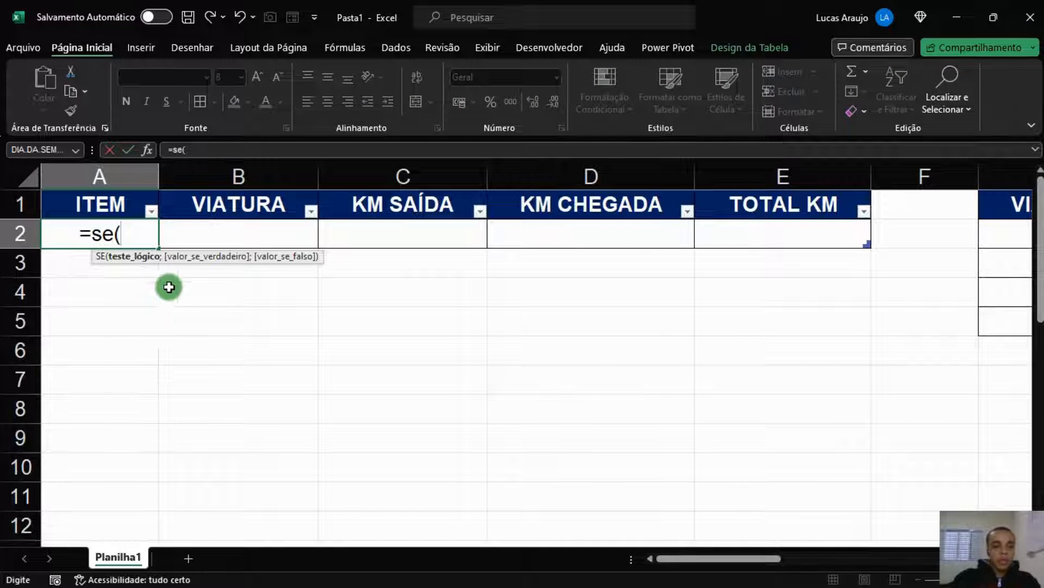
left_click(250, 240)
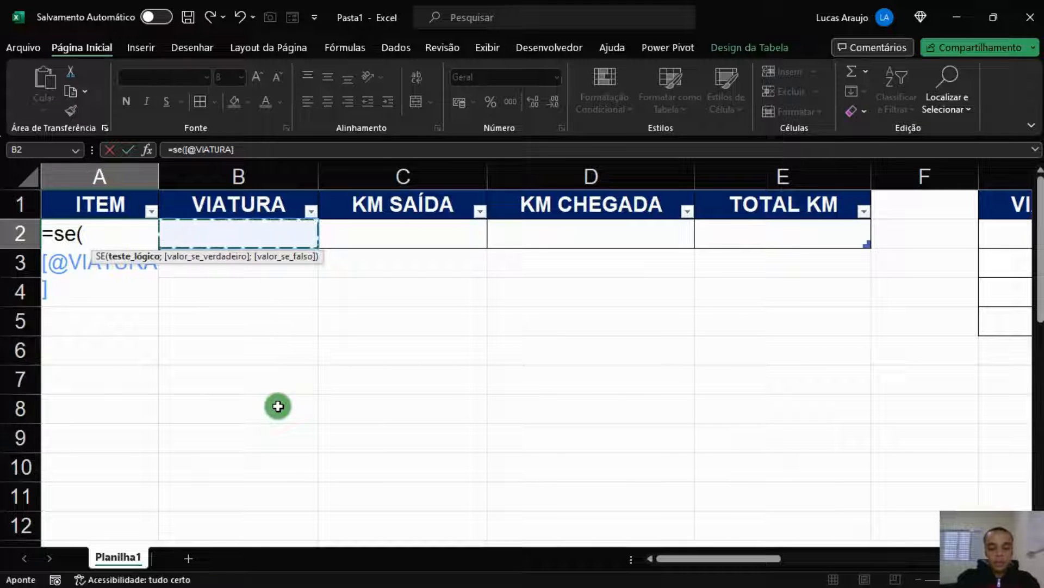
type("=\"\"")
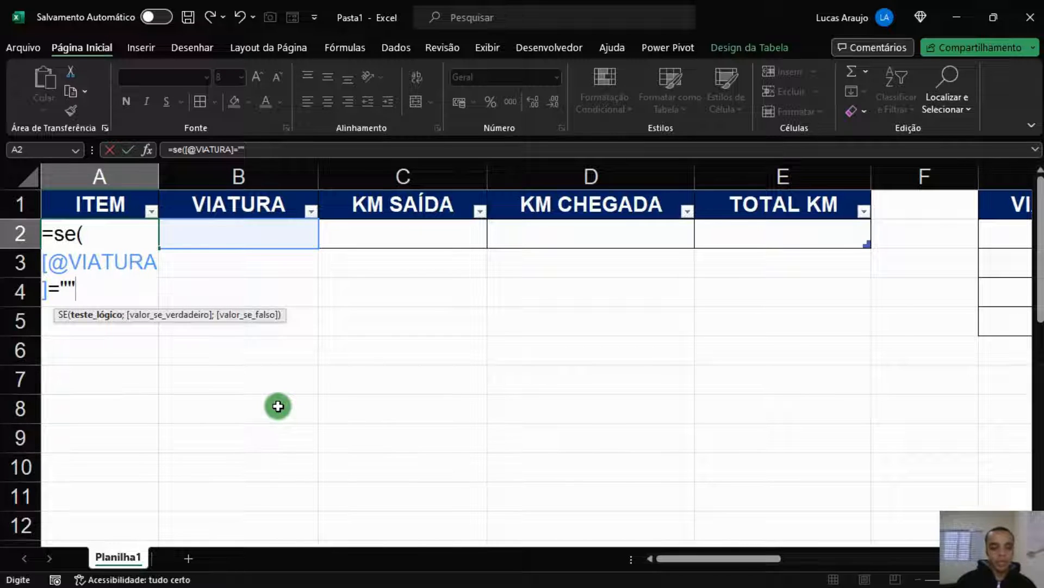
type(";\"\"")
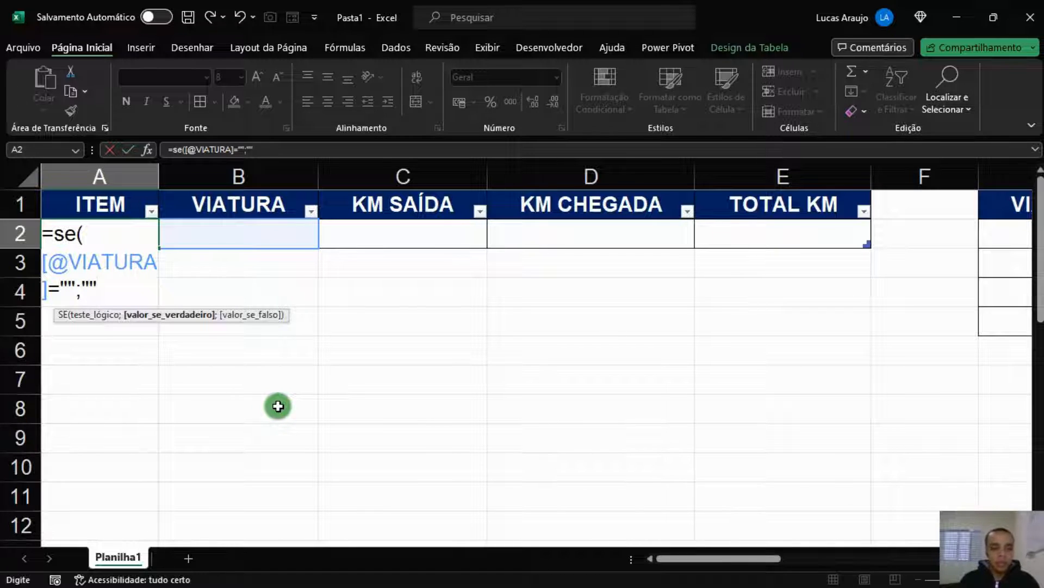
type(";")
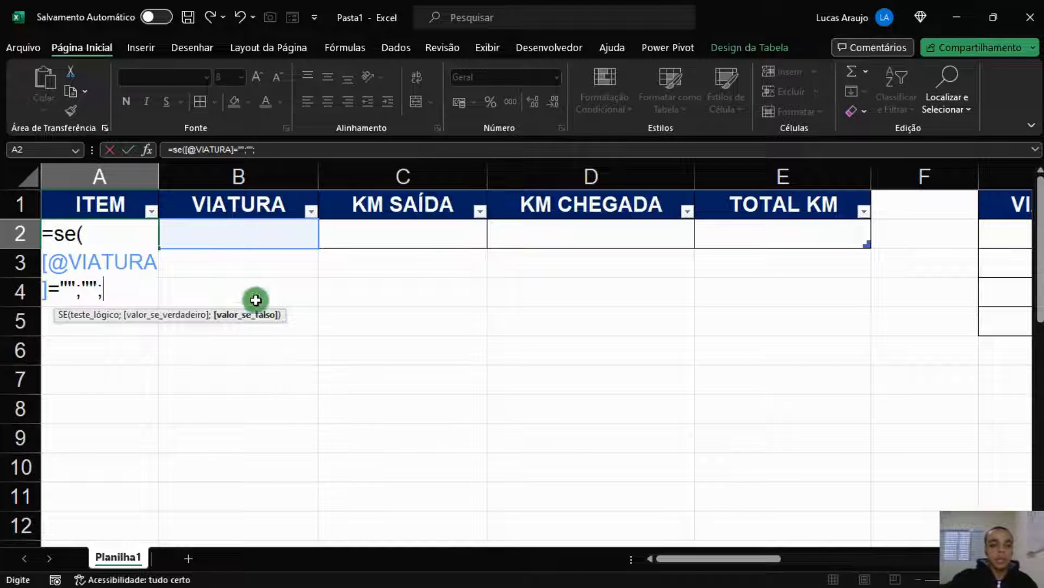
left_click(247, 227)
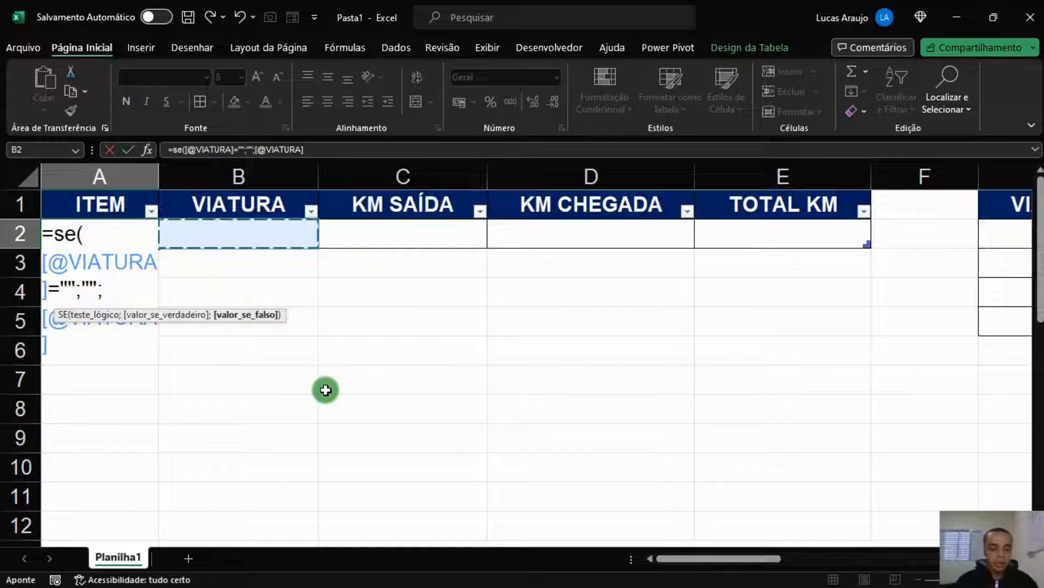
type("&")
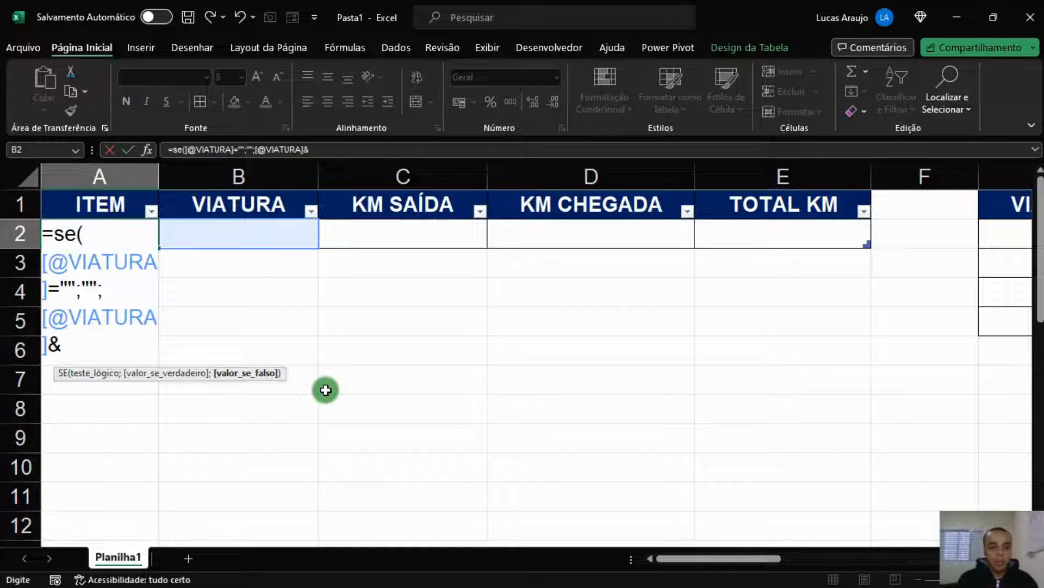
type("\"")
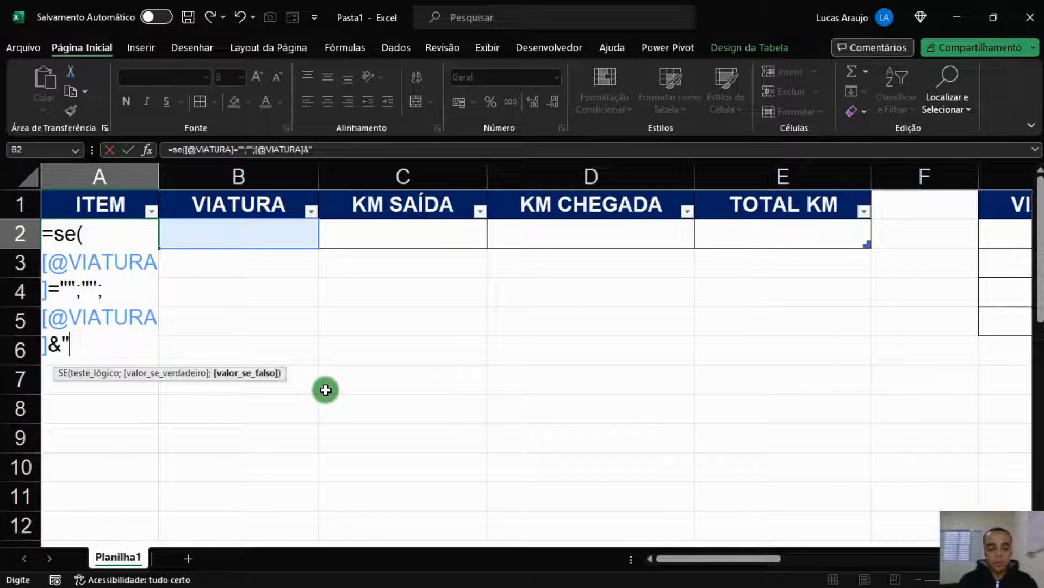
type(" -")
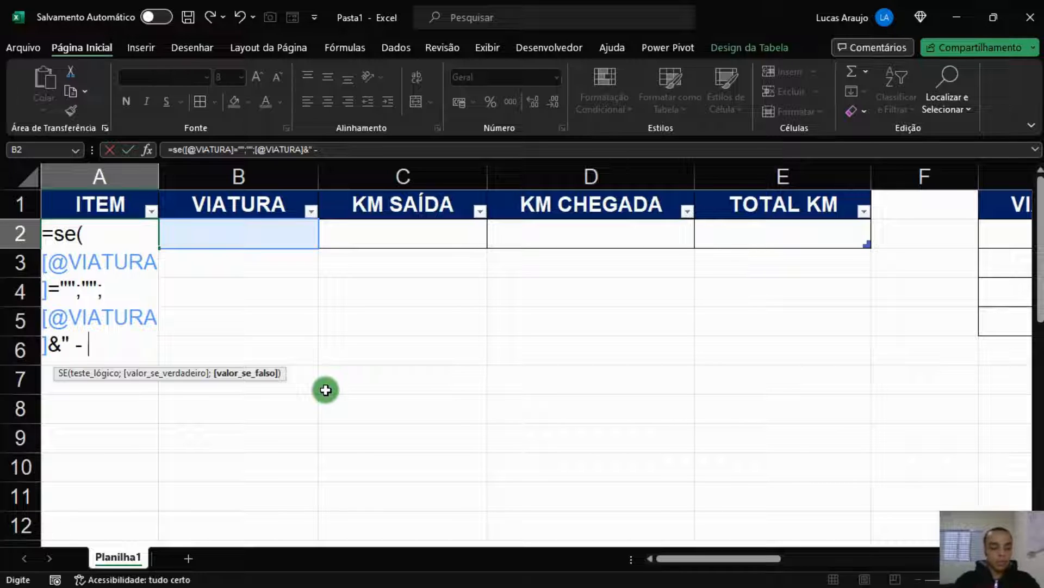
type(" \"")
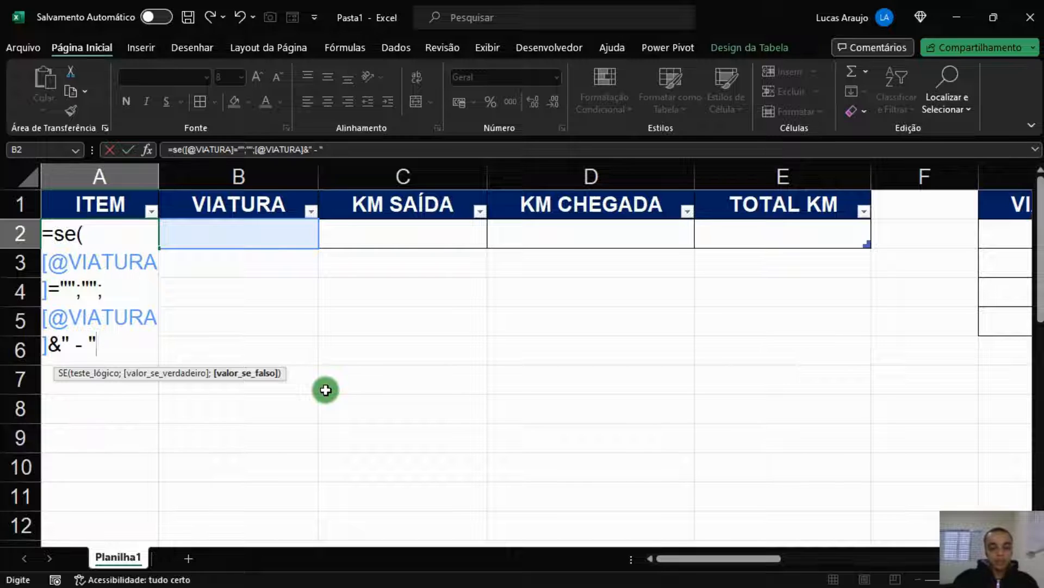
type("&")
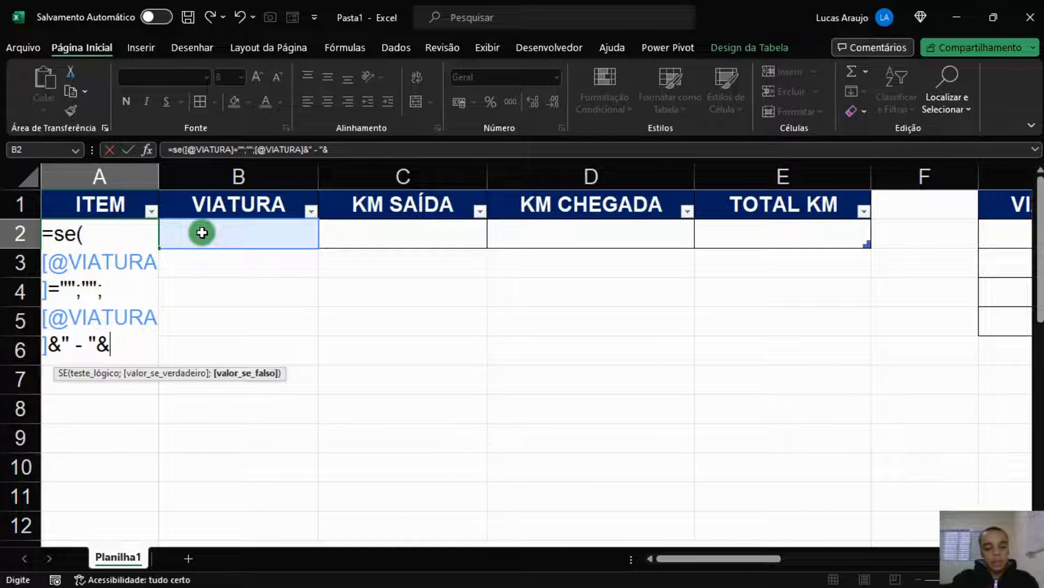
type("b")
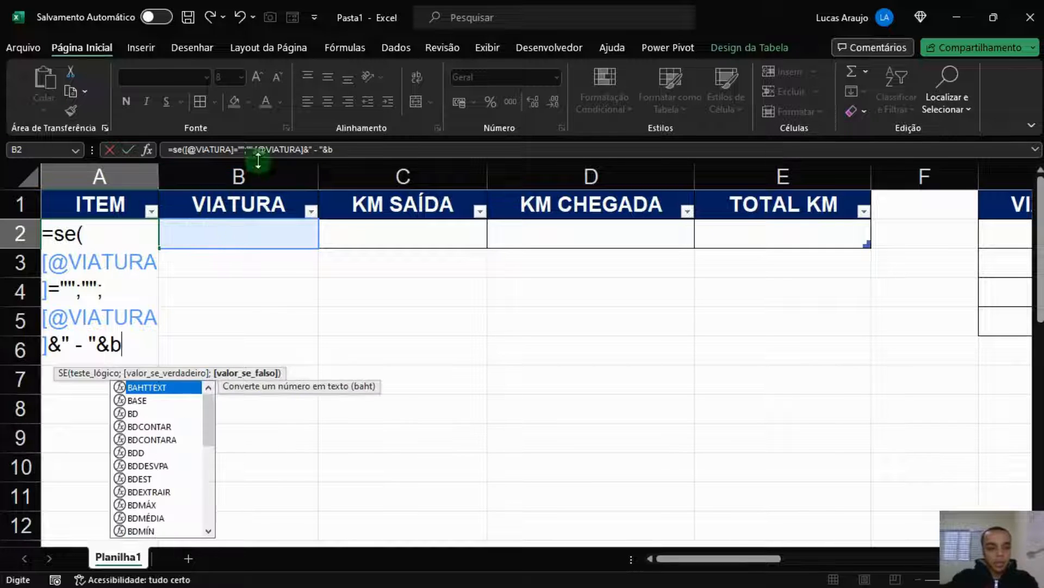
key("BackSpace")
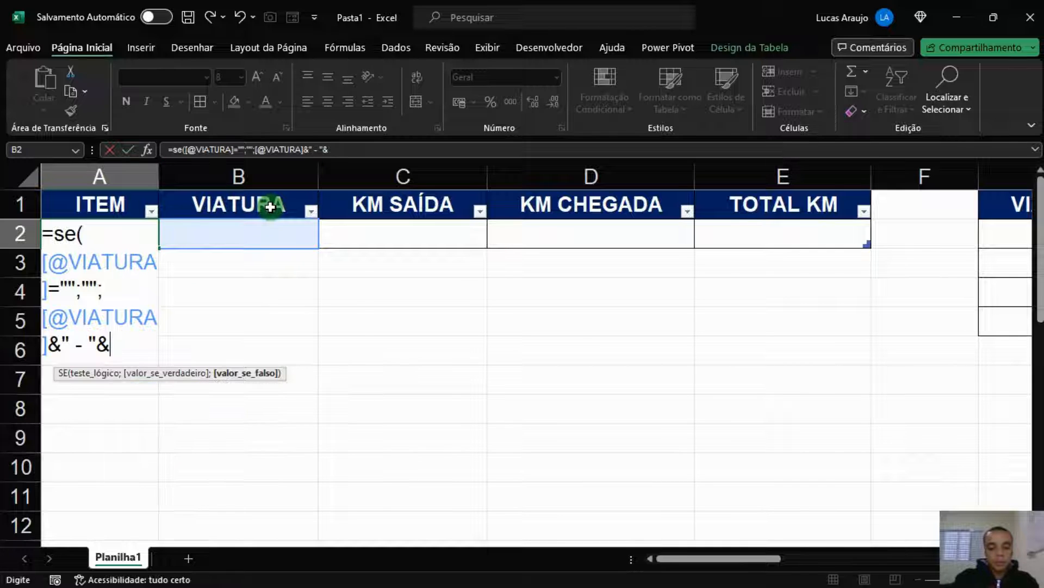
type("CONT")
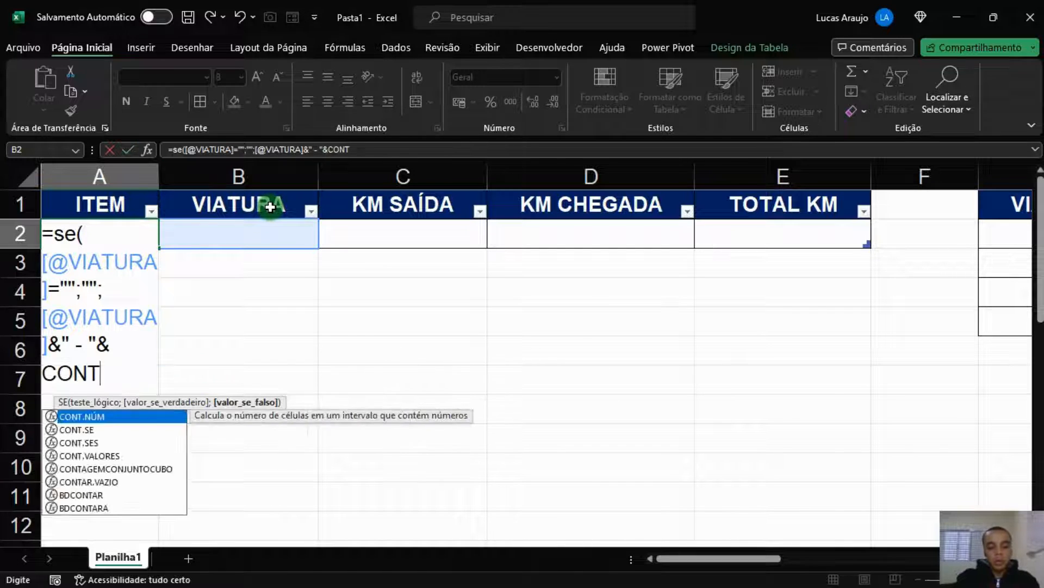
type(".SE(")
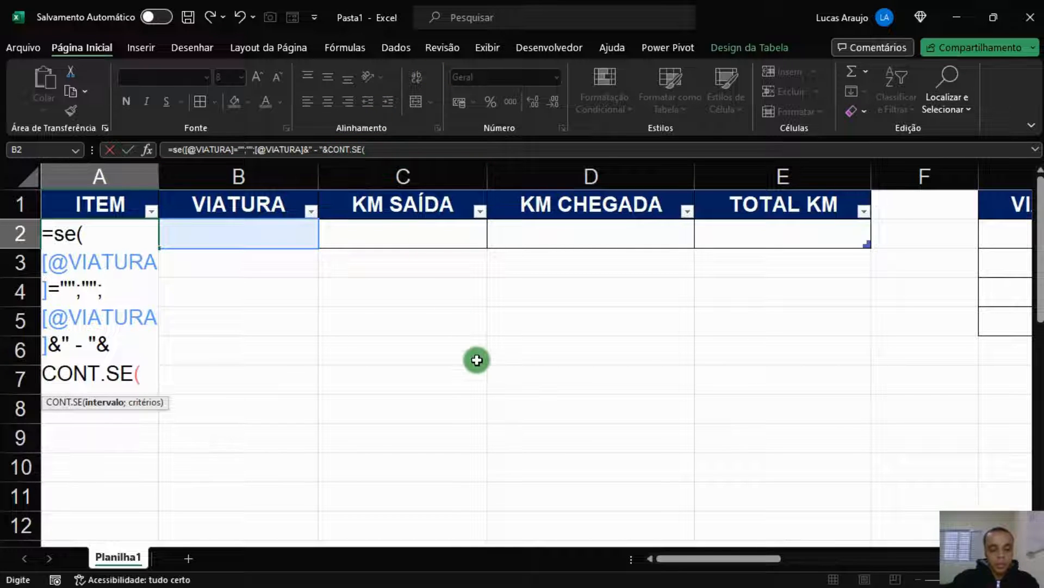
type("B")
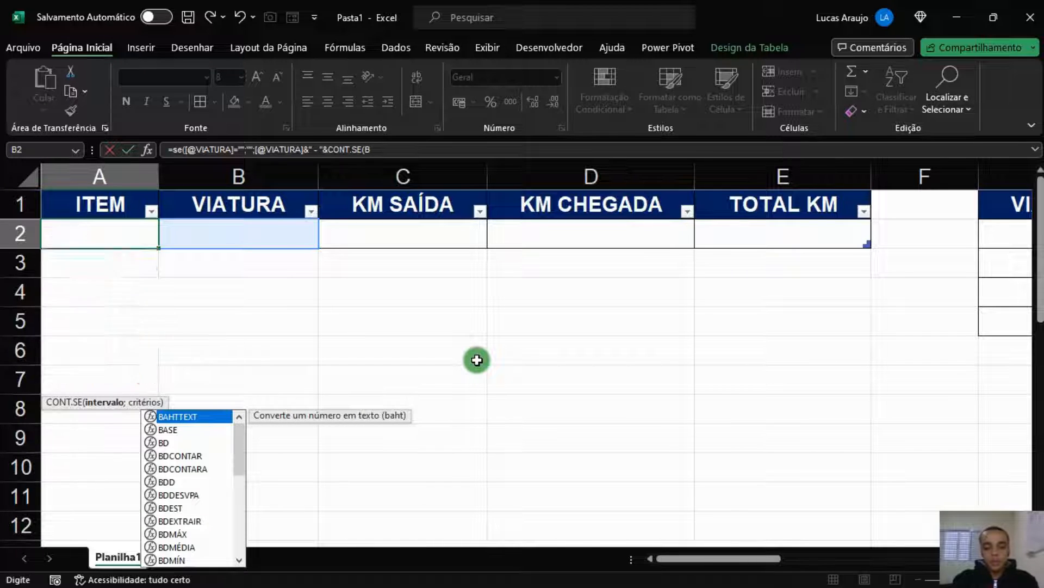
type("$1")
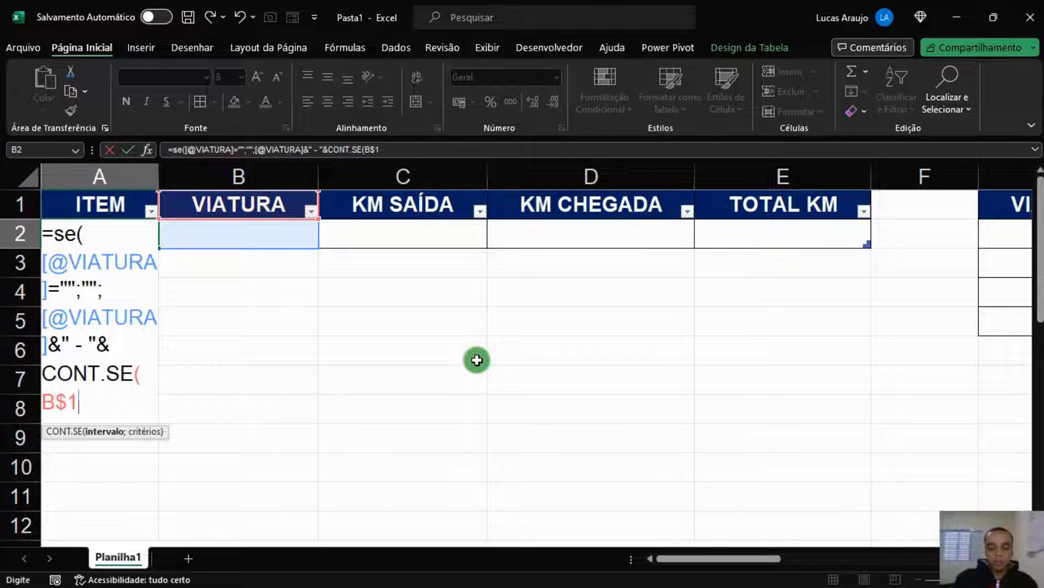
type(":B1")
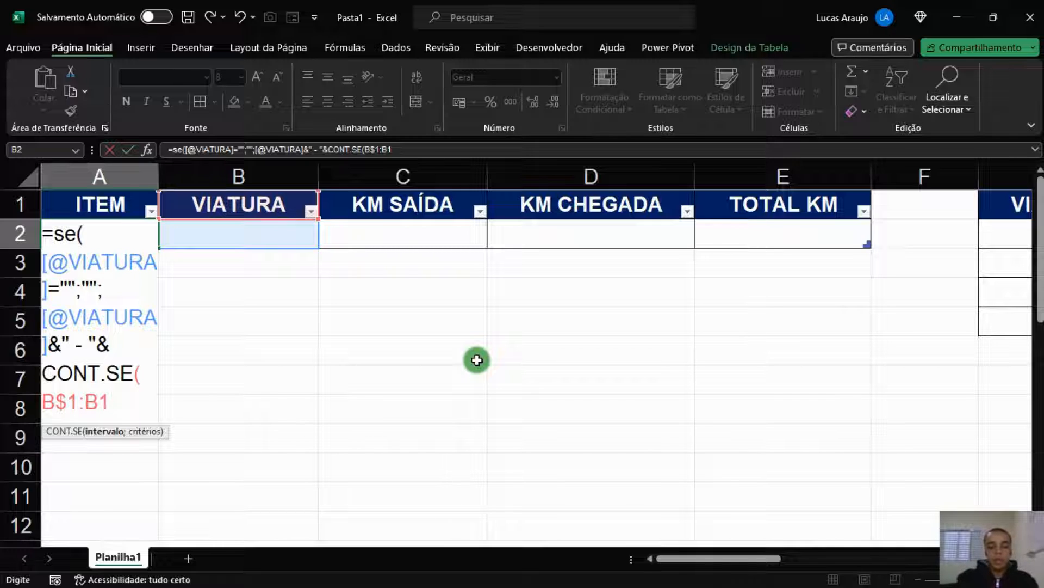
type(";")
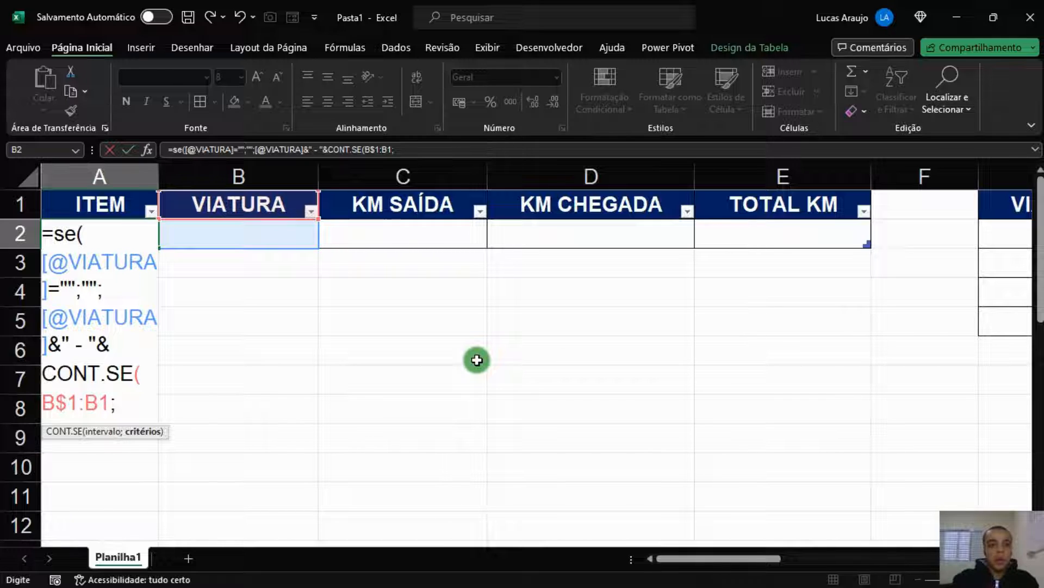
left_click(276, 238)
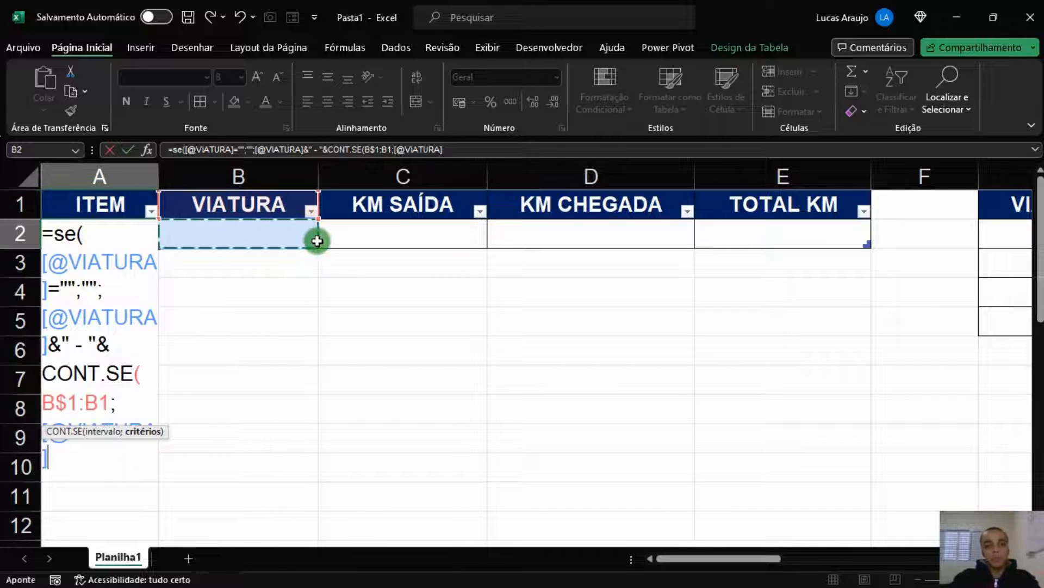
type("+1")
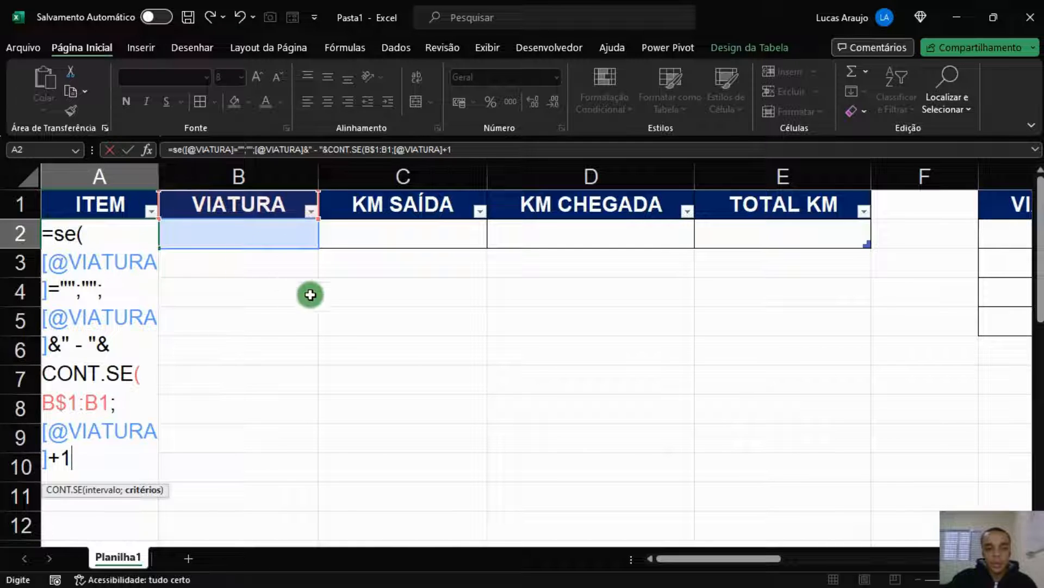
type(")")
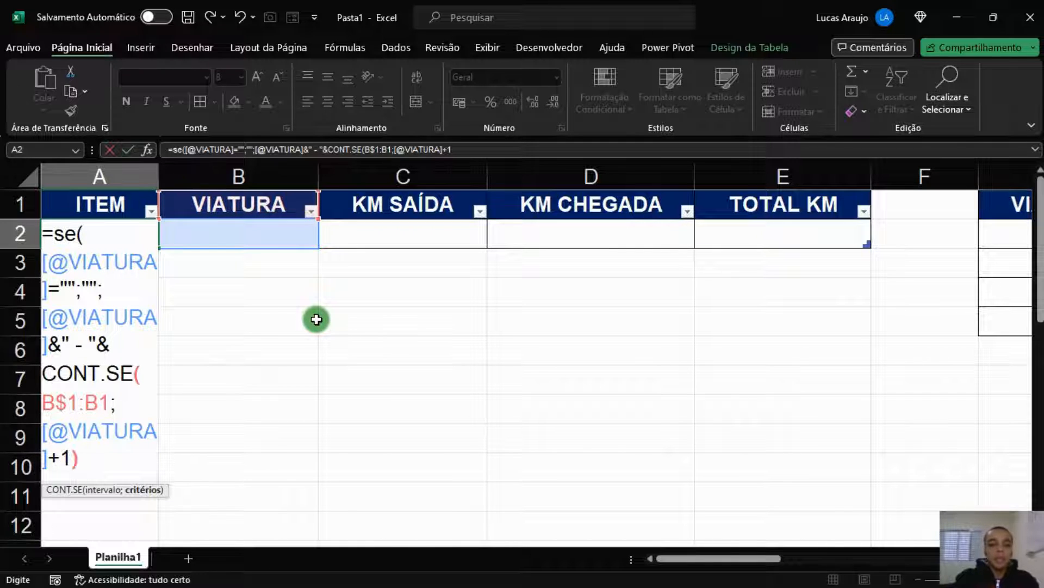
key("Return")
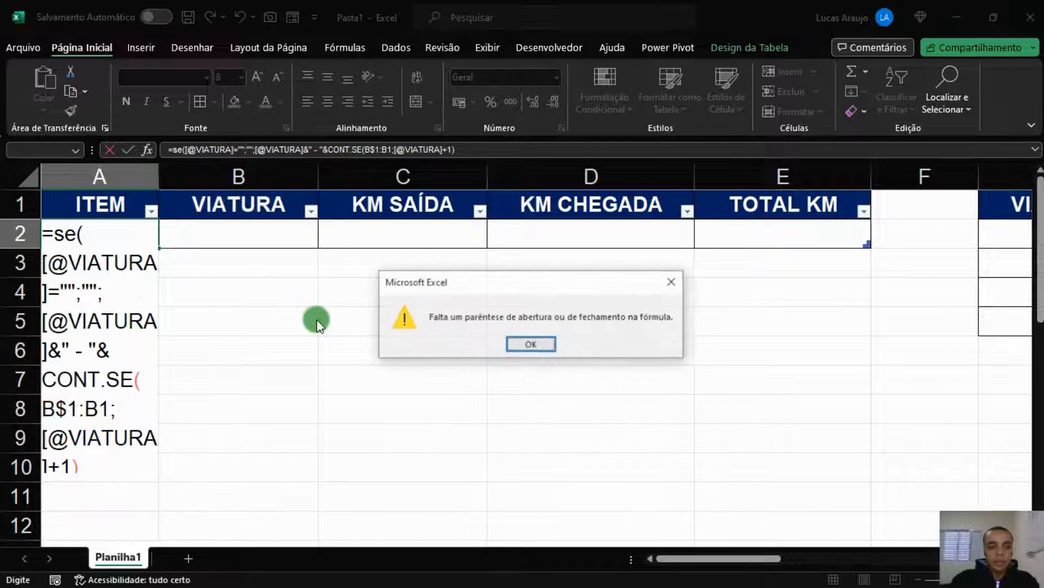
key("Return")
left_click(445, 149)
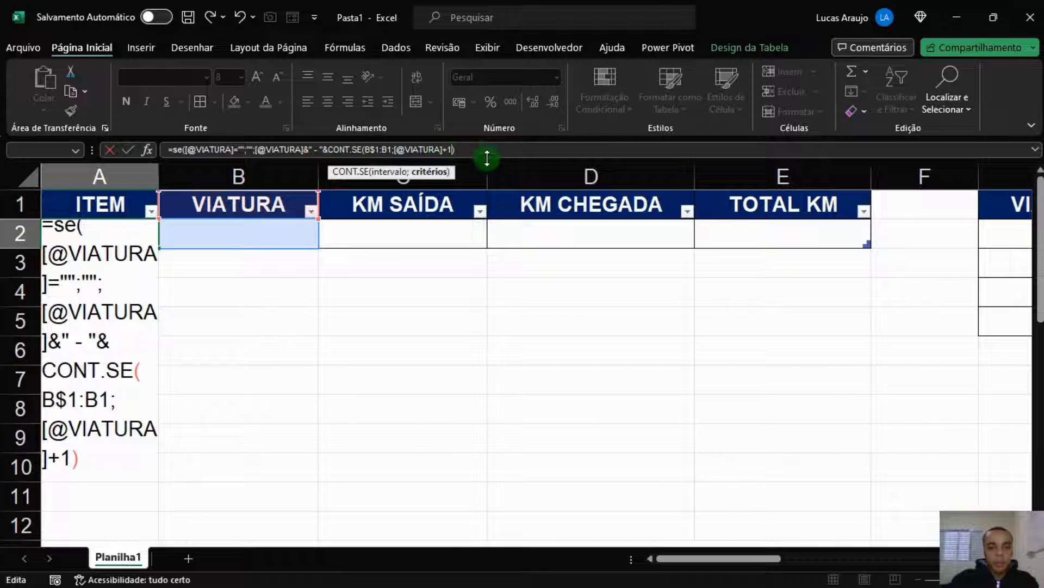
key("Delete")
key("Delete")
left_click(460, 146)
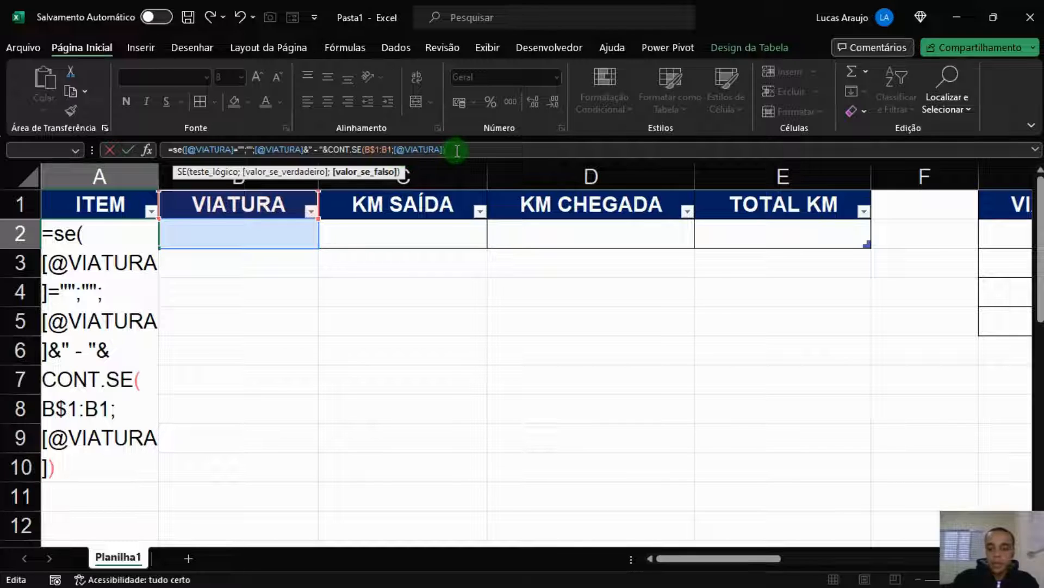
Close and commit the ITEM formula in A2
type(")")
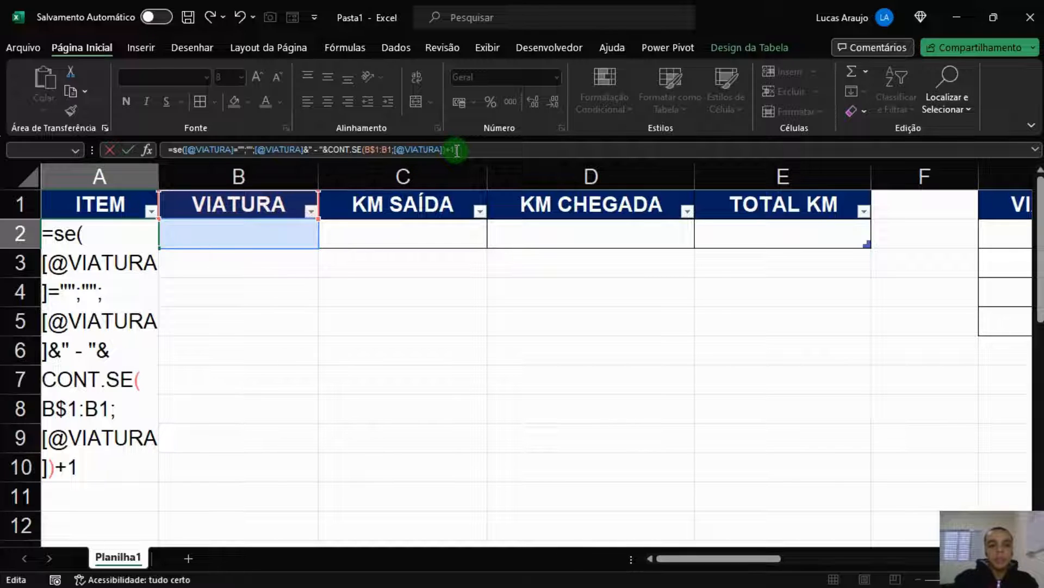
key("Return")
key("Up")
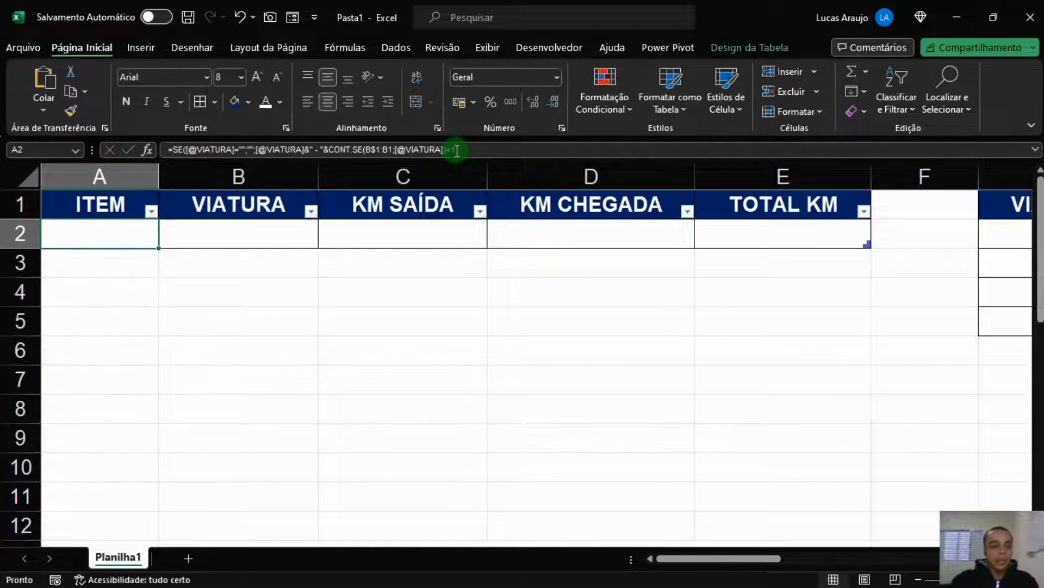
Enter viat01 in B2 and confirm A2 displays viat01 - 1
left_click(252, 243)
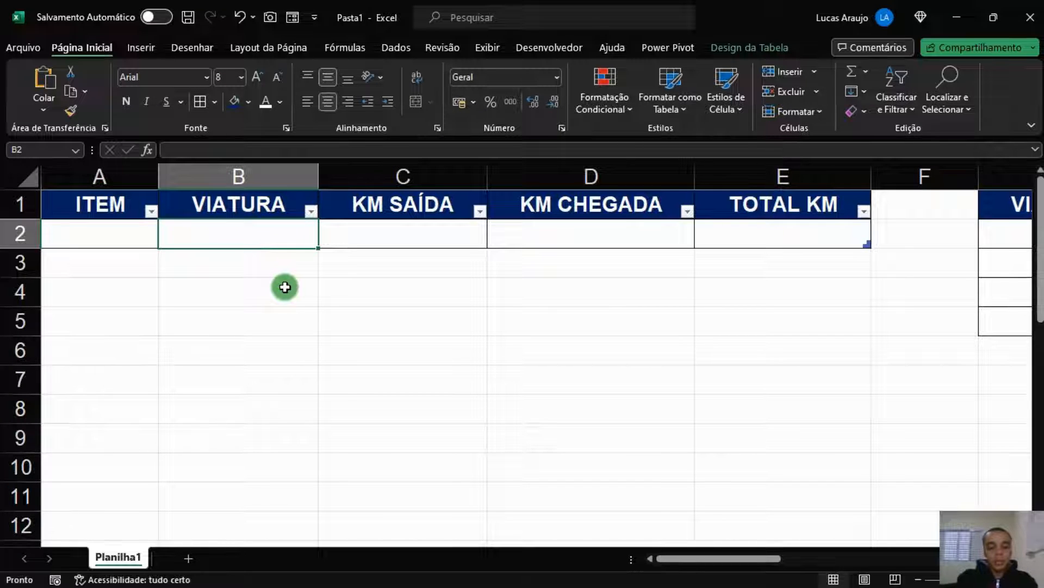
type("viat")
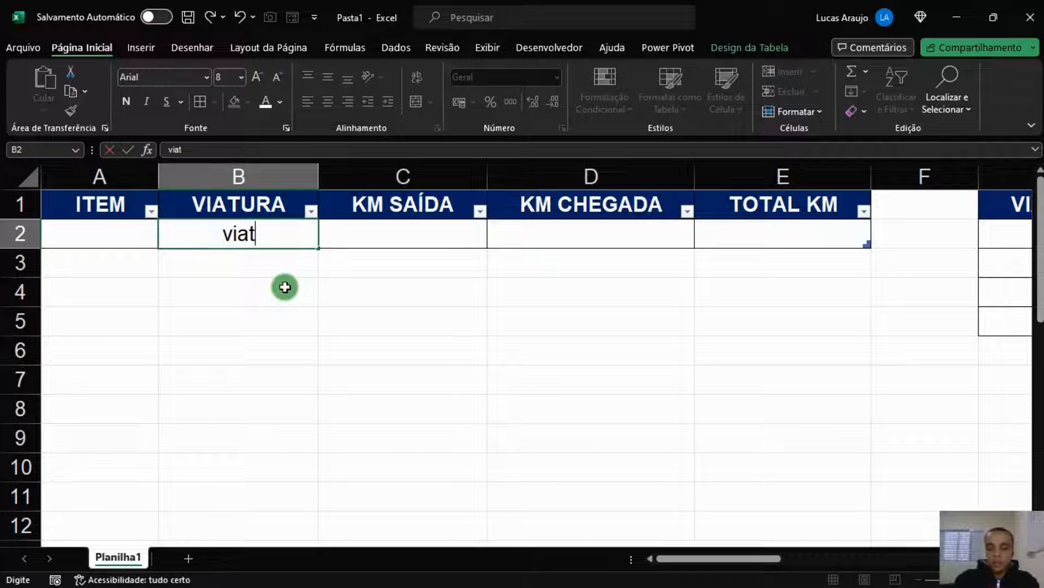
type("01")
key("Return")
key("Up")
key("Left")
key("Down")
key("Up")
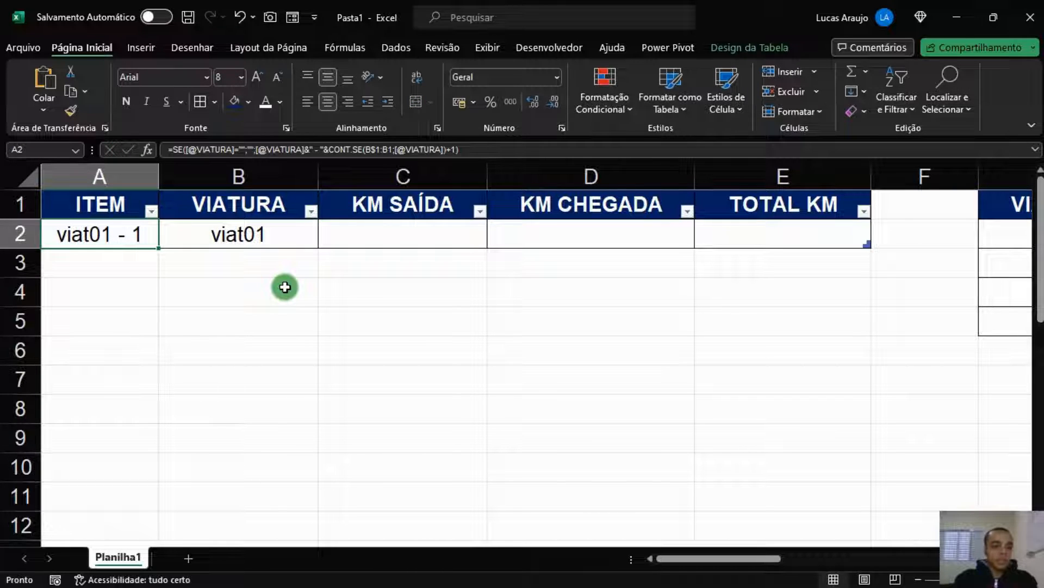
key("Right")
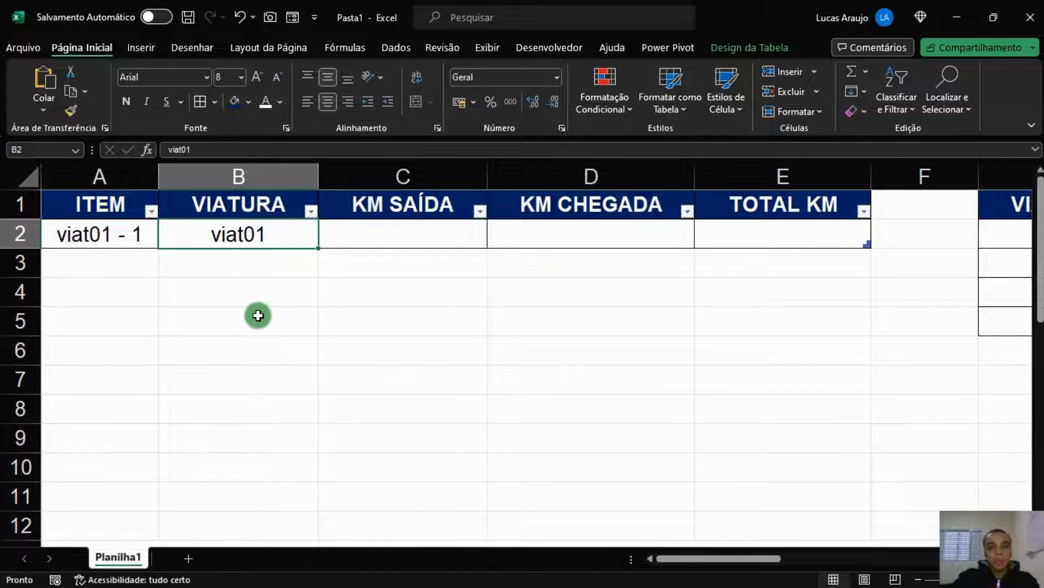
Set B2's data validation to a List sourced from the vehicle codes in $G$2:$G$5
left_click(395, 53)
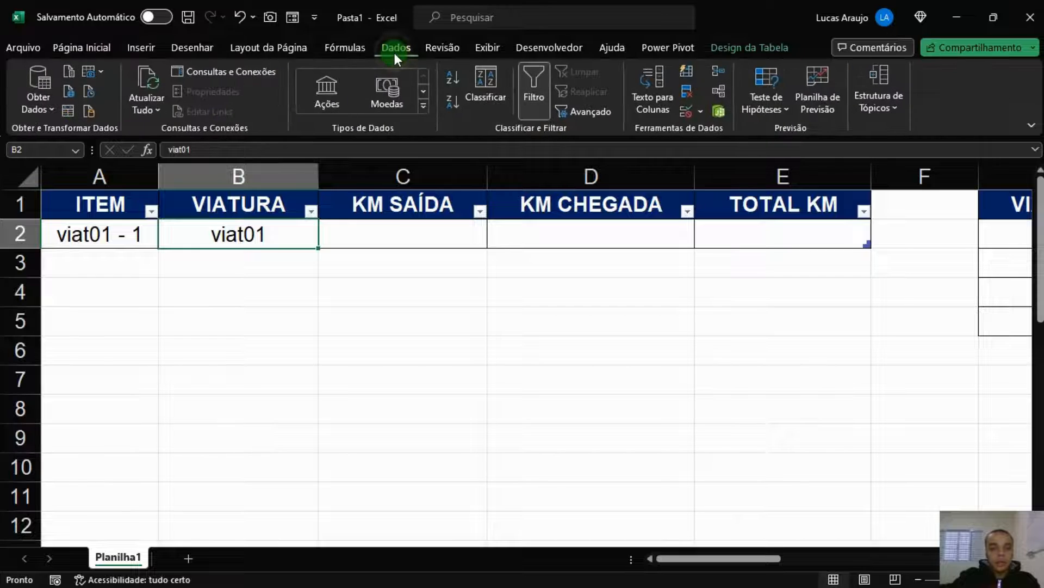
left_click(680, 111)
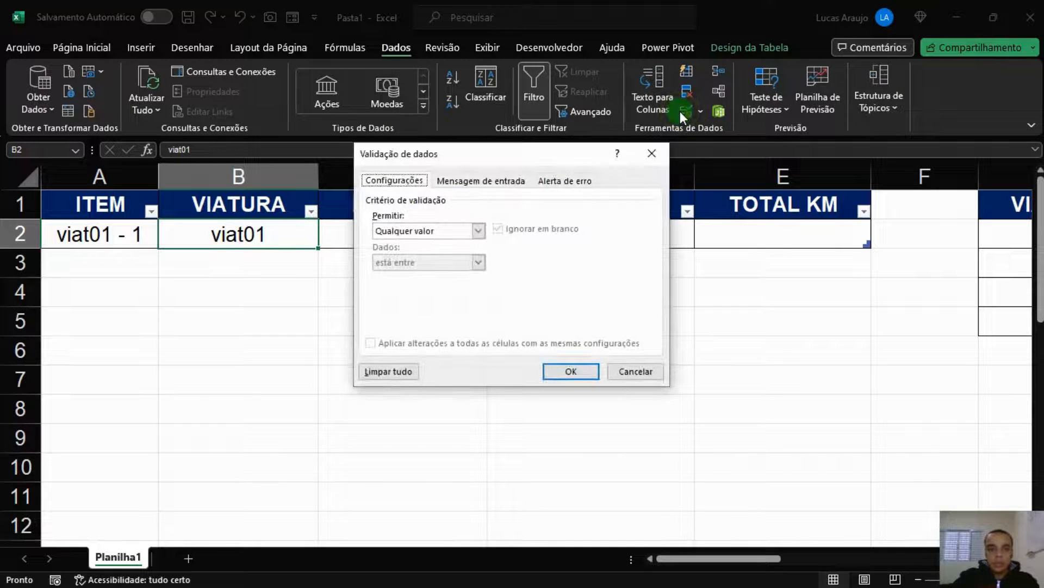
left_click(430, 231)
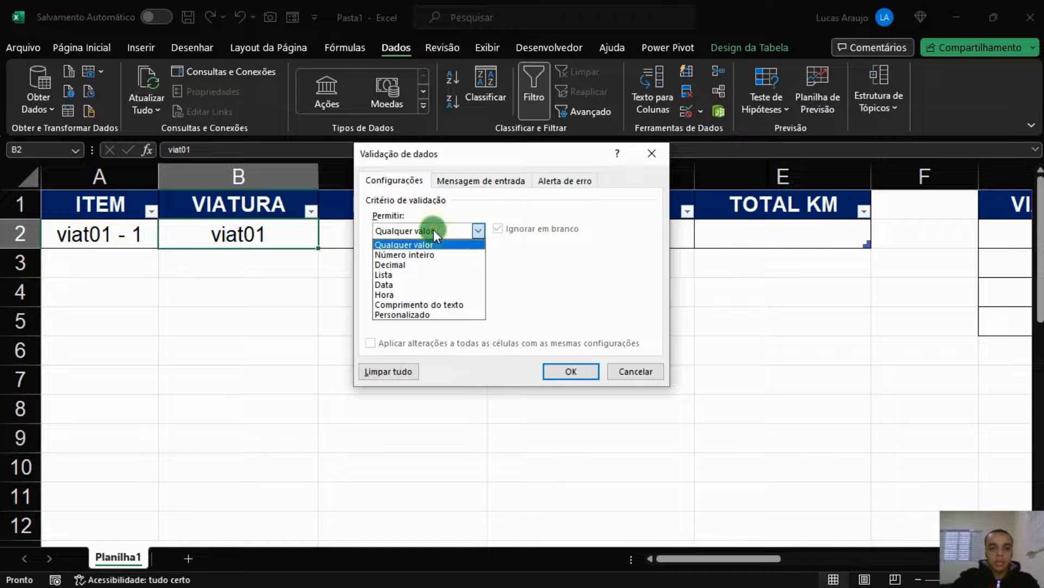
left_click(388, 274)
left_click(413, 292)
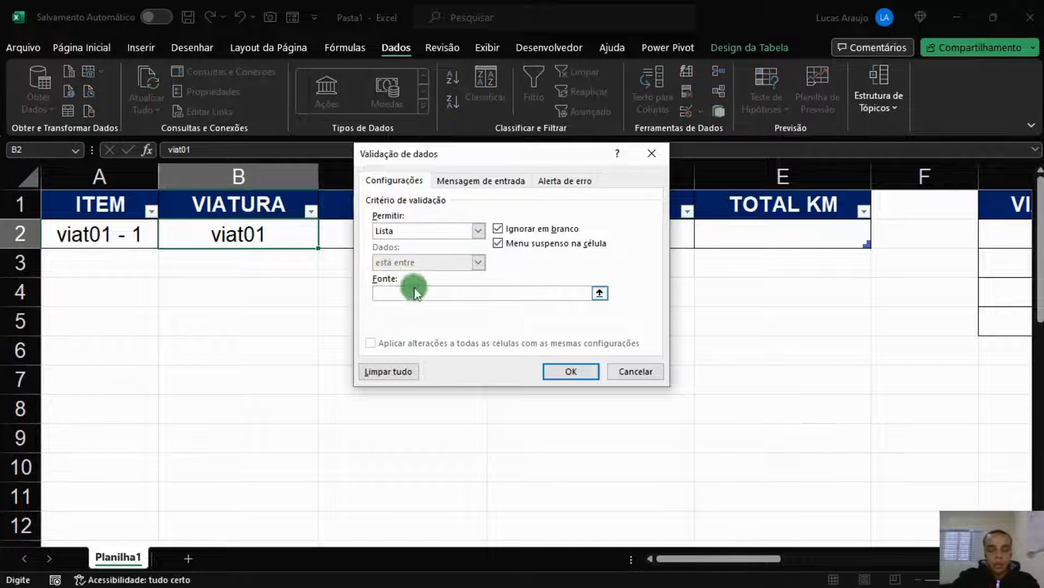
left_click_drag(1002, 237, 1002, 322)
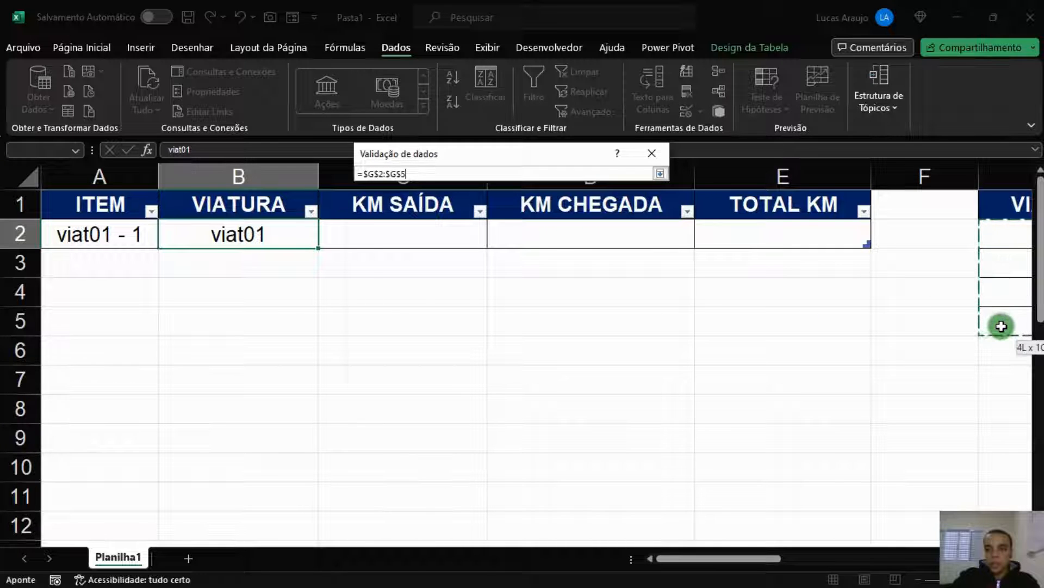
left_click_drag(740, 556, 773, 553)
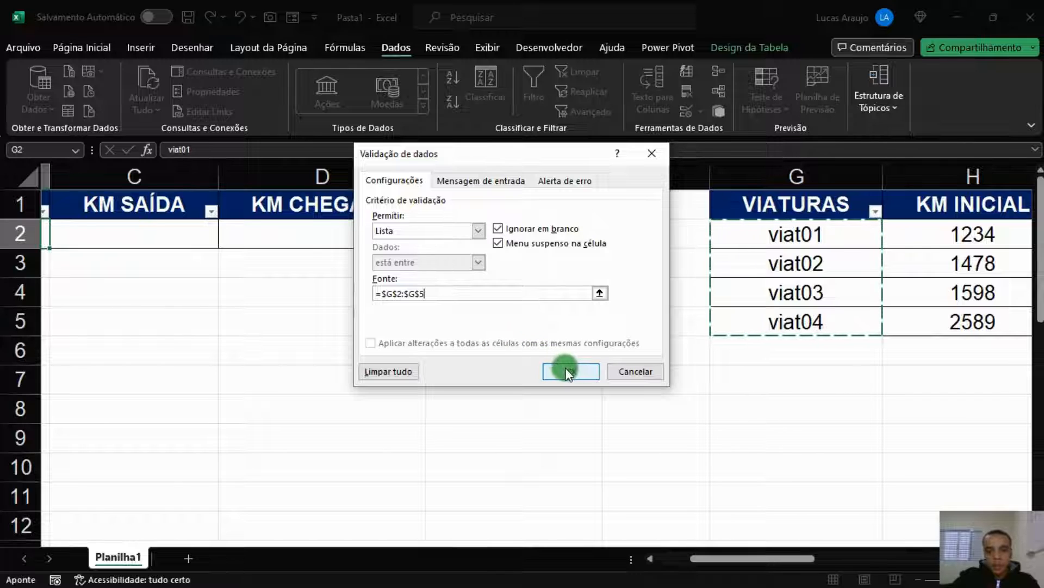
Add an input message titled 'CÓDIGO DE VIATURA' reading 'Selecione uma viatura'
left_click(484, 181)
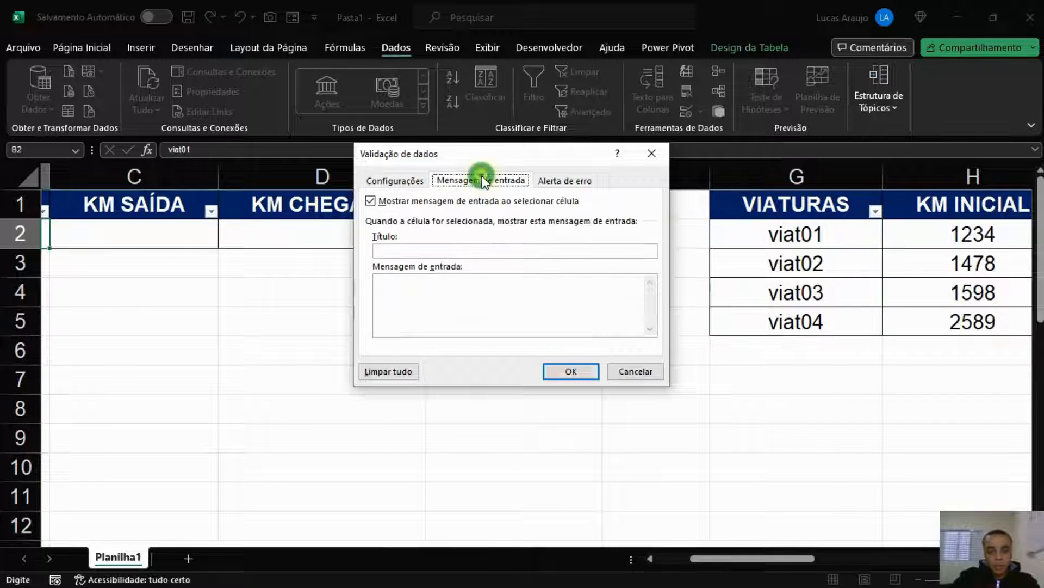
left_click(431, 251)
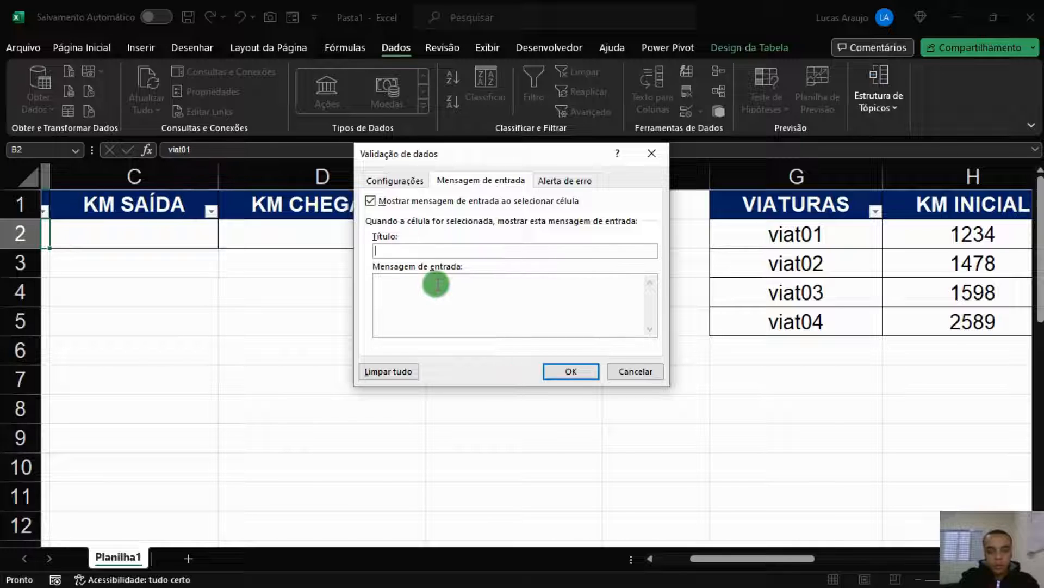
type("ÓDIGO DE VIATURA")
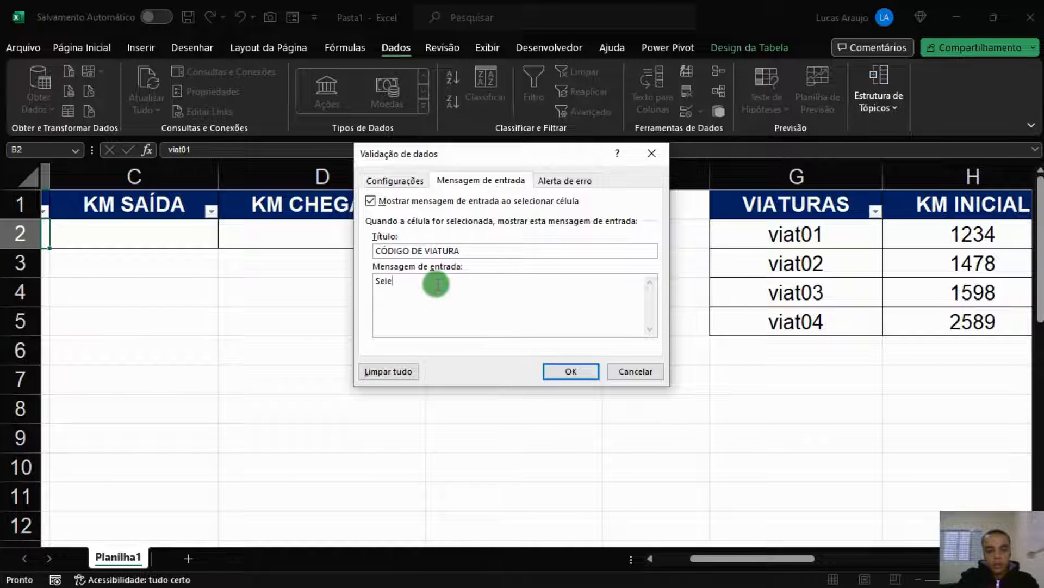
type("one uma viatura")
key("ctrl+a")
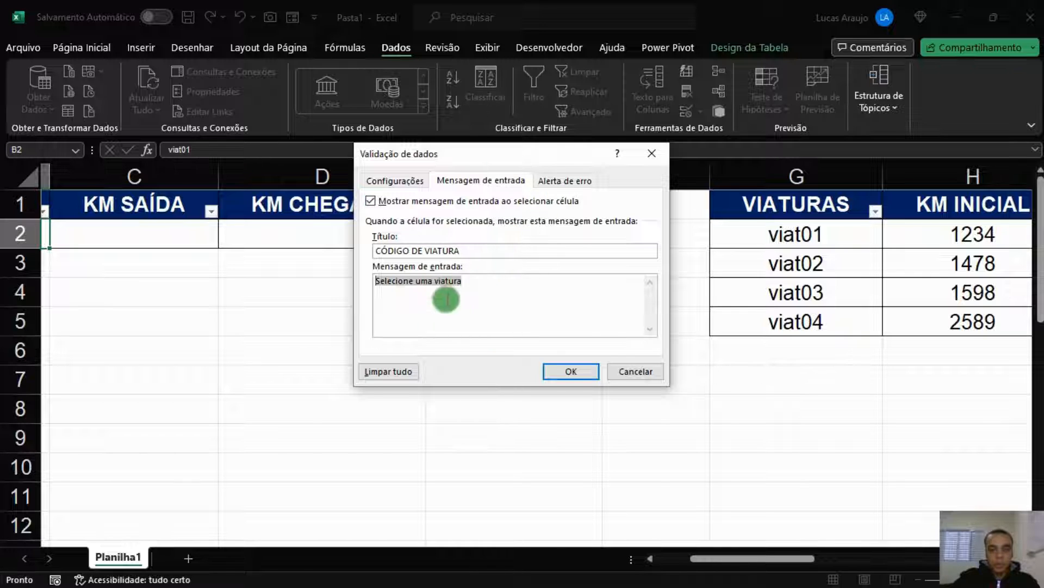
left_click(550, 180)
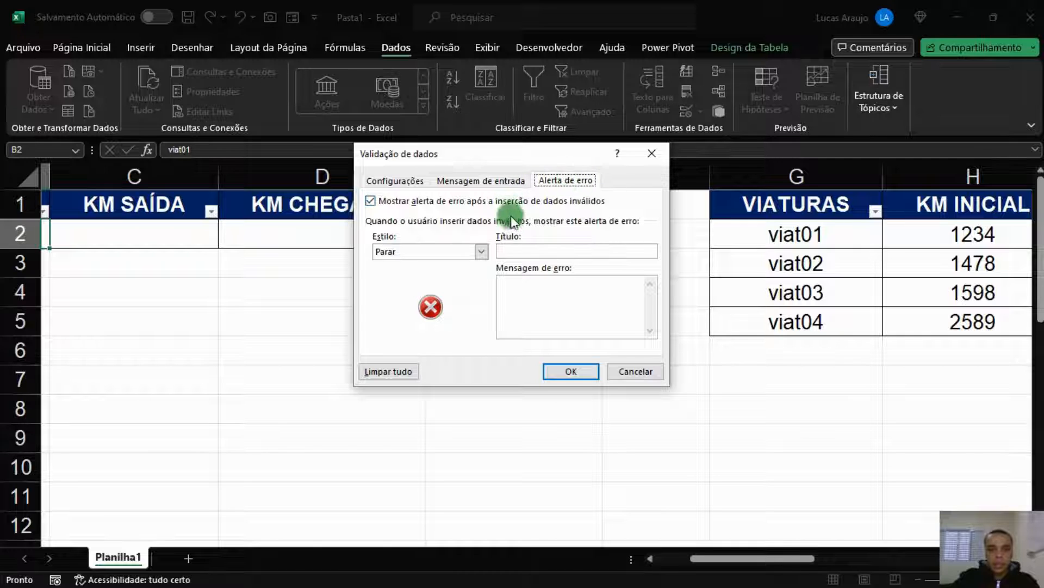
Title the Stop error alert 'ENTRADA INVÁLIDA'
left_click(557, 251)
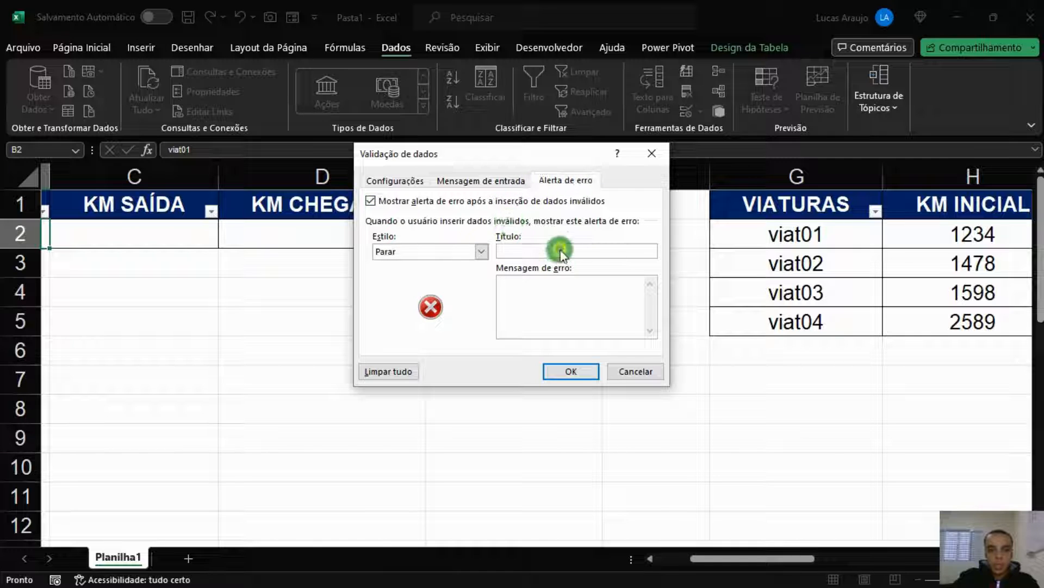
type("ENTRADA INVÁLIDA")
Set the error message to 'Favor selecionar uma viatura' and apply the validation
left_click(527, 279)
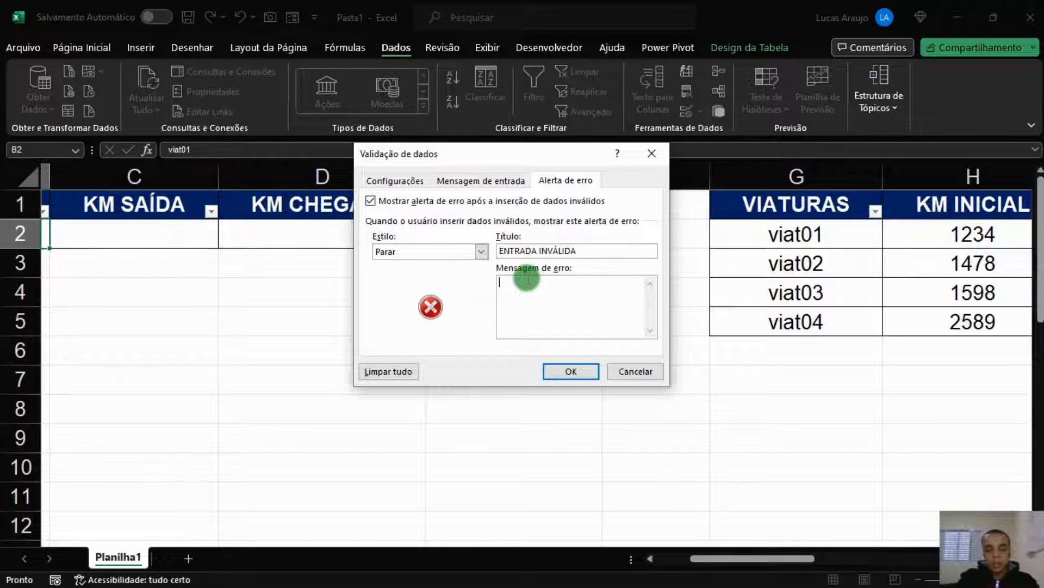
type("Favor Selecione uma viatura")
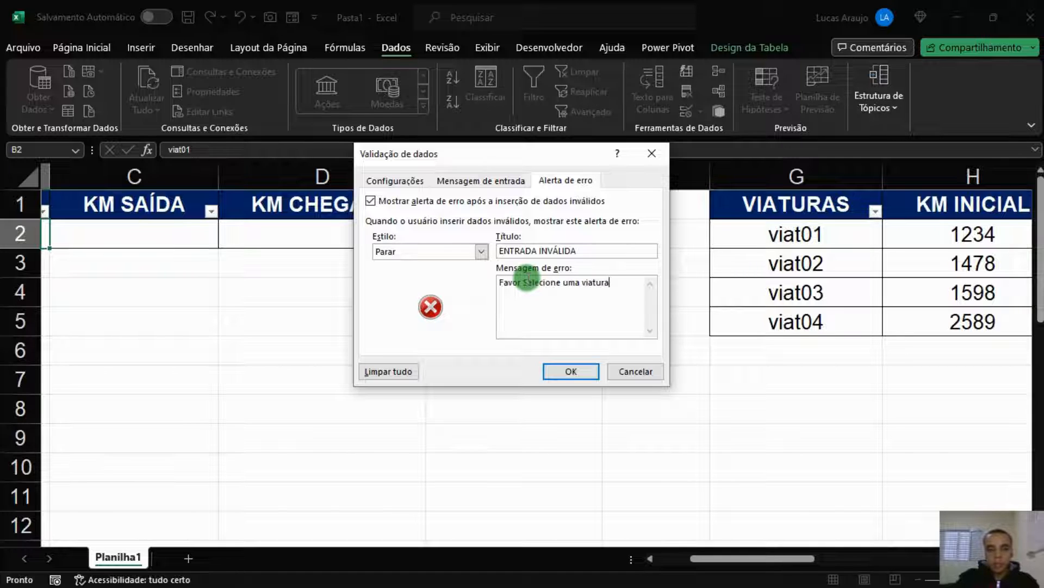
key("ctrl+shift+Left")
left_click(536, 284)
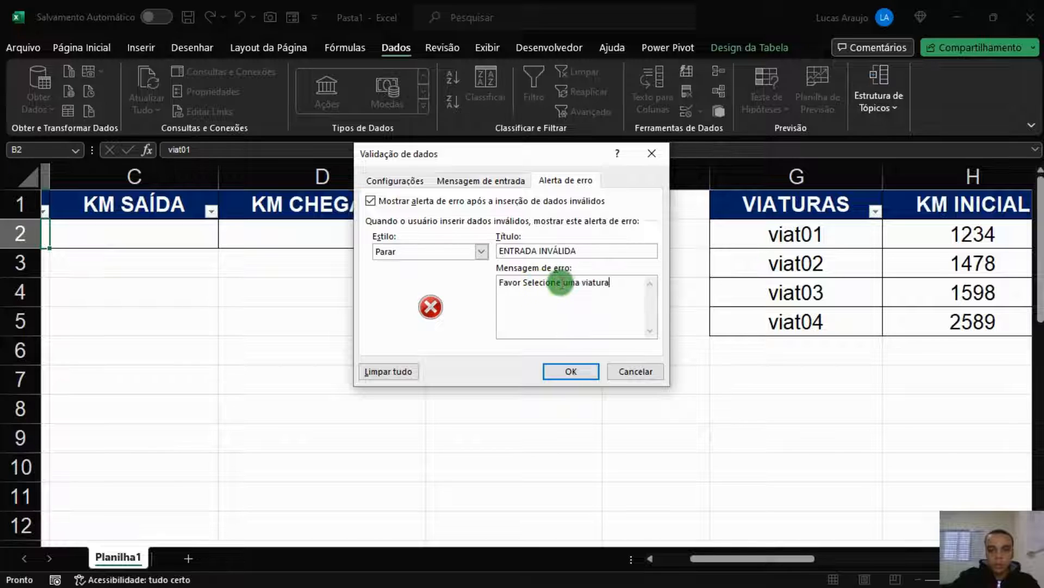
key("BackSpace")
key("BackSpace")
key("BackSpace")
key("BackSpace")
key("BackSpace")
key("BackSpace")
key("BackSpace")
key("BackSpace")
key("BackSpace")
type("selecionar")
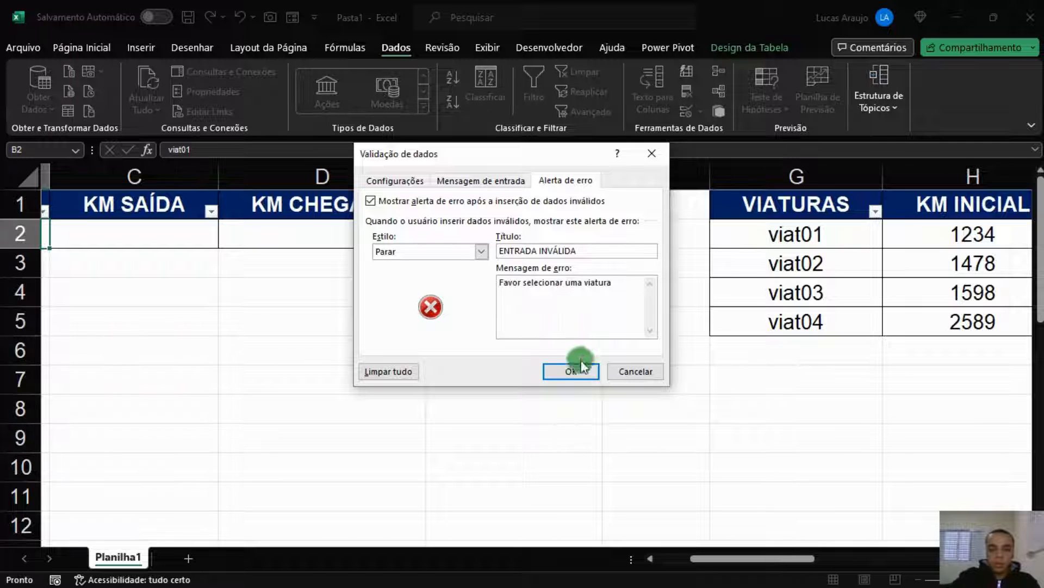
left_click(578, 367)
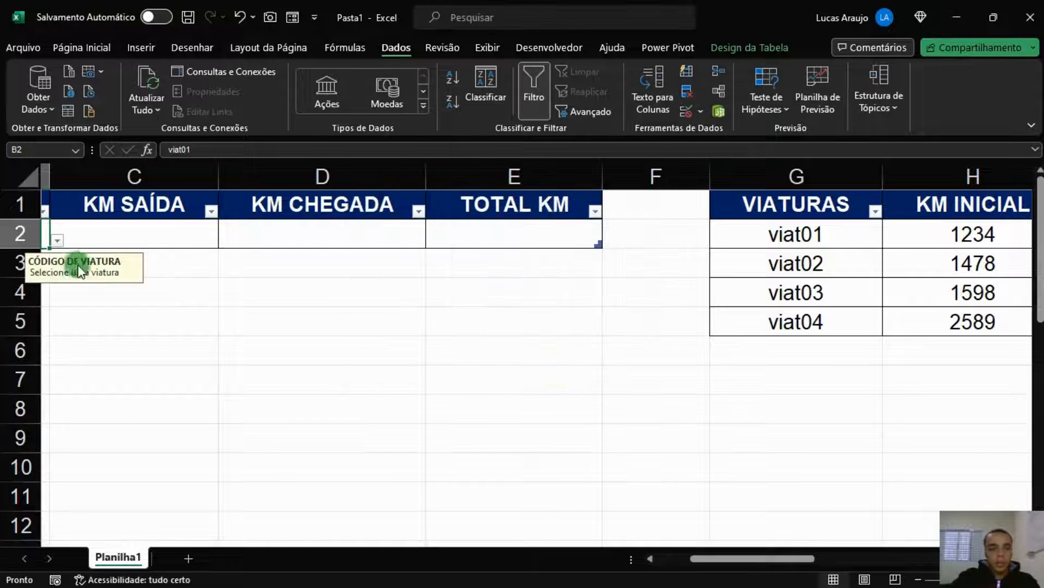
Test the validation by entering 'viat 01' in B2, then cancel the rejected entry
left_click_drag(744, 557, 690, 555)
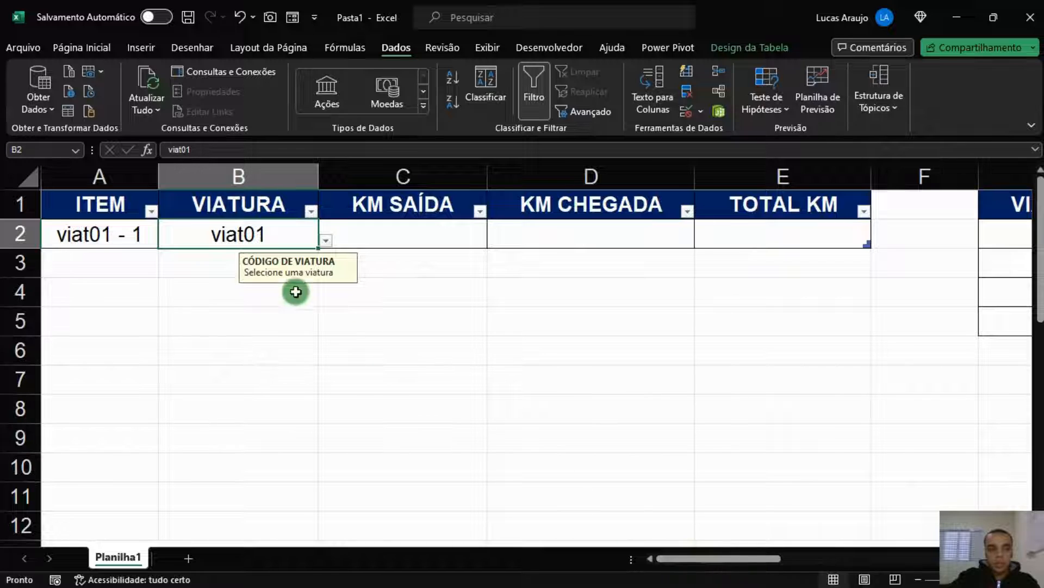
left_click(324, 236)
left_click(321, 236)
left_click(326, 241)
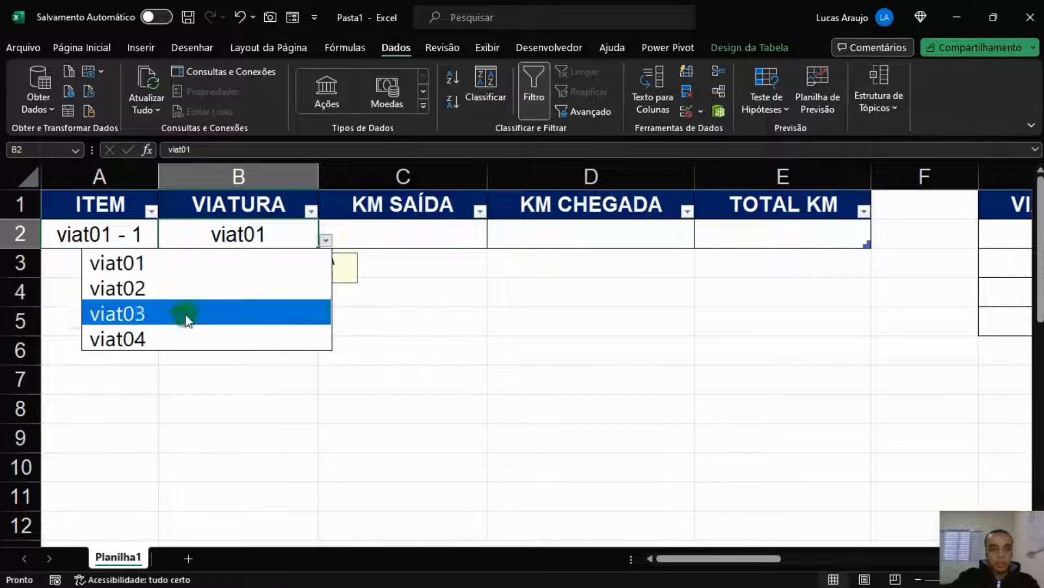
left_click(376, 326)
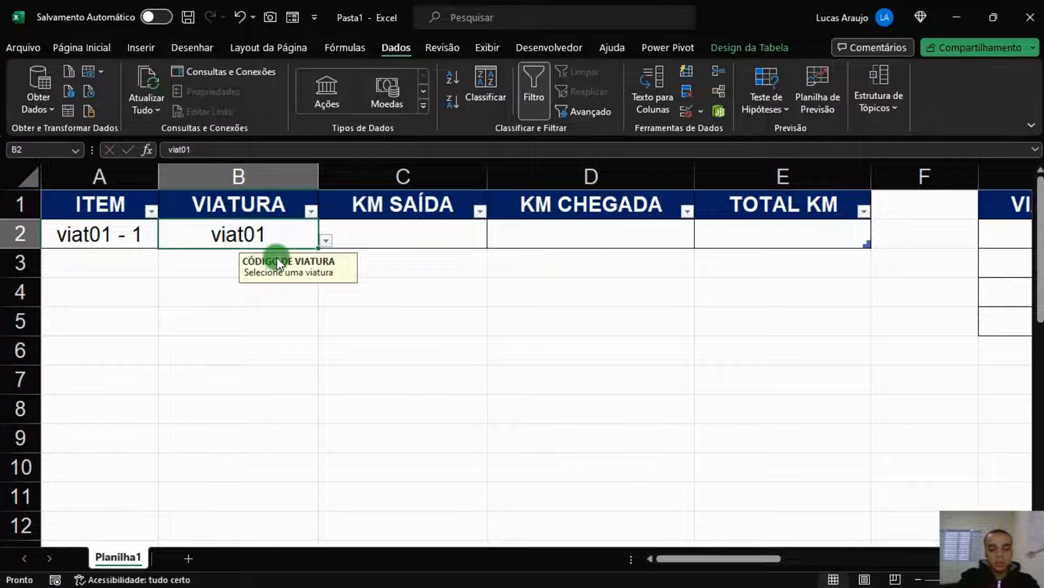
type("viat 01")
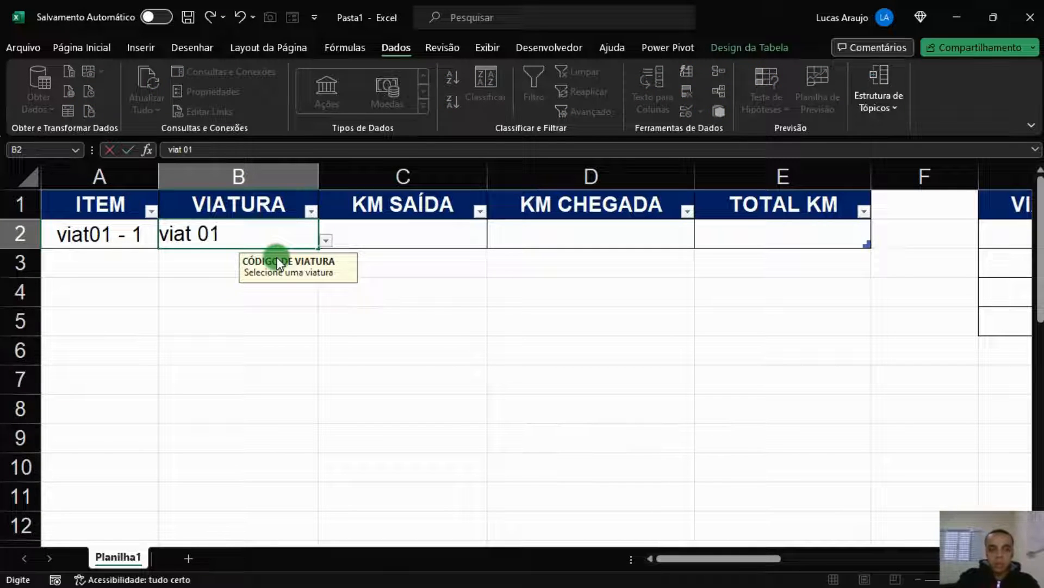
key("Return")
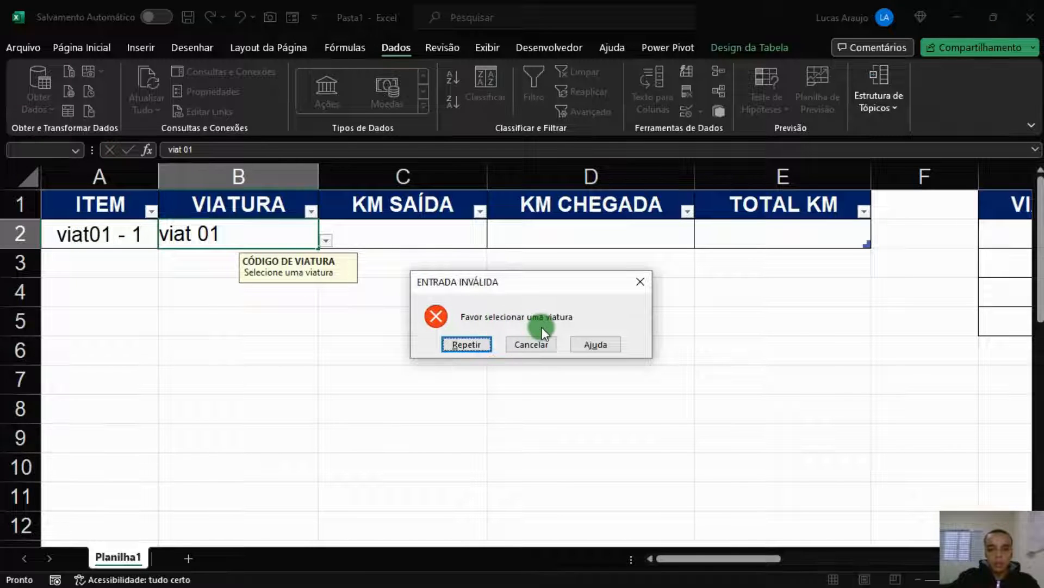
left_click(460, 344)
key("Return")
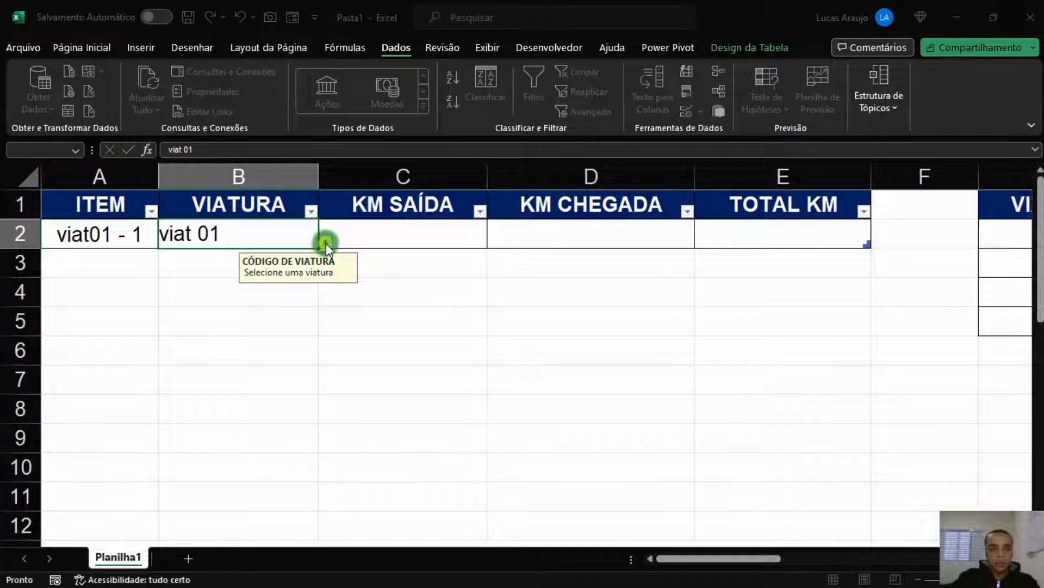
left_click(497, 346)
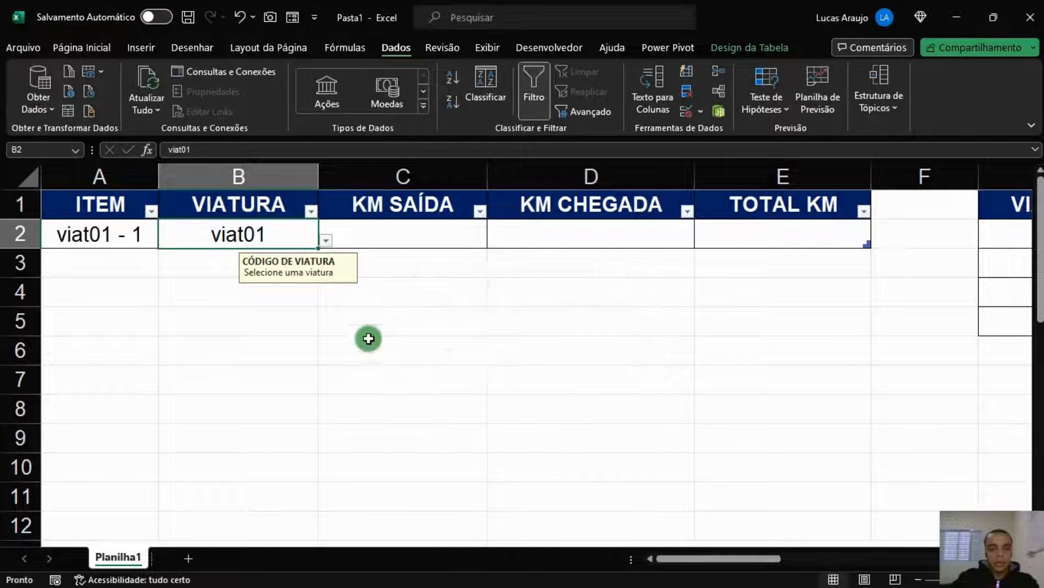
Pick viat02 from B2's dropdown, then switch back to viat01
left_click(326, 240)
left_click(240, 241)
left_click(325, 240)
left_click(223, 284)
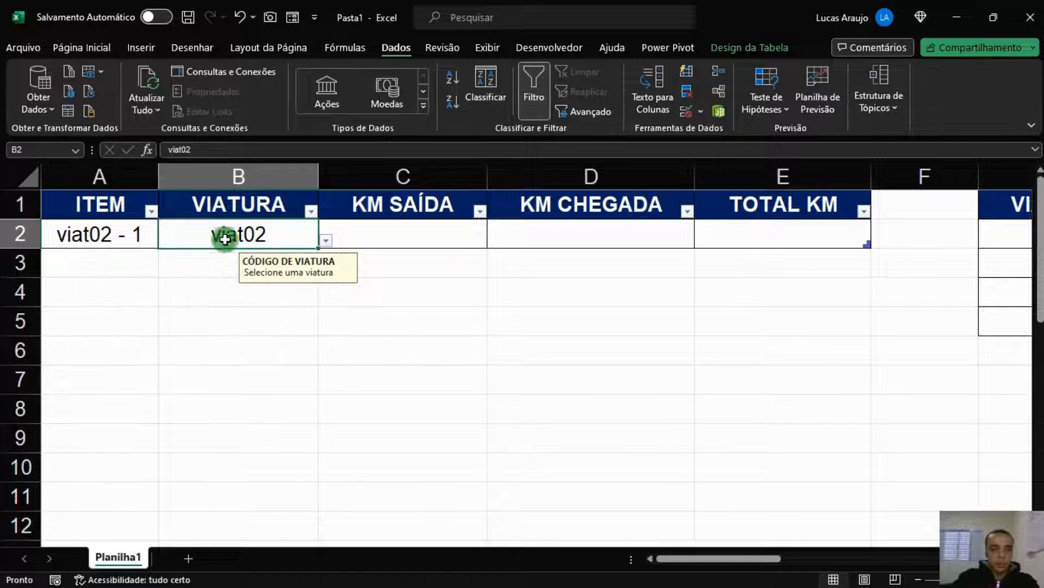
left_click(325, 240)
left_click(225, 267)
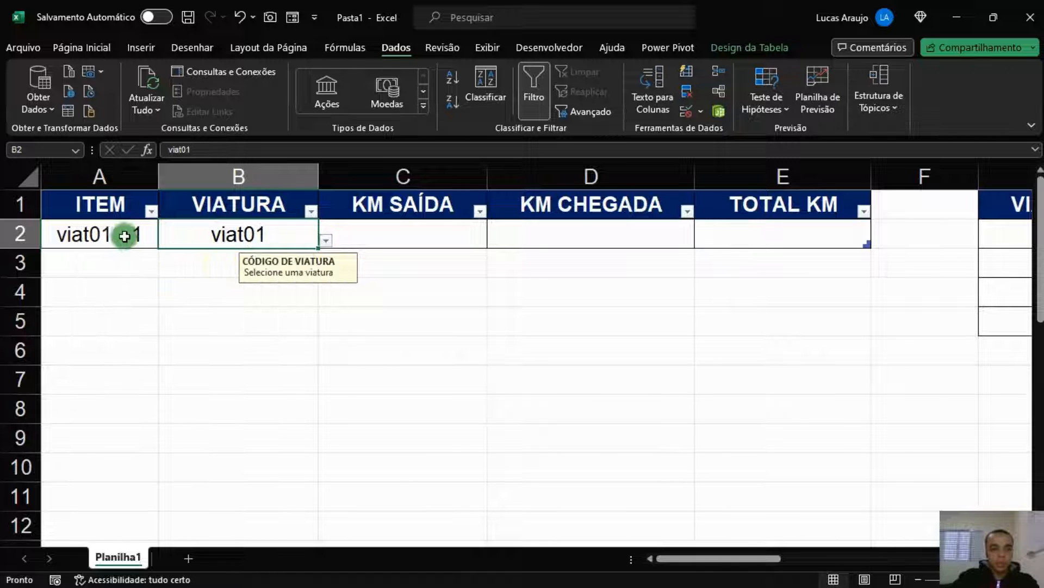
left_click(428, 243)
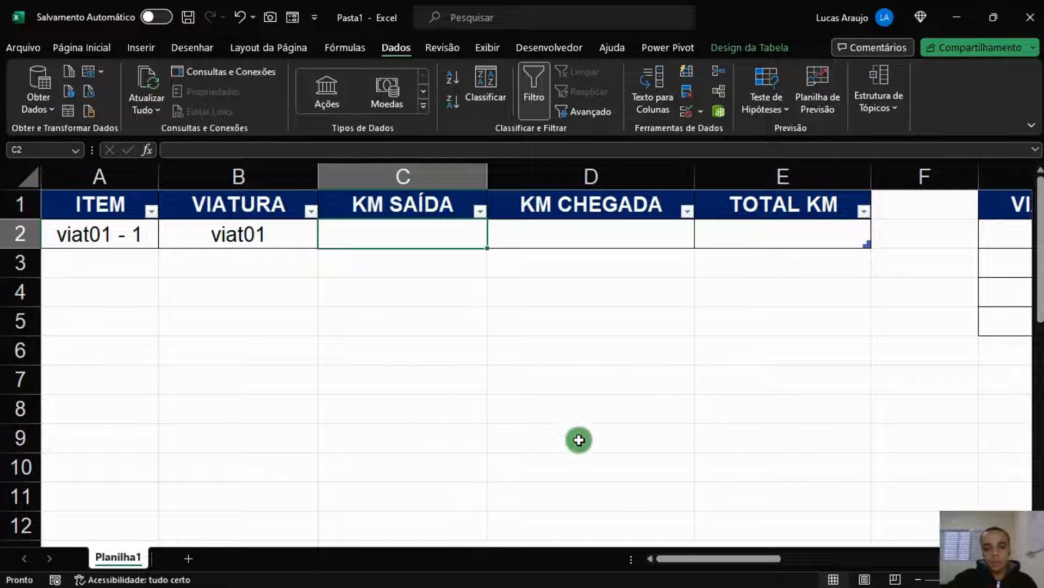
left_click_drag(694, 560, 742, 562)
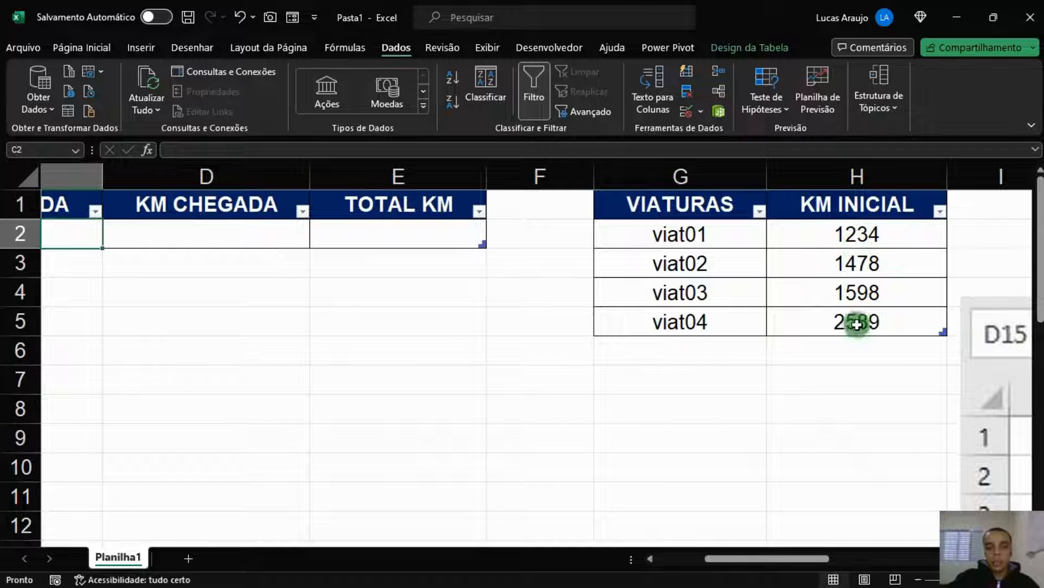
left_click_drag(751, 559, 690, 557)
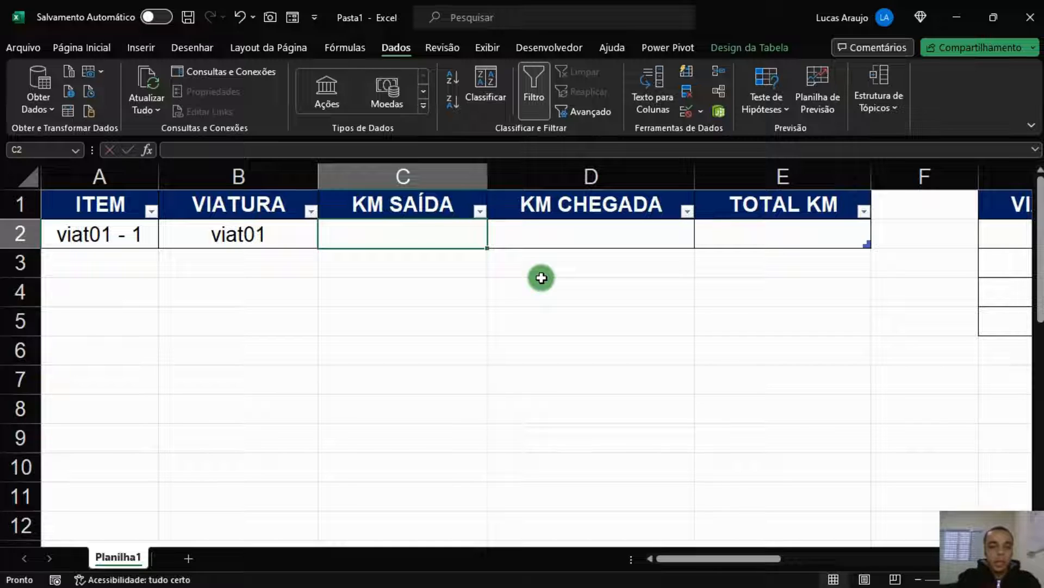
type("=se")
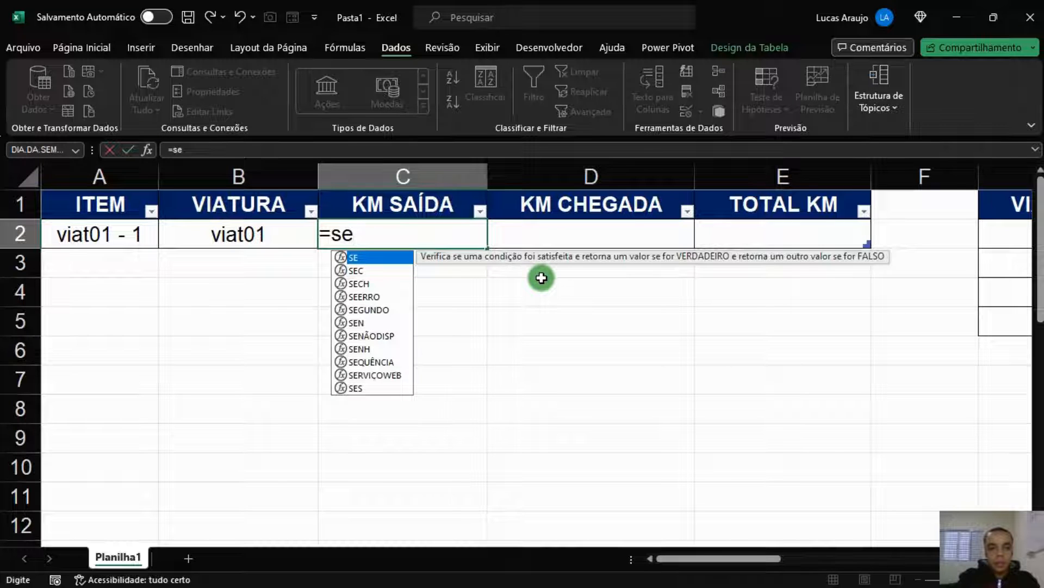
key("BackSpace")
key("BackSpace")
type("SE(")
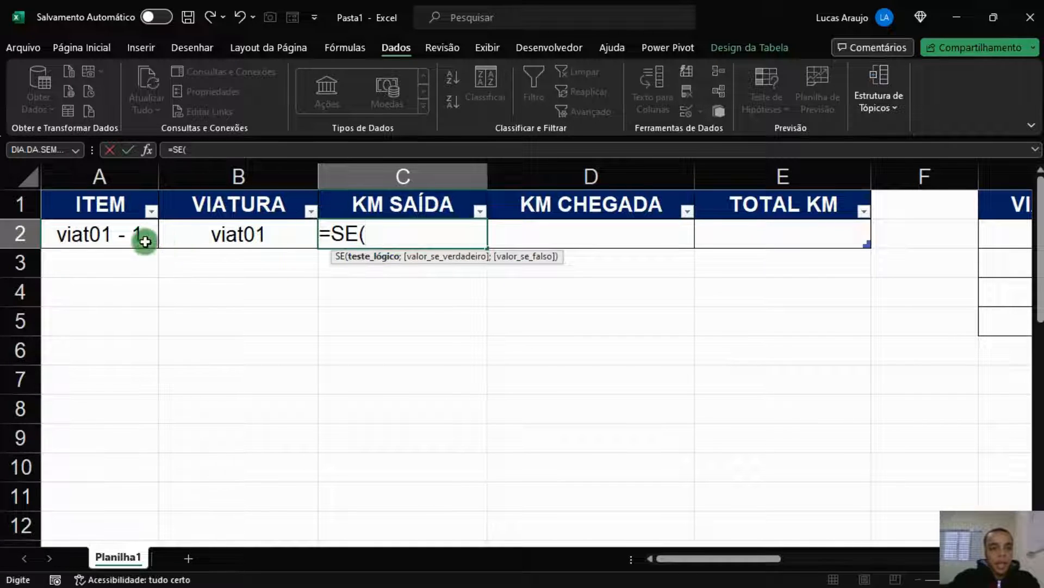
left_click(209, 233)
type("=\"\"")
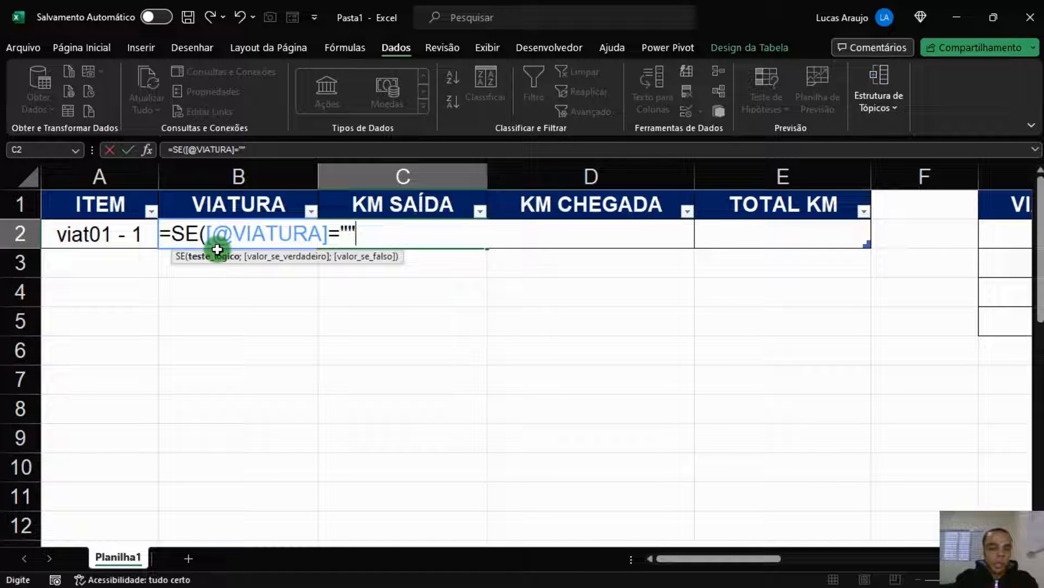
type(";\"")
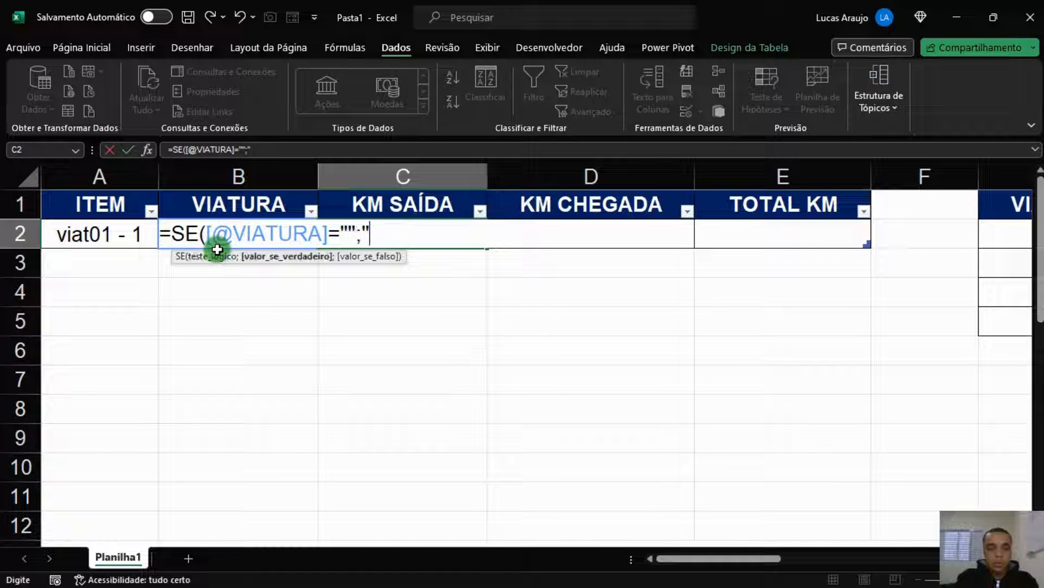
type("\";")
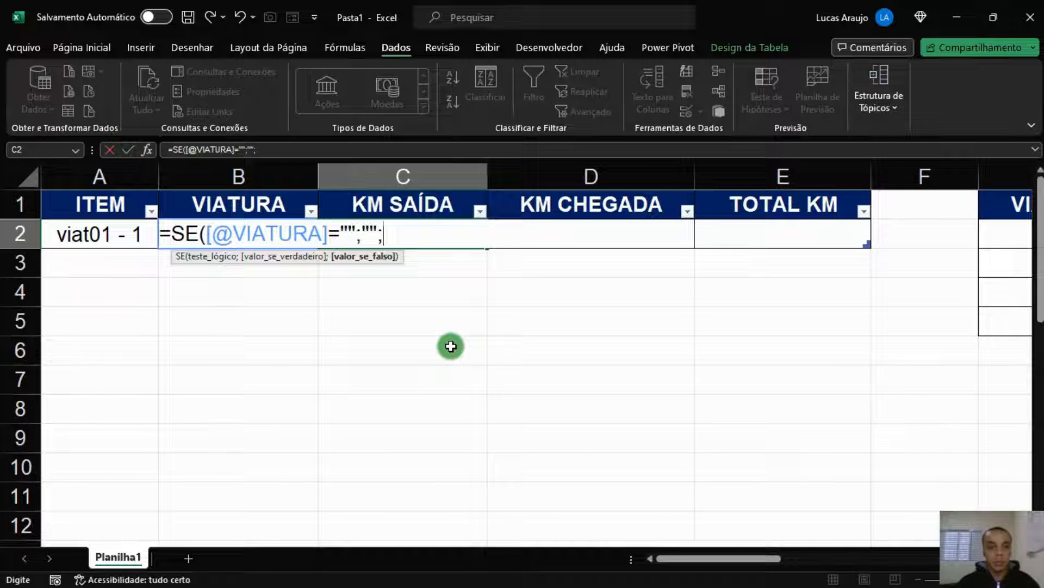
type("SE(")
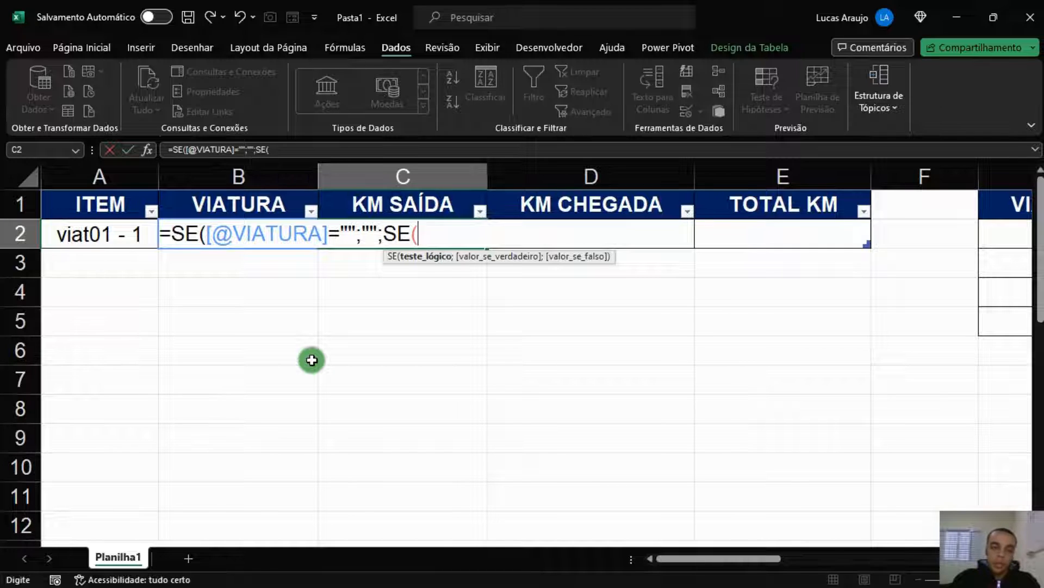
type("CONT")
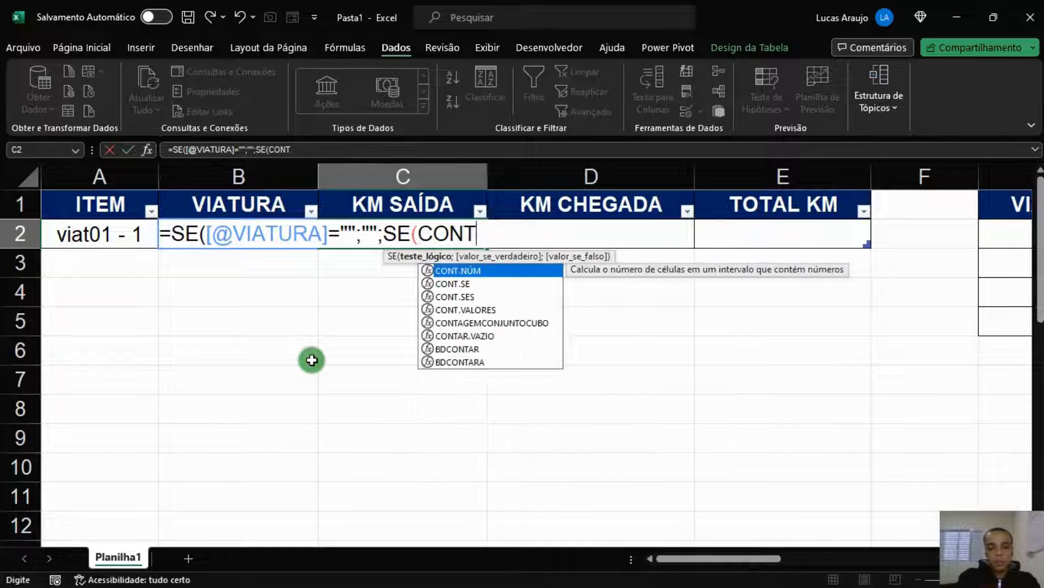
type(".SE(")
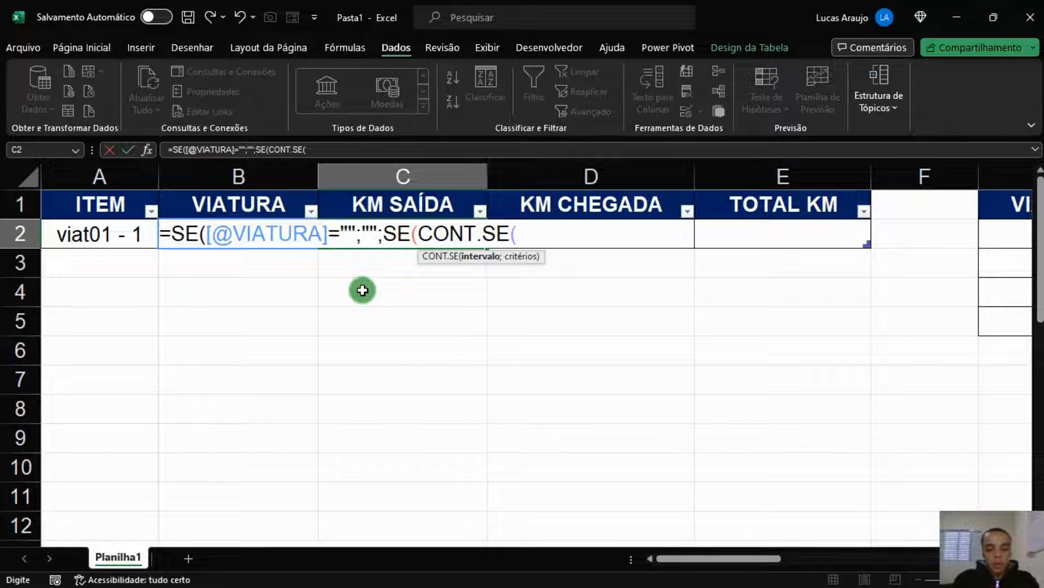
type("B$1:B1")
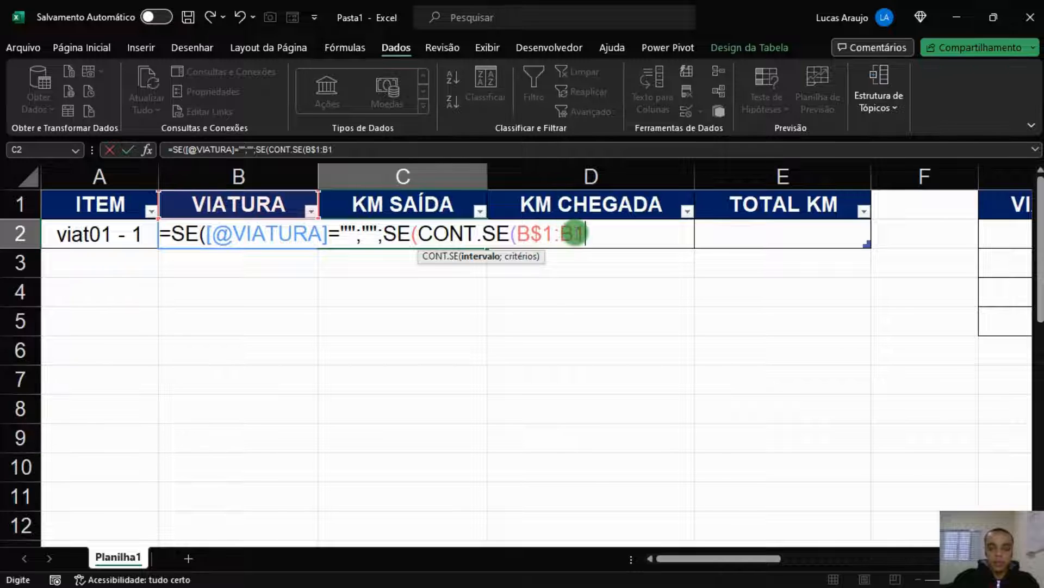
type(";")
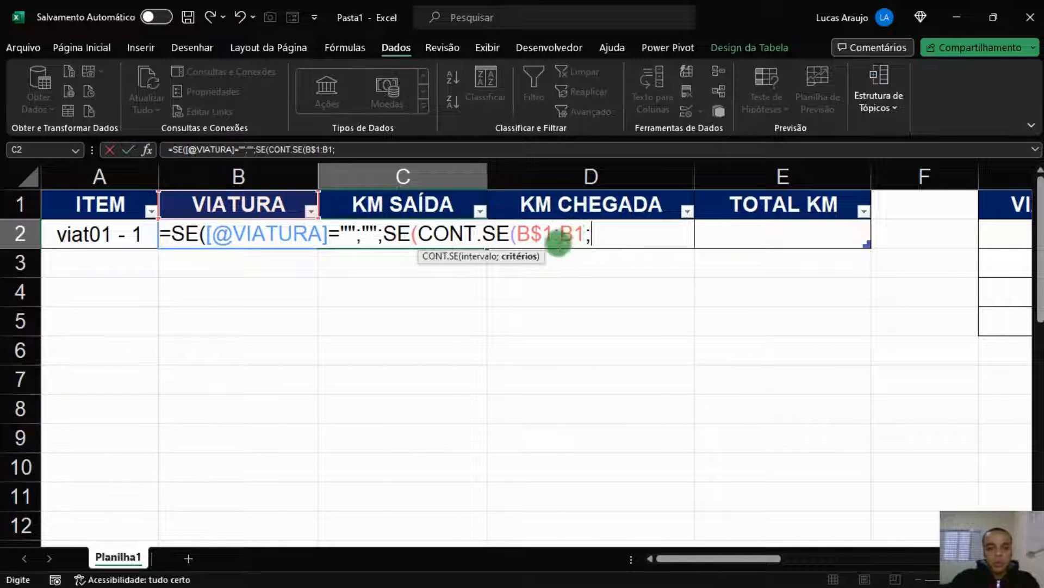
left_click(168, 246)
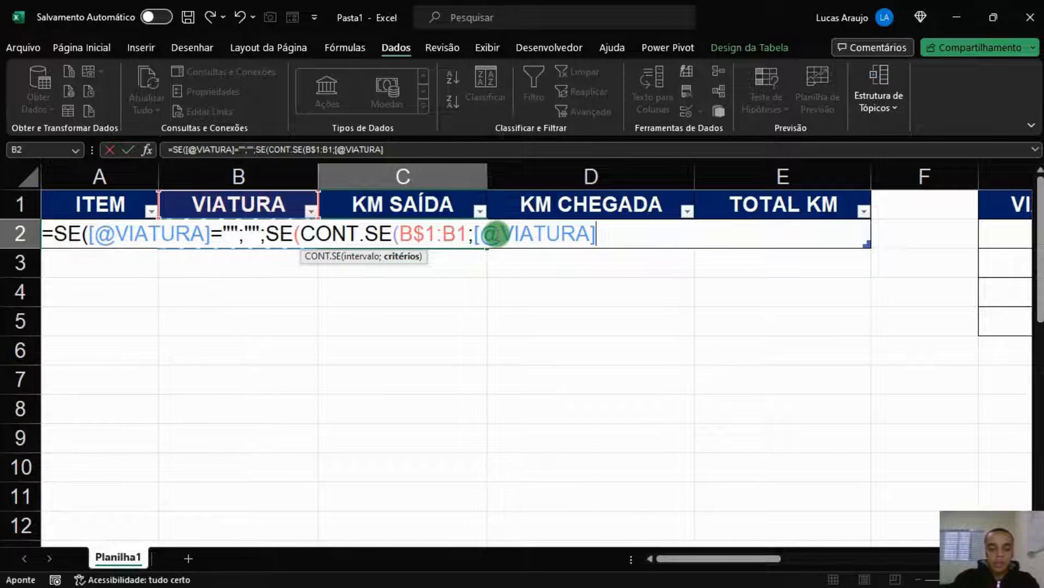
type(")=0")
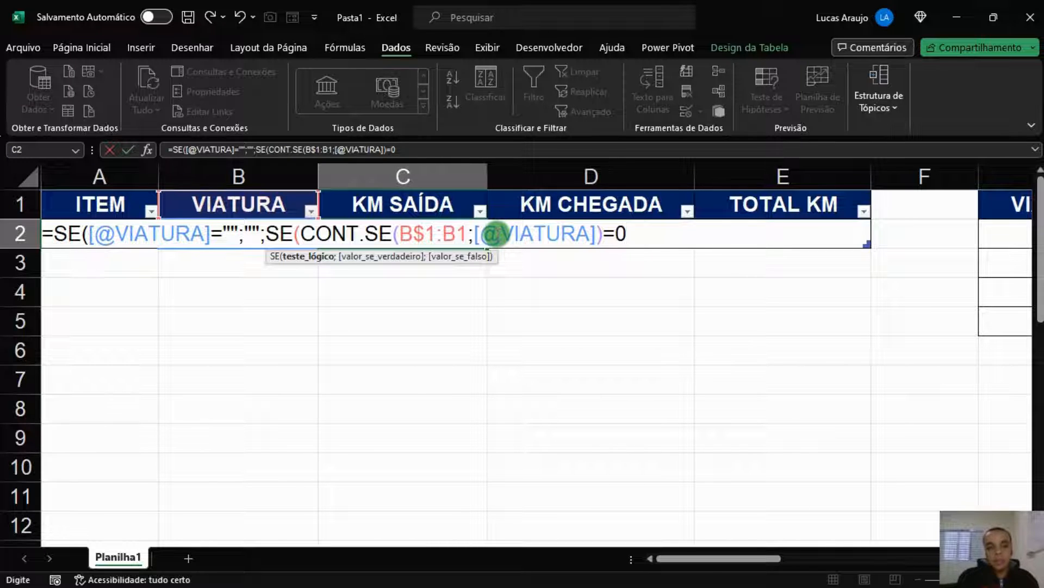
type(";")
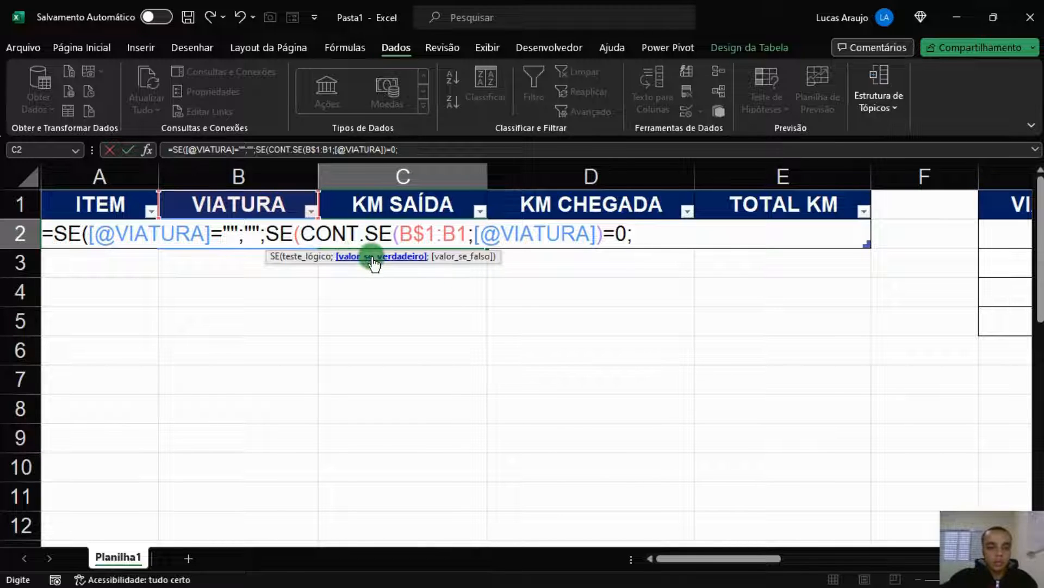
type("PROCV(")
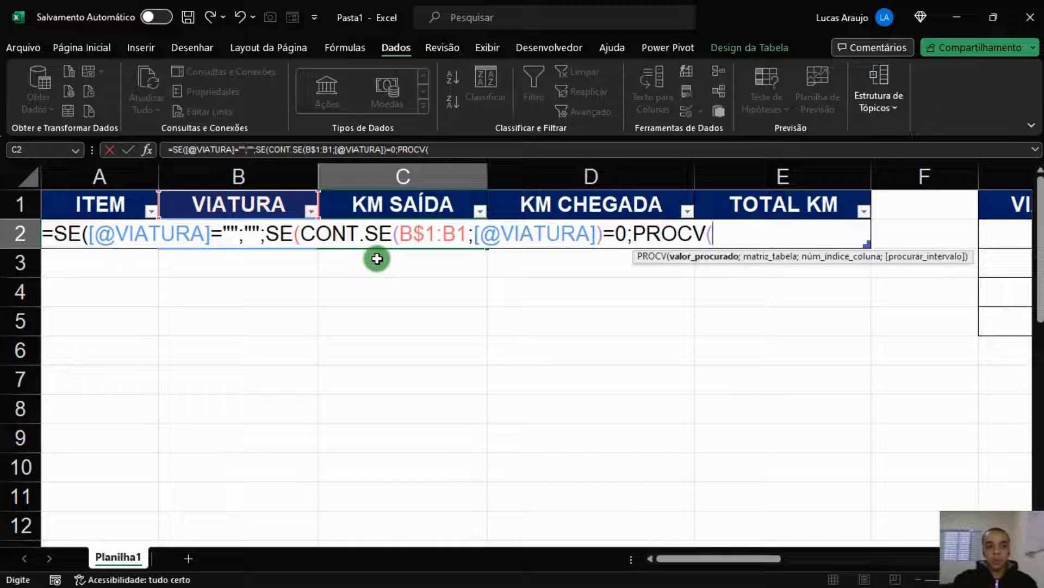
key("Left")
key("Left")
key("Right")
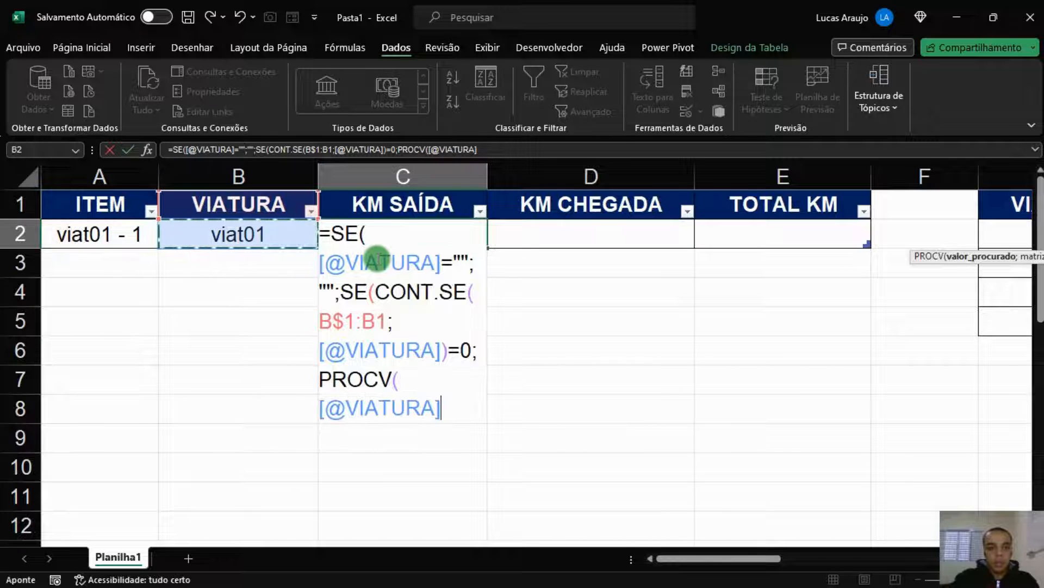
type(";")
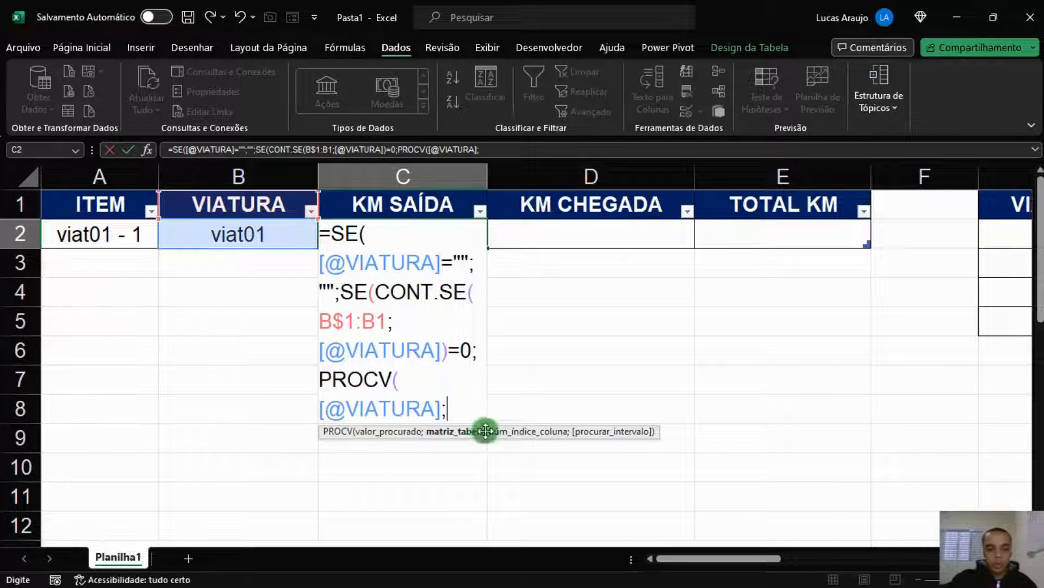
type("TAB_")
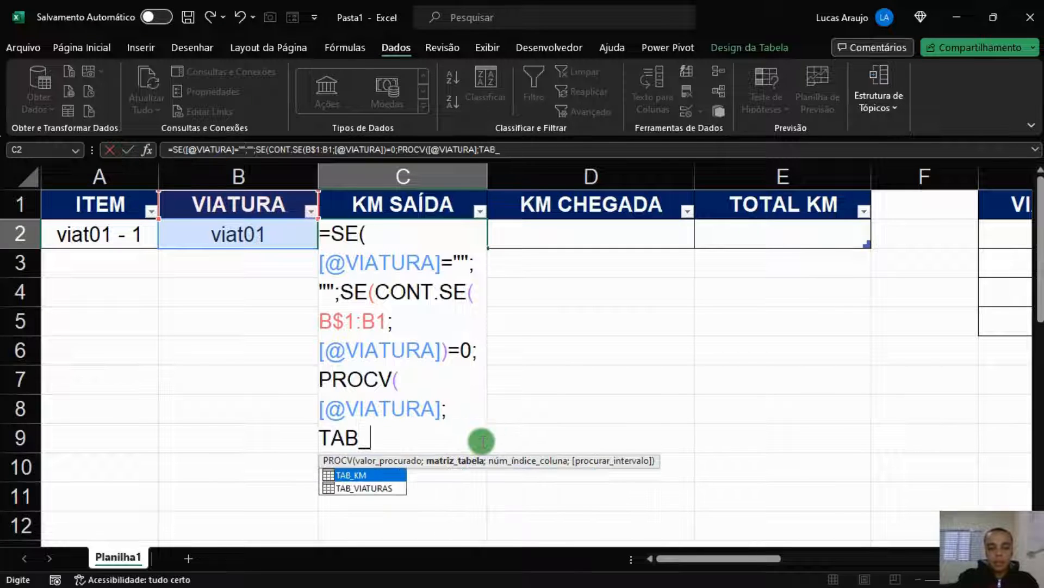
key("Down")
key("Tab")
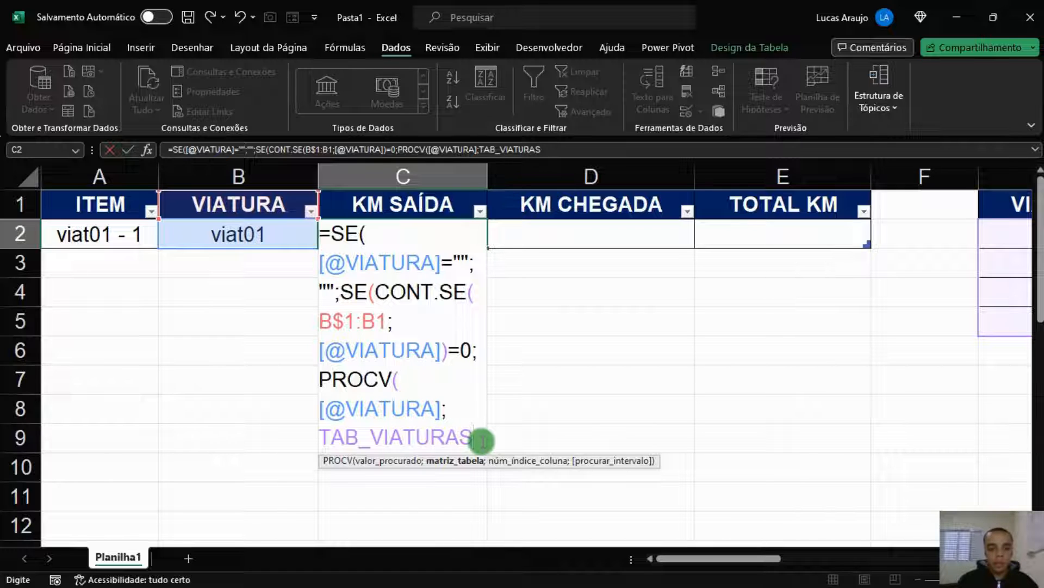
type(";")
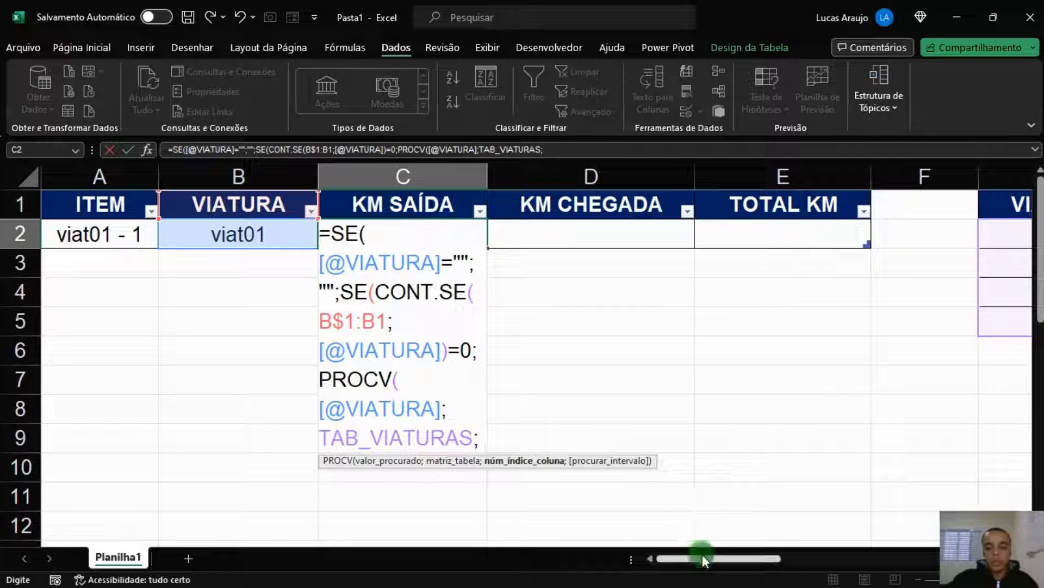
type("2")
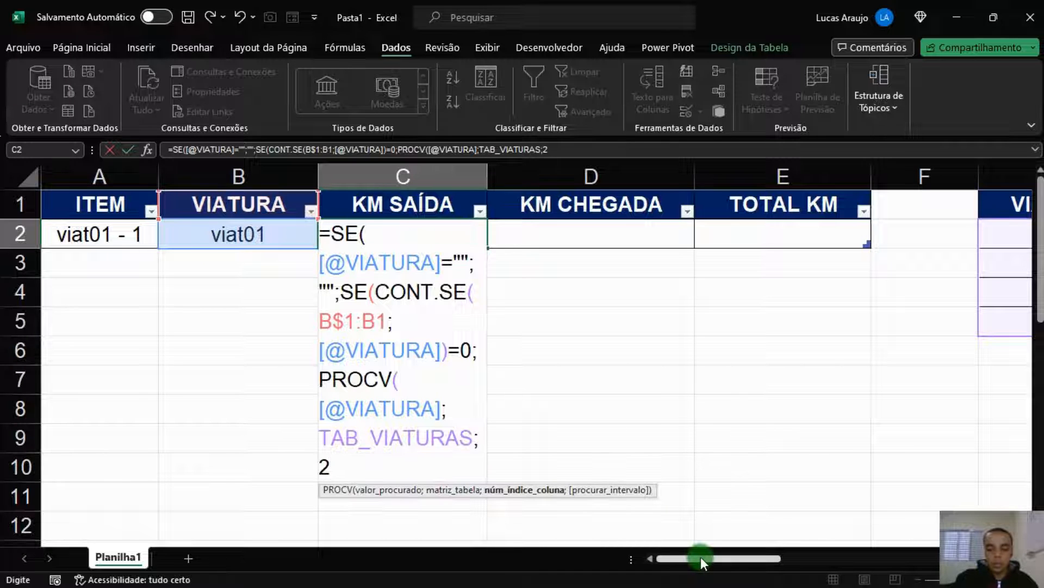
type(";")
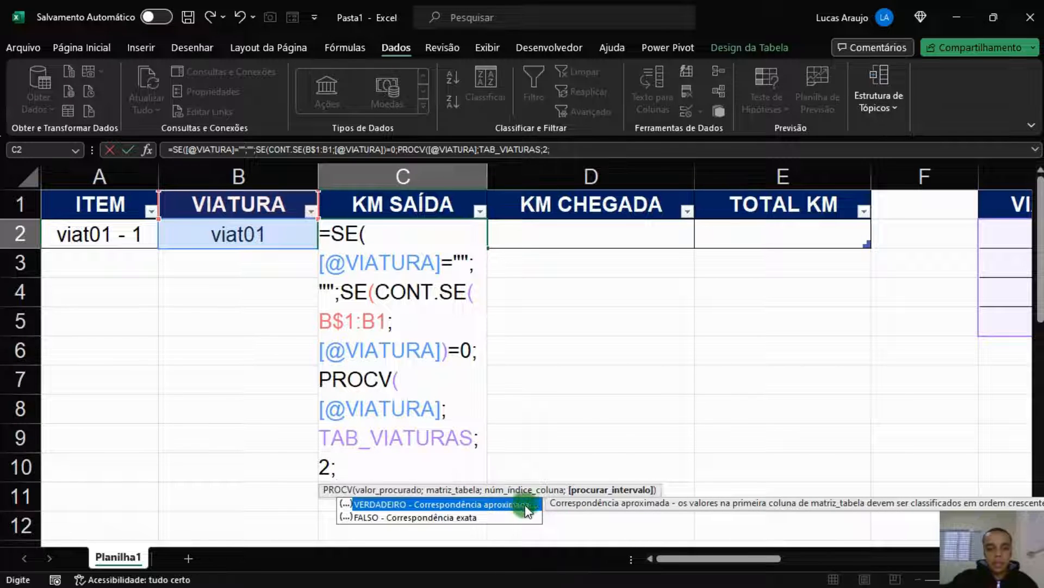
type("0")
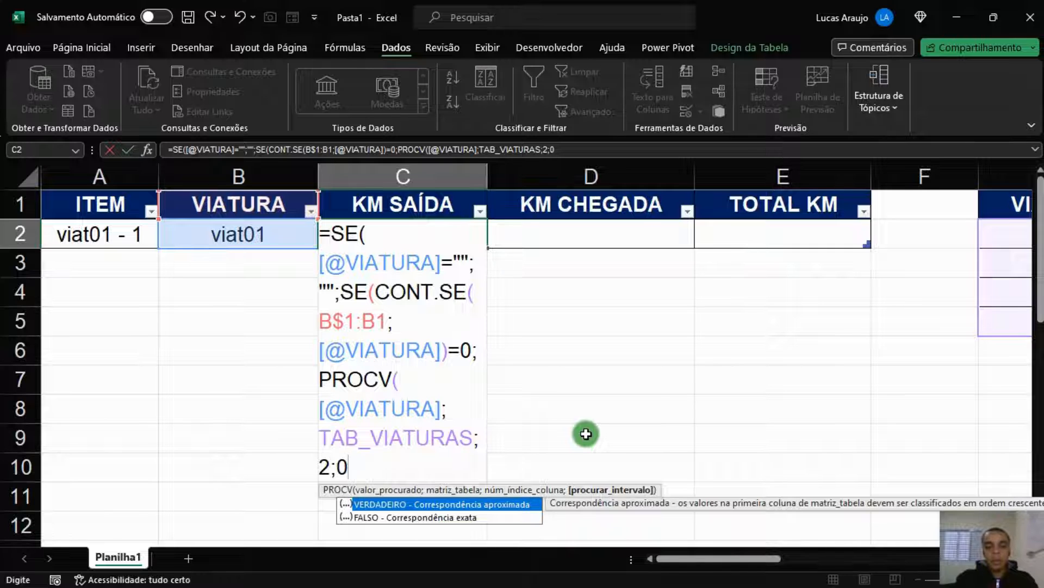
type(")")
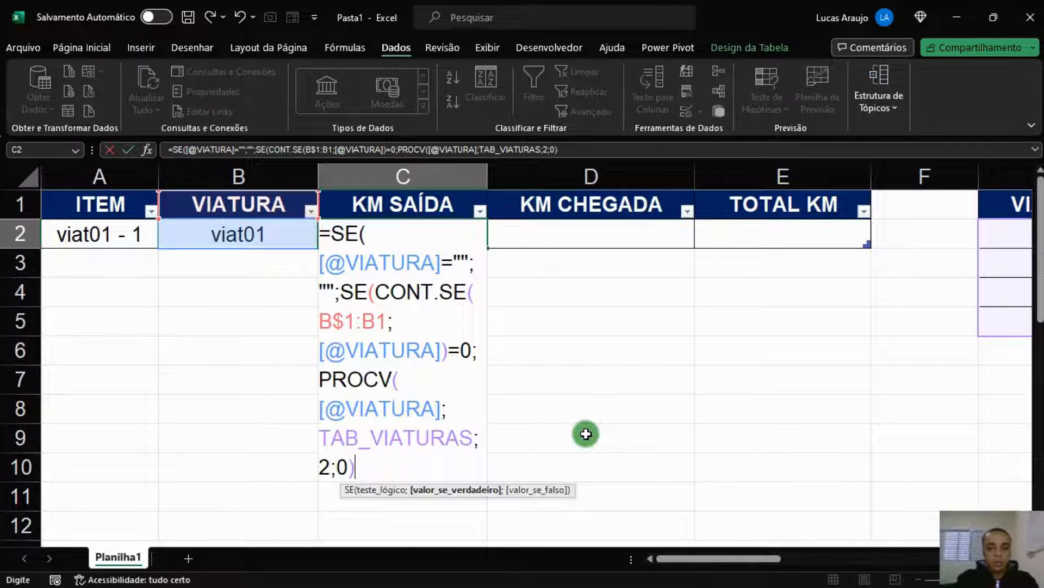
type(")")
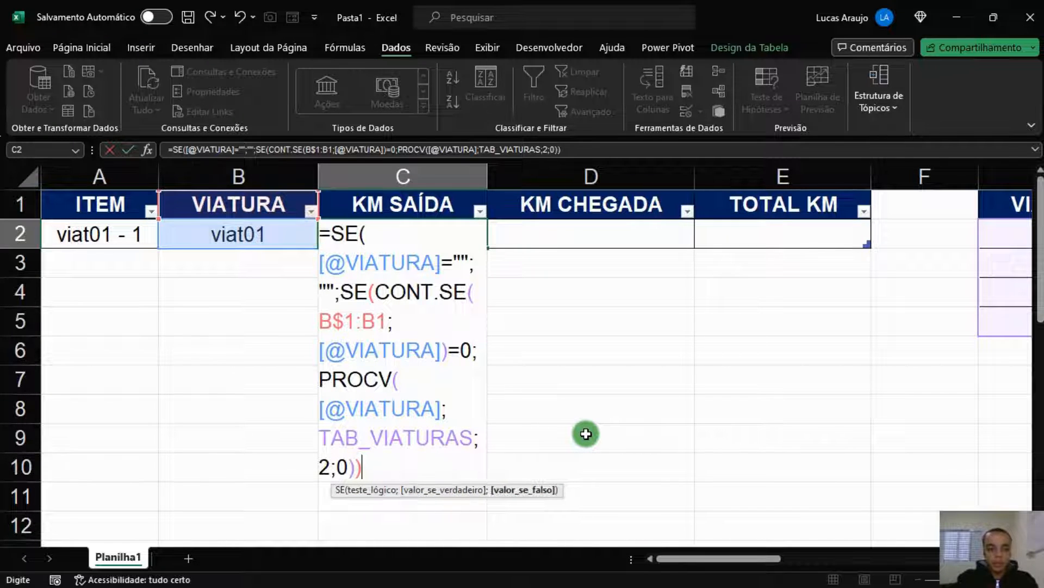
type(")")
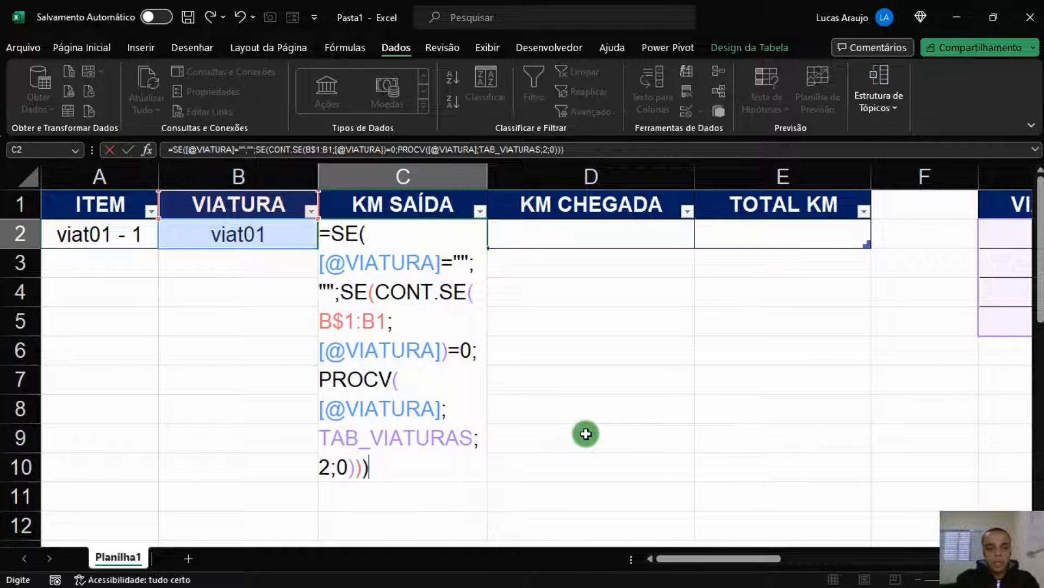
key("Return")
Switch B2's vehicle to viat03, then viat04, and check C2 shows 2589
key("Up")
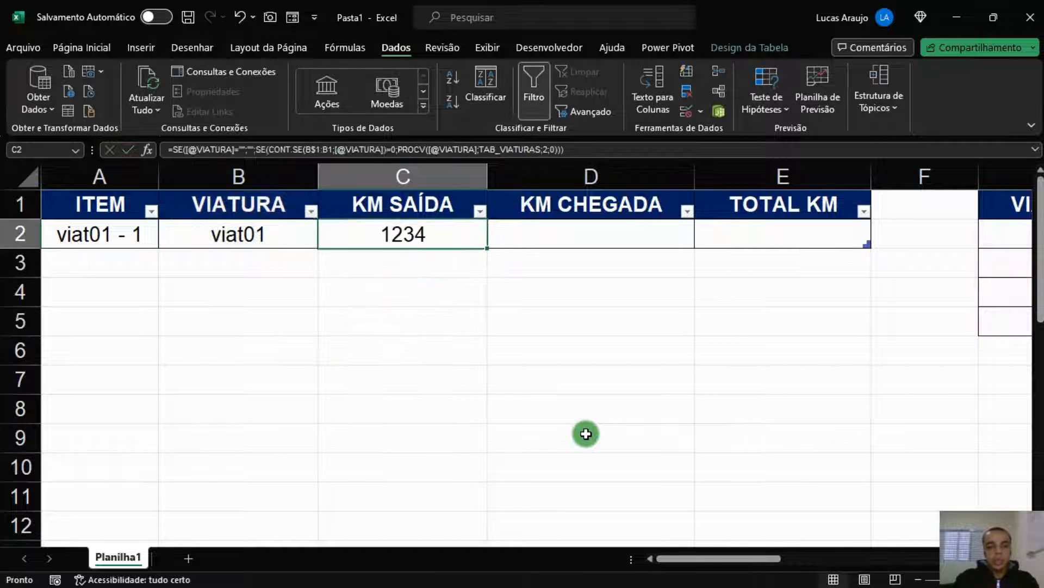
key("Left")
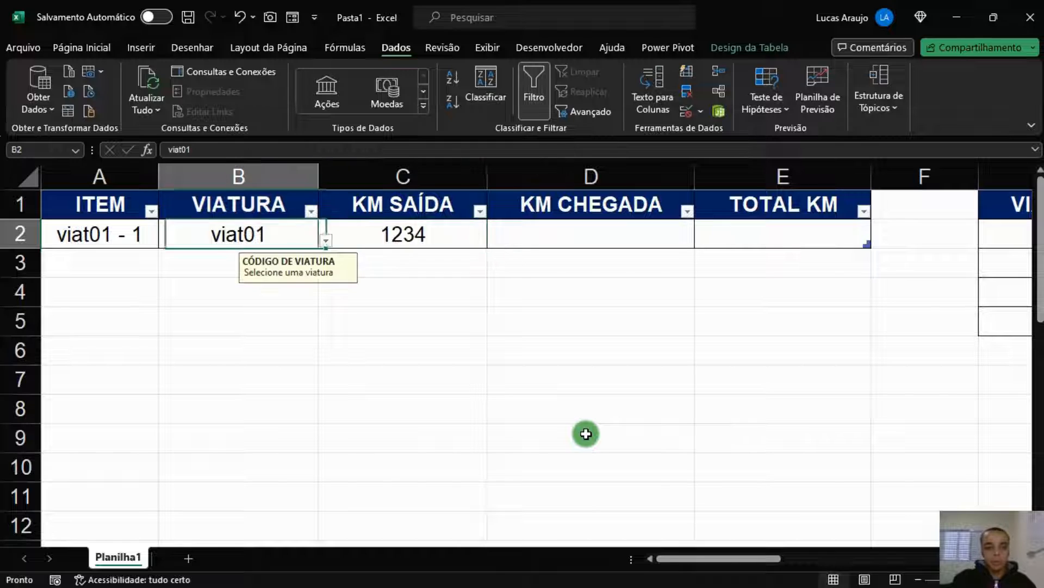
left_click(327, 242)
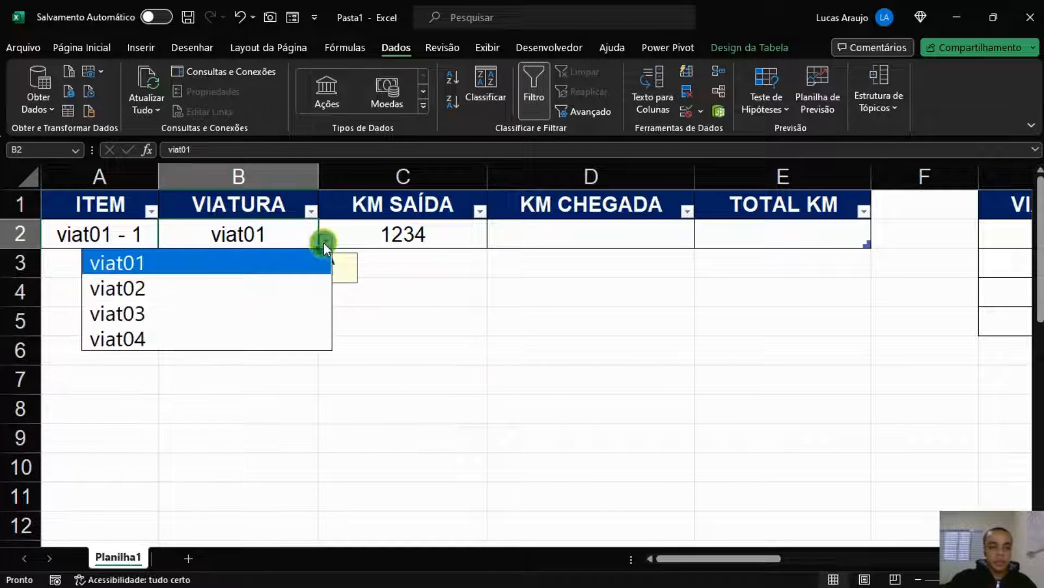
left_click(216, 306)
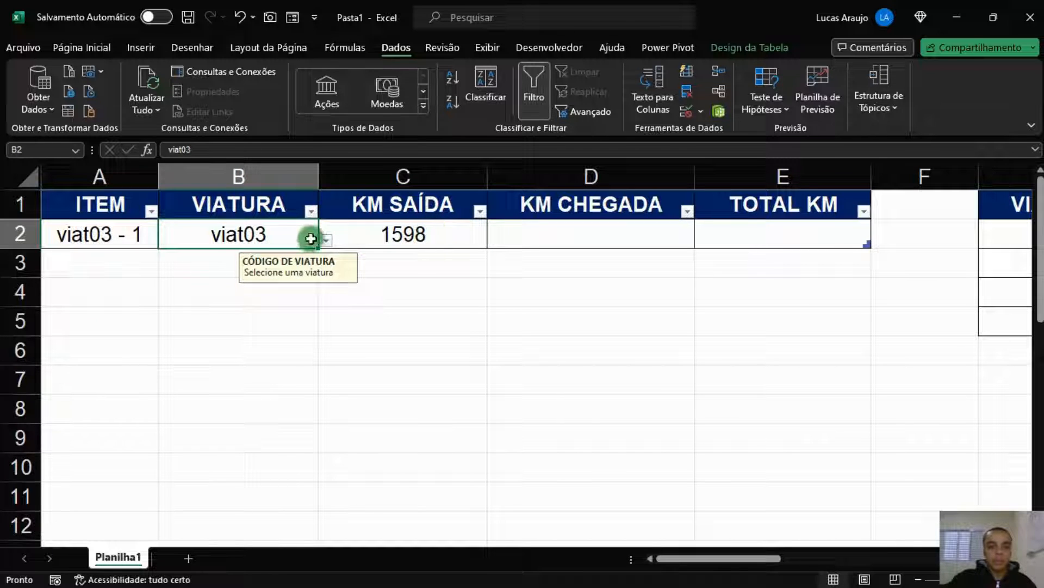
left_click(326, 242)
left_click(188, 333)
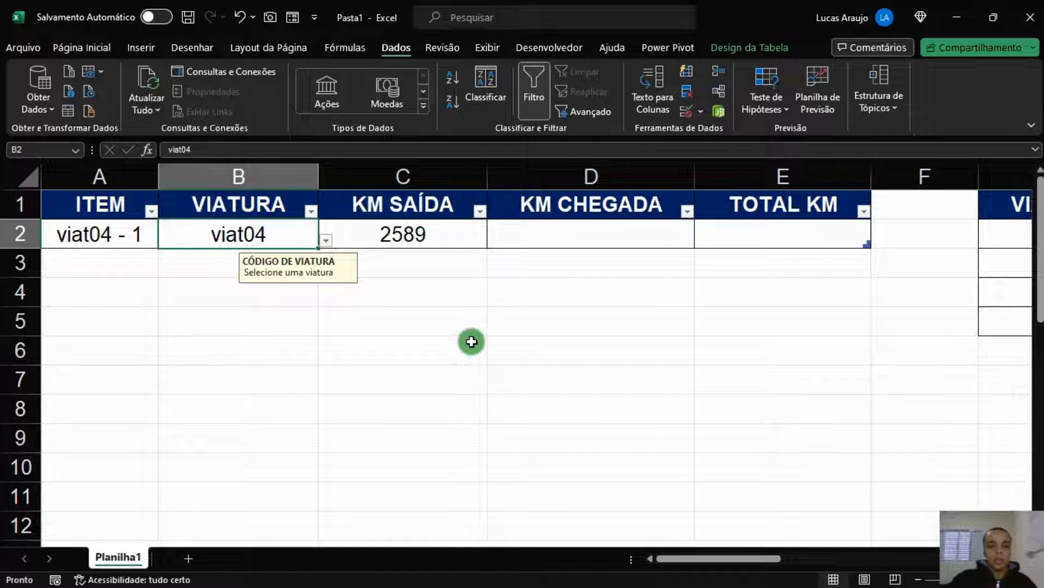
left_click(443, 246)
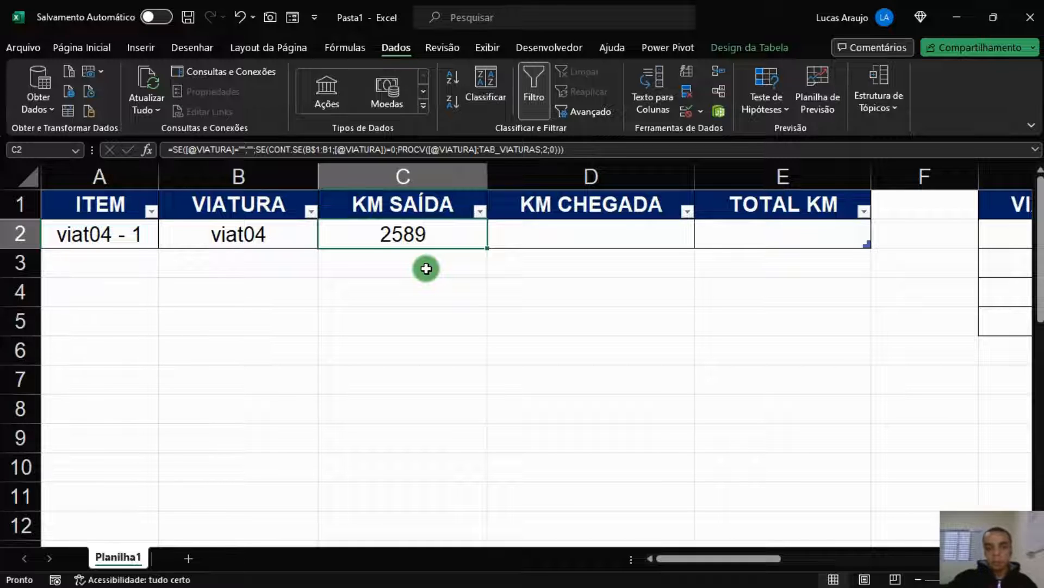
left_click(537, 233)
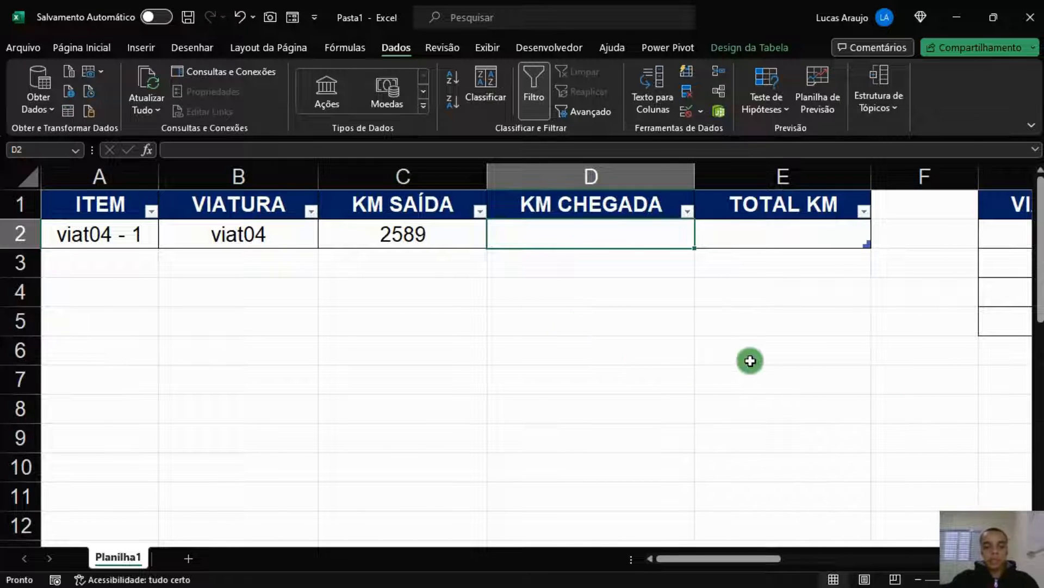
Clear the leftover 'viat01 - 1' test text from cell G14
scroll(750, 352, "down", 1)
scroll(749, 352, "down", 1)
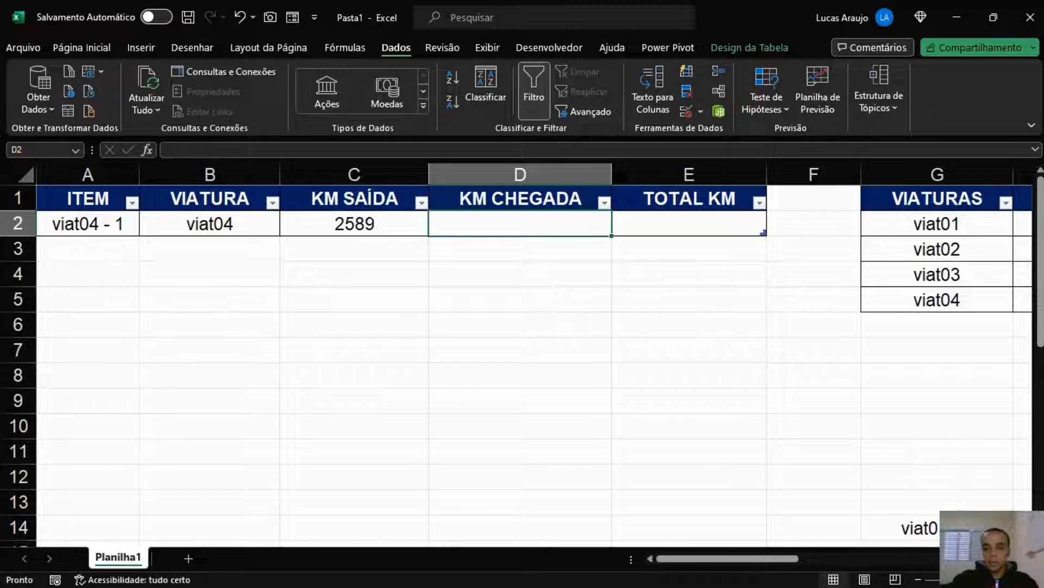
left_click_drag(942, 525, 850, 461)
scroll(851, 461, "down", 1)
left_click(804, 483)
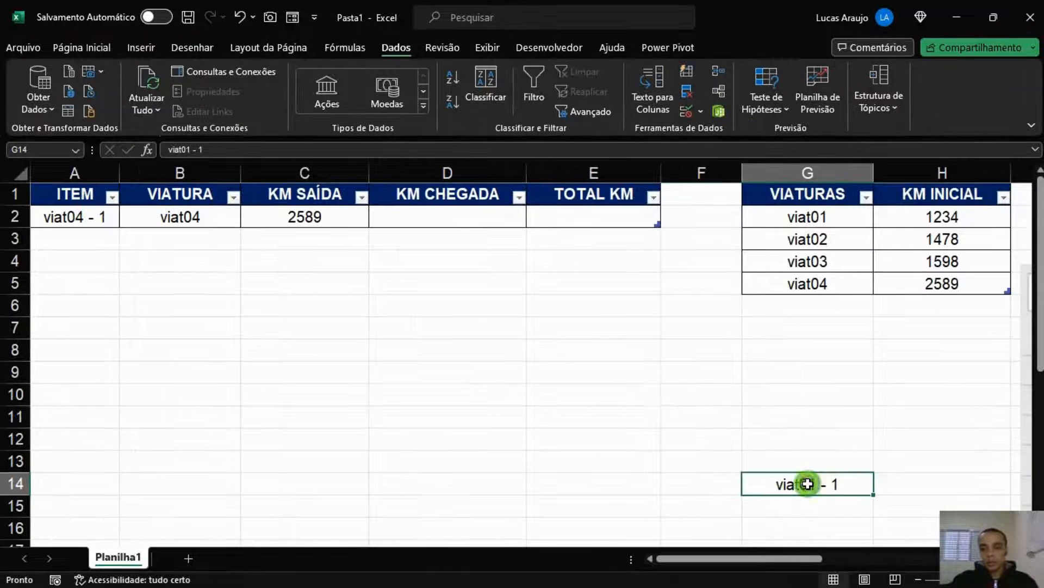
key("Delete")
Paste the example table picture and place it on the sheet's right side
left_click(752, 353)
scroll(751, 378, "down", 2)
key("ctrl+v")
left_click_drag(707, 390, 93, 328)
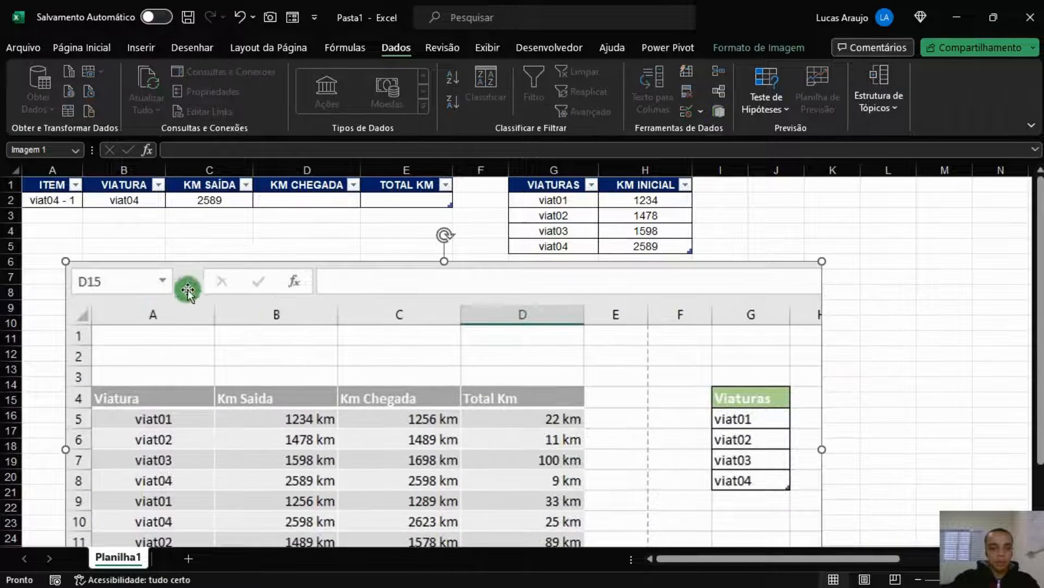
left_click(300, 201)
left_click_drag(321, 281, 748, 195)
Enter 1256 as KM CHEGADA in D2 and set B2's vehicle back to viat01
left_click(338, 206)
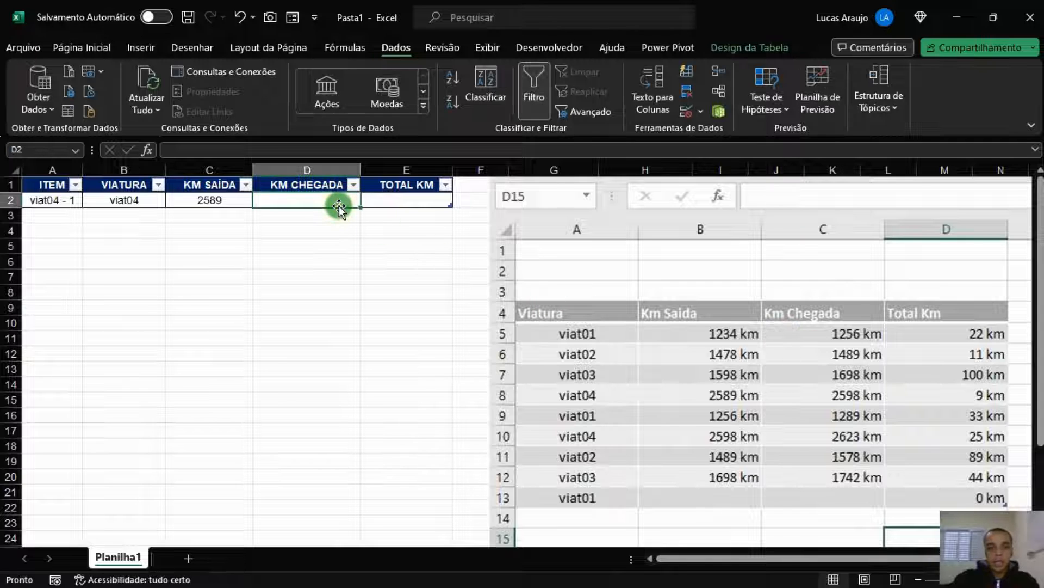
type("1256")
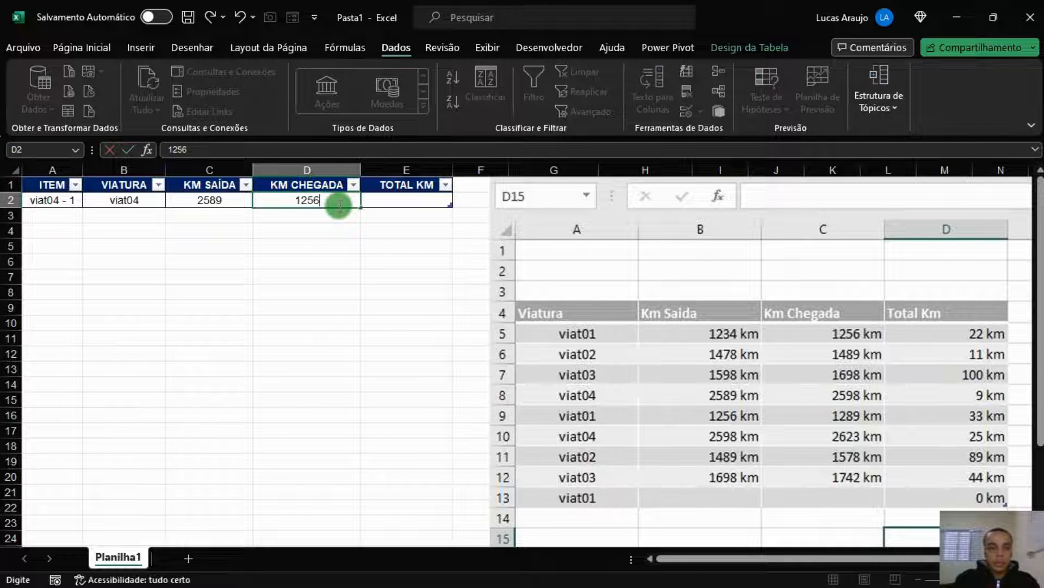
key("Tab")
left_click(339, 206)
left_click(130, 207)
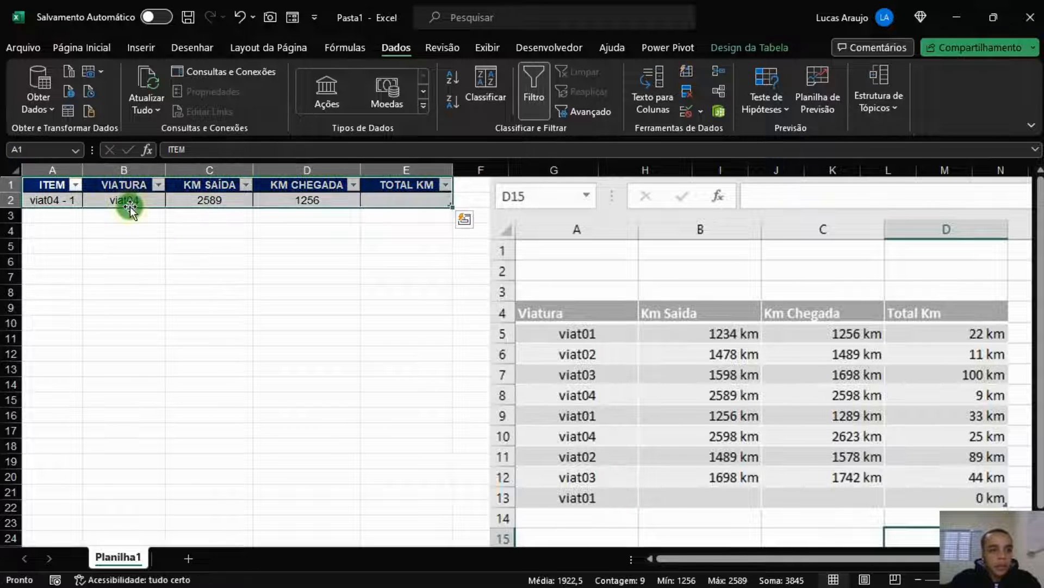
left_click(131, 206)
left_click(172, 200)
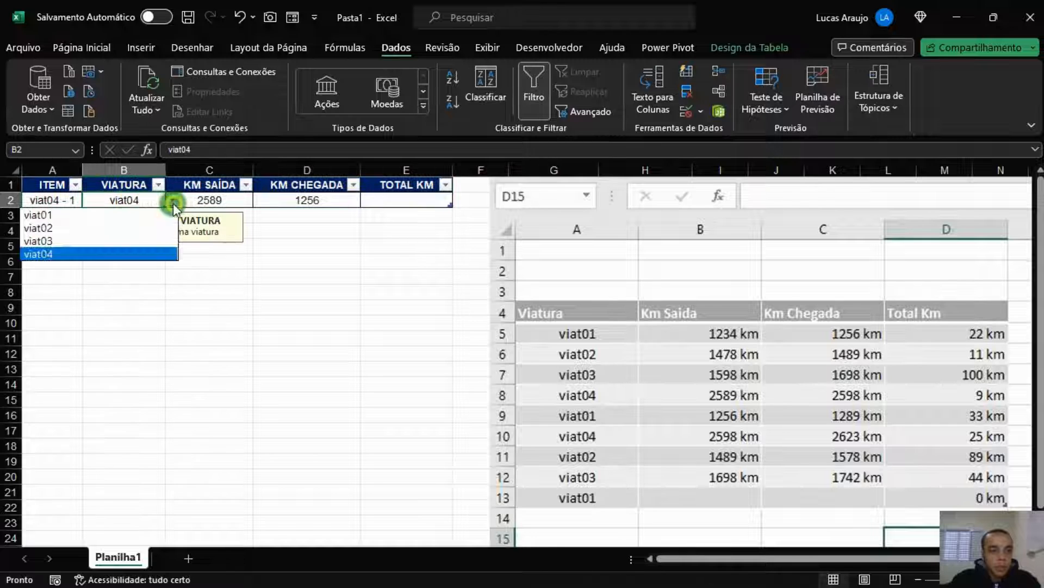
left_click(116, 218)
left_click(410, 202)
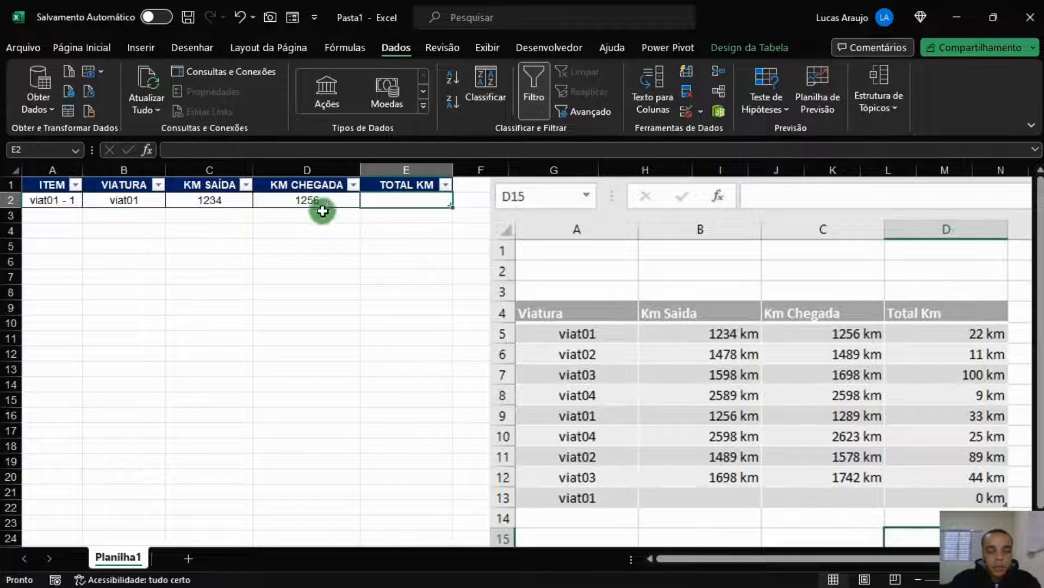
left_click(297, 201)
left_click(433, 207)
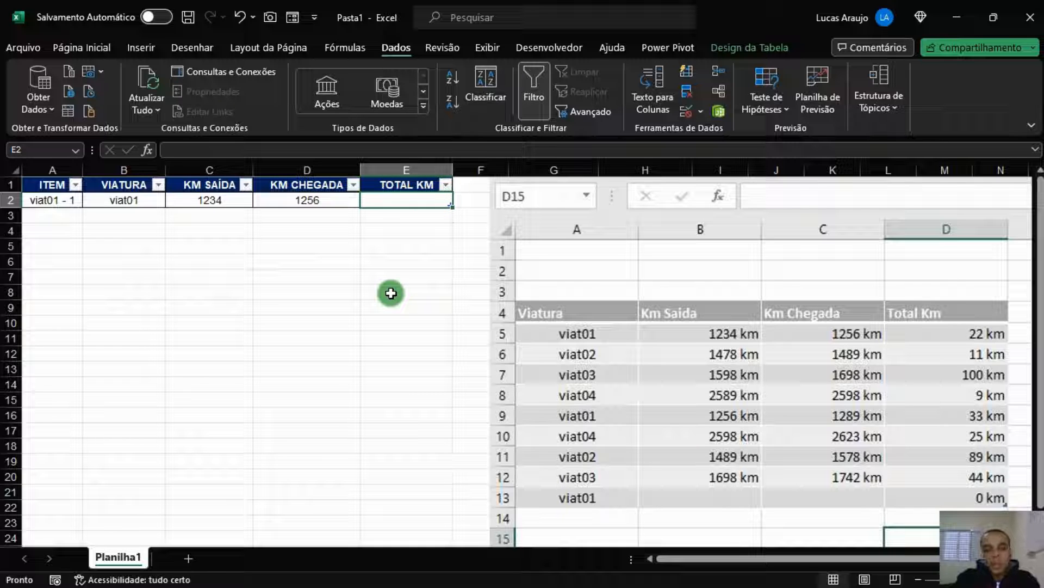
Enter =SE([@[KM CHEGADA]]="";"";[@[KM CHEGADA]]-[@[KM SAÍDA]]) in E2, giving 22
type("=SE(")
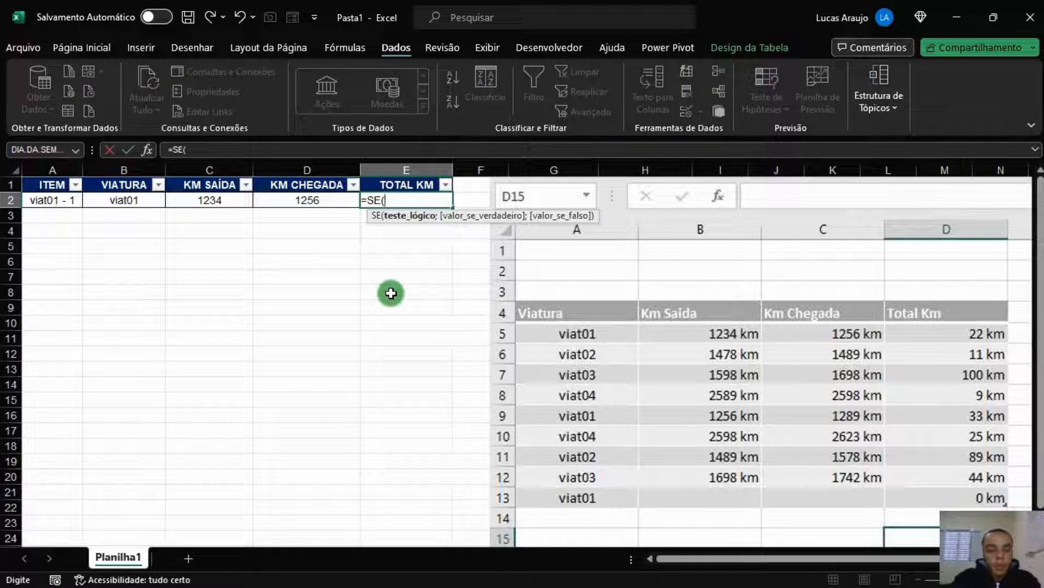
key("Left")
type("=\"\";\"\";")
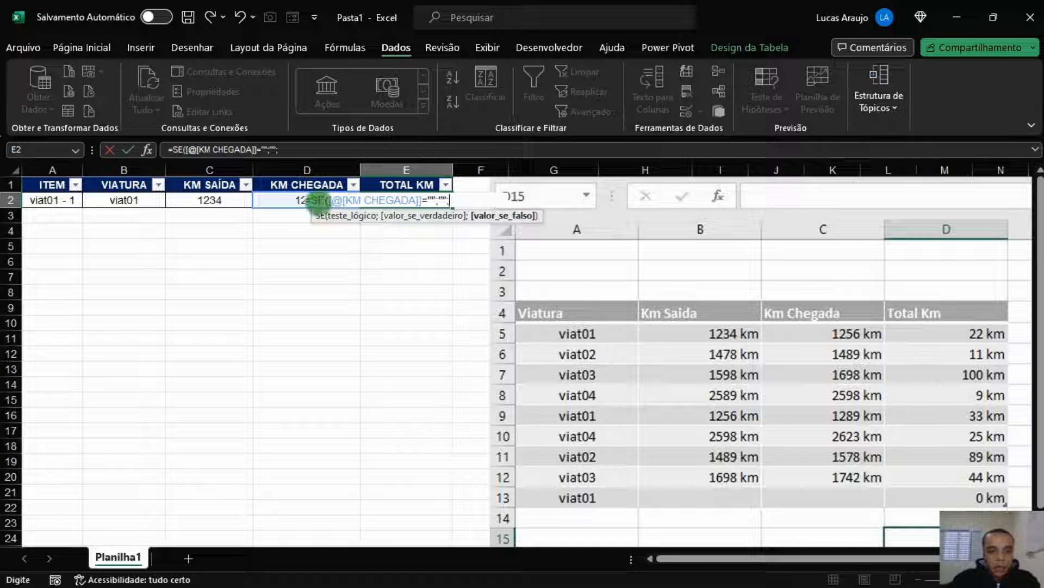
left_click(268, 200)
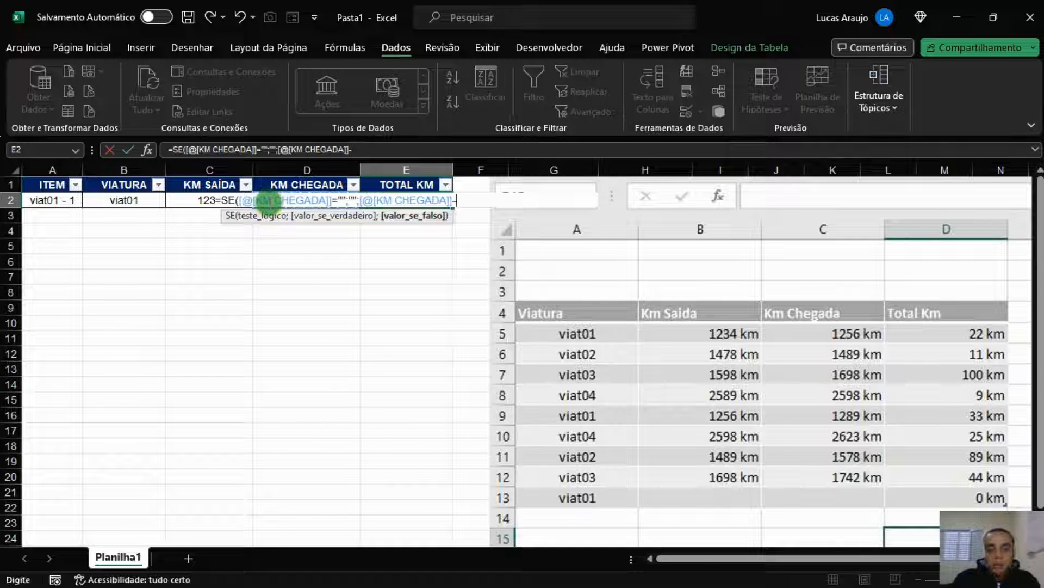
left_click(171, 202)
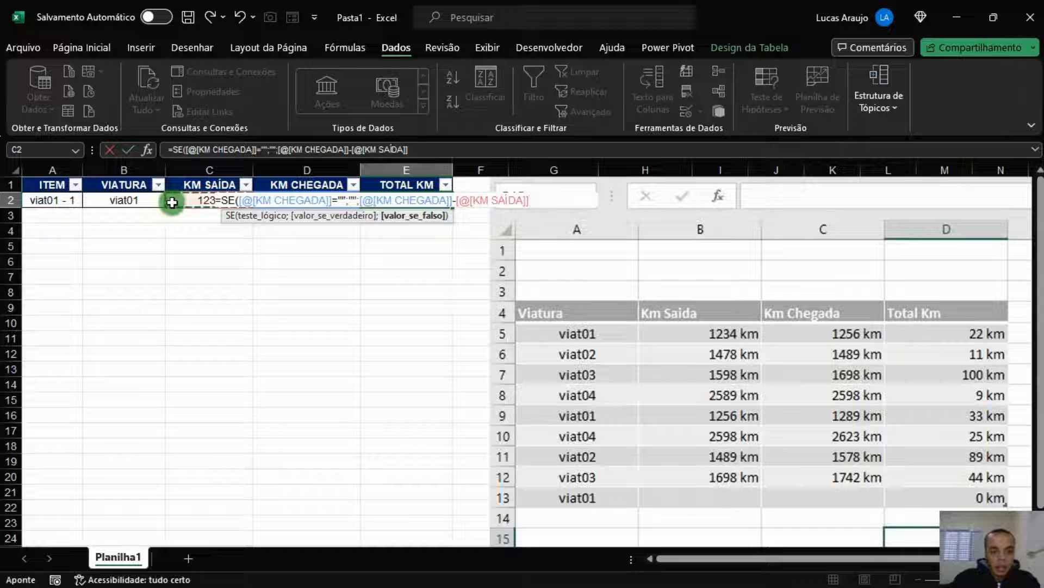
type(")")
key("Return")
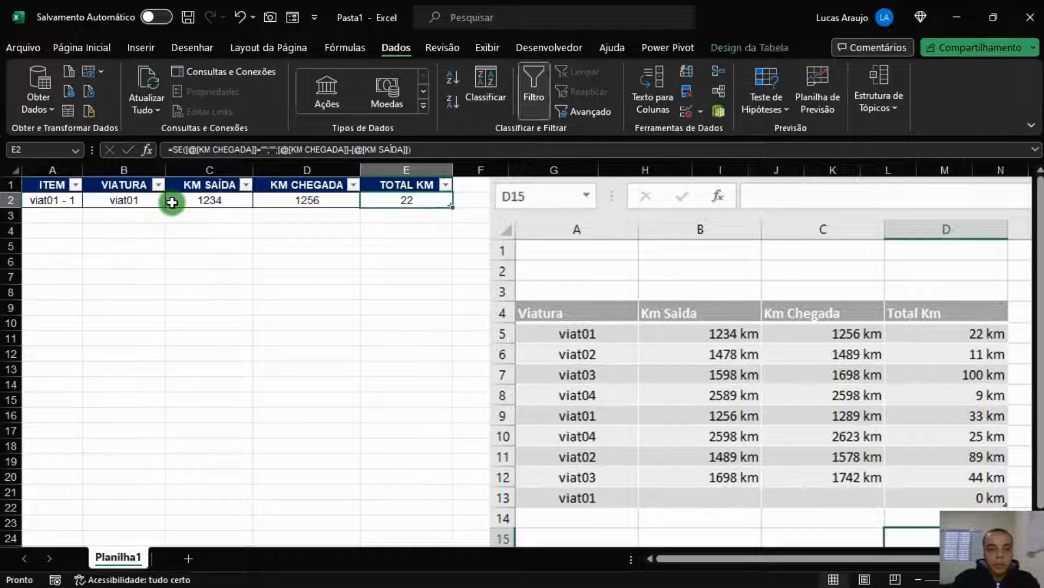
left_click(230, 291)
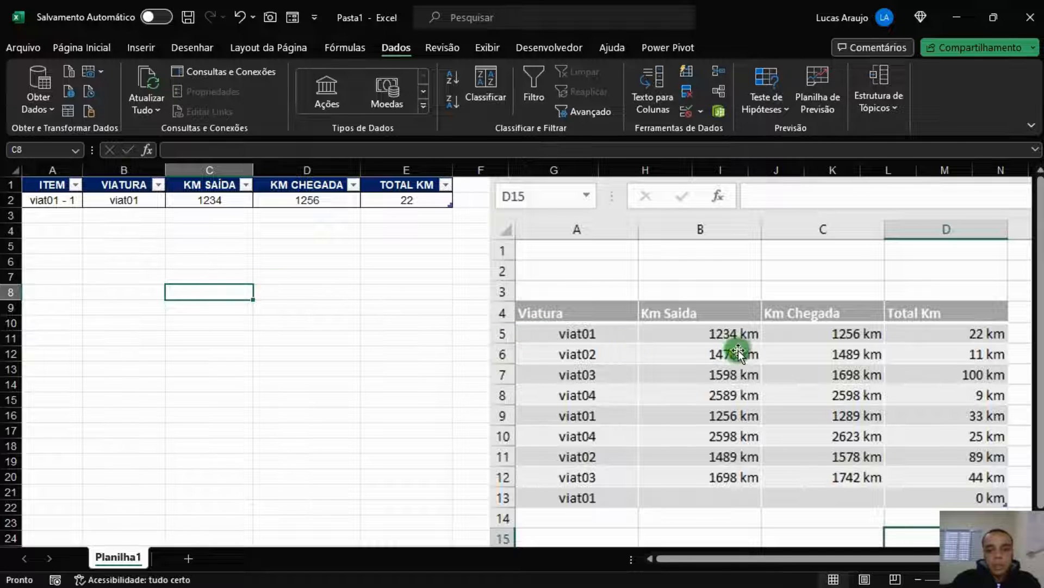
Nudge the example picture and add a new row 3 to the log table
left_click_drag(738, 333, 740, 333)
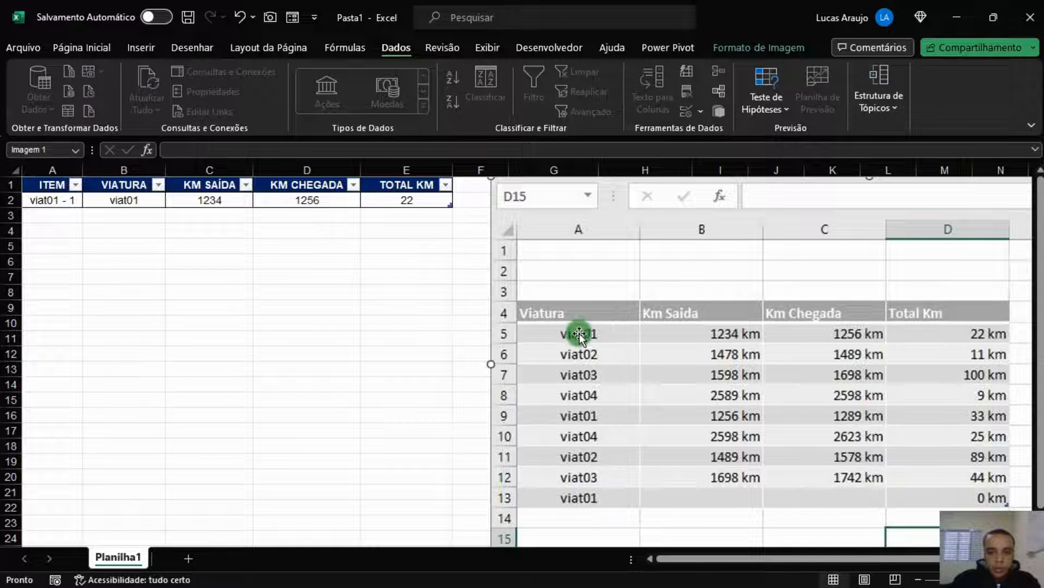
left_click(66, 215)
left_click(395, 199)
key("Tab")
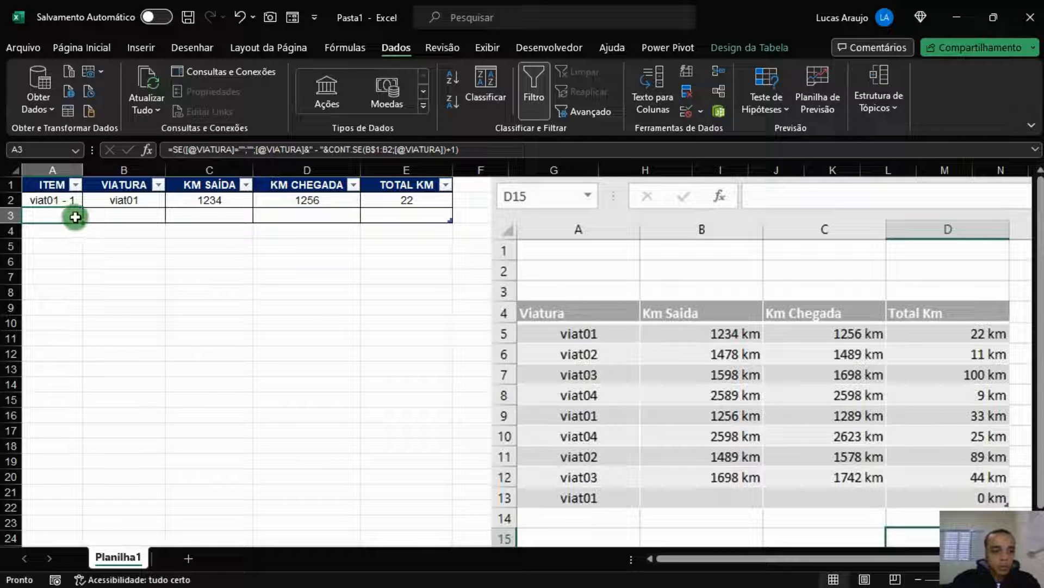
Set row 3 to viat02 with KM CHEGADA 1489, giving TOTAL KM 11
left_click(94, 216)
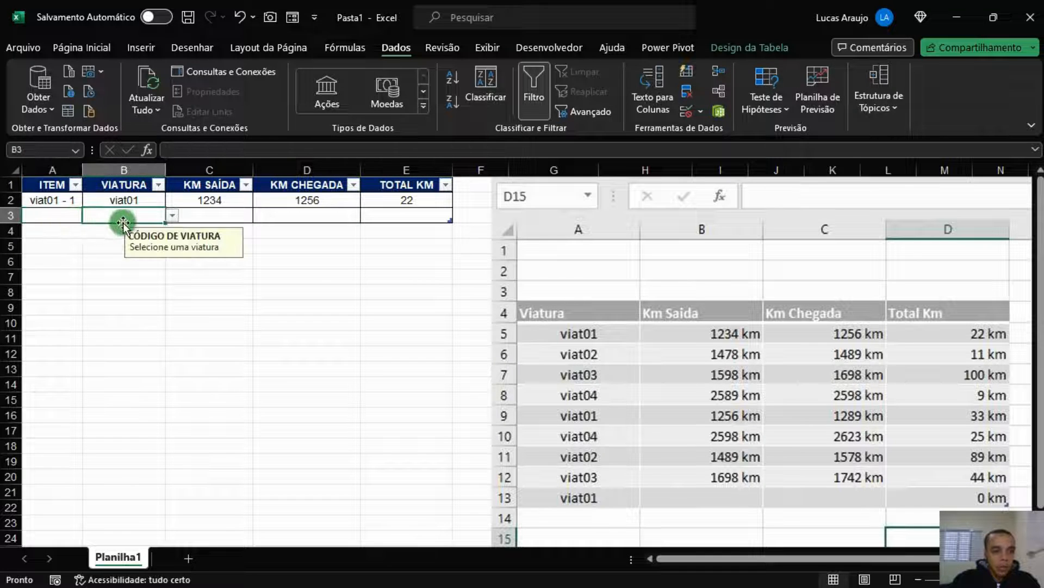
left_click(173, 215)
left_click(63, 241)
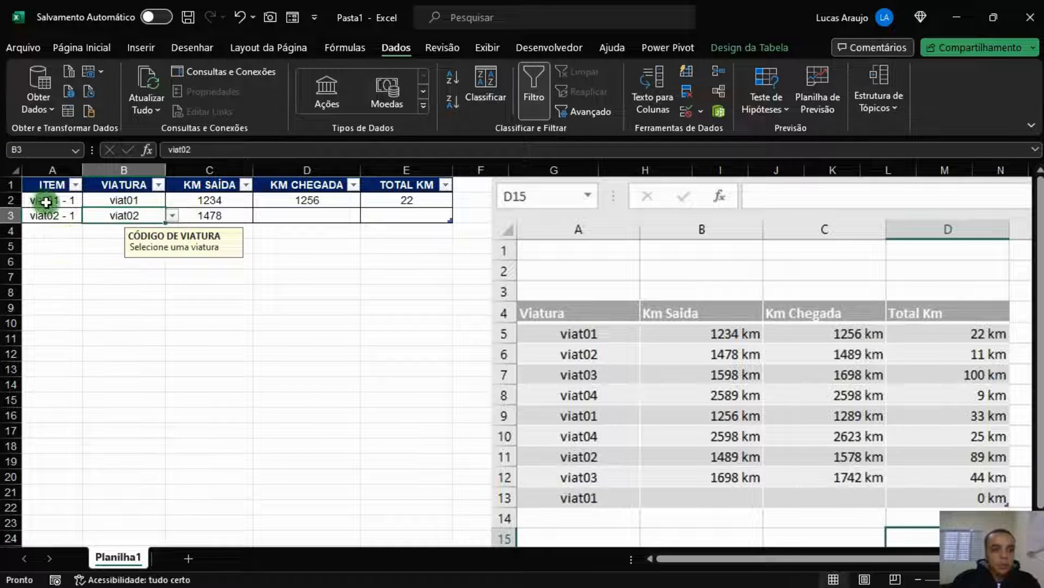
left_click(218, 218)
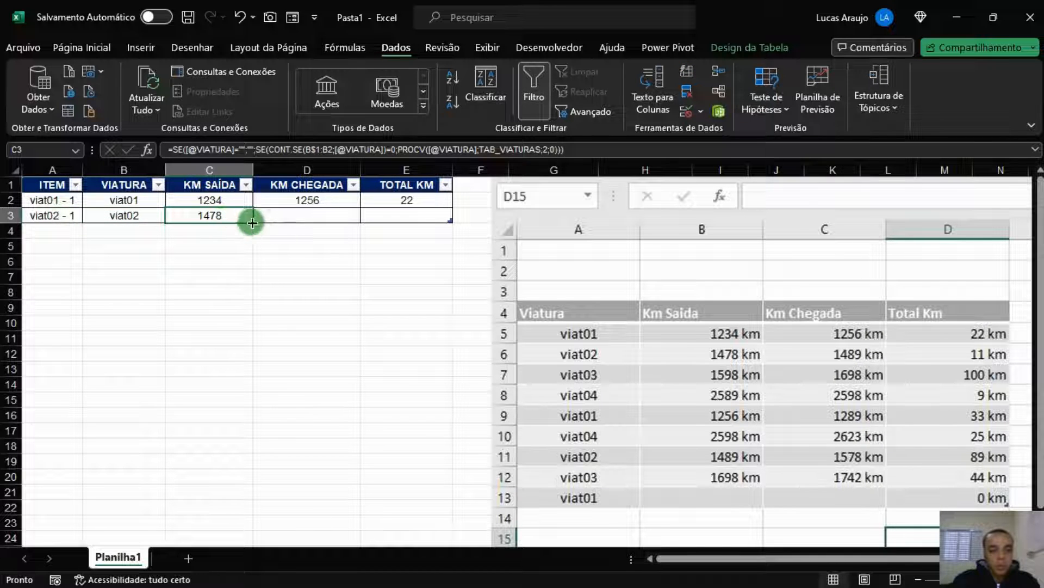
left_click(272, 216)
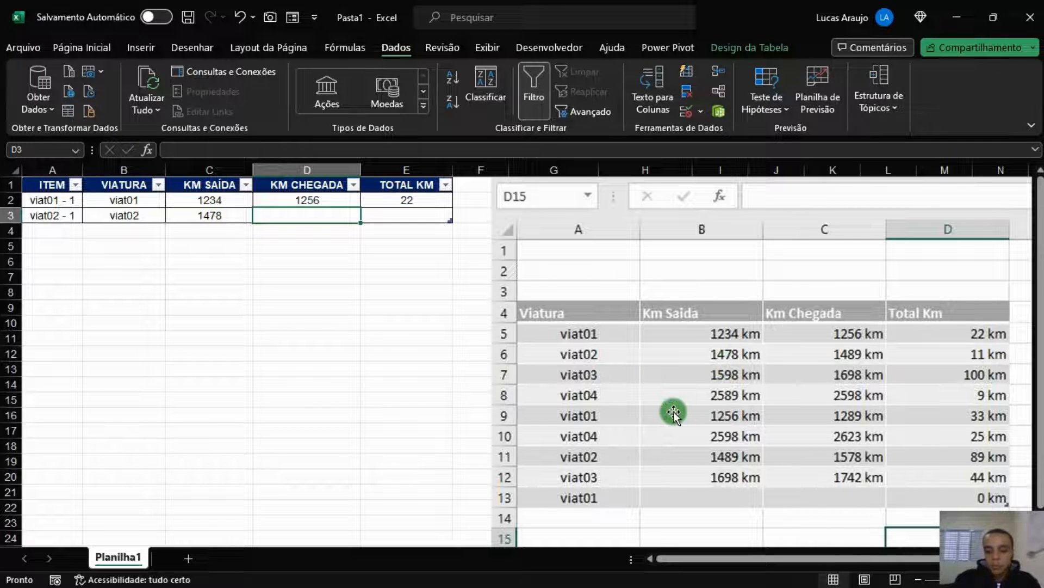
type("1489")
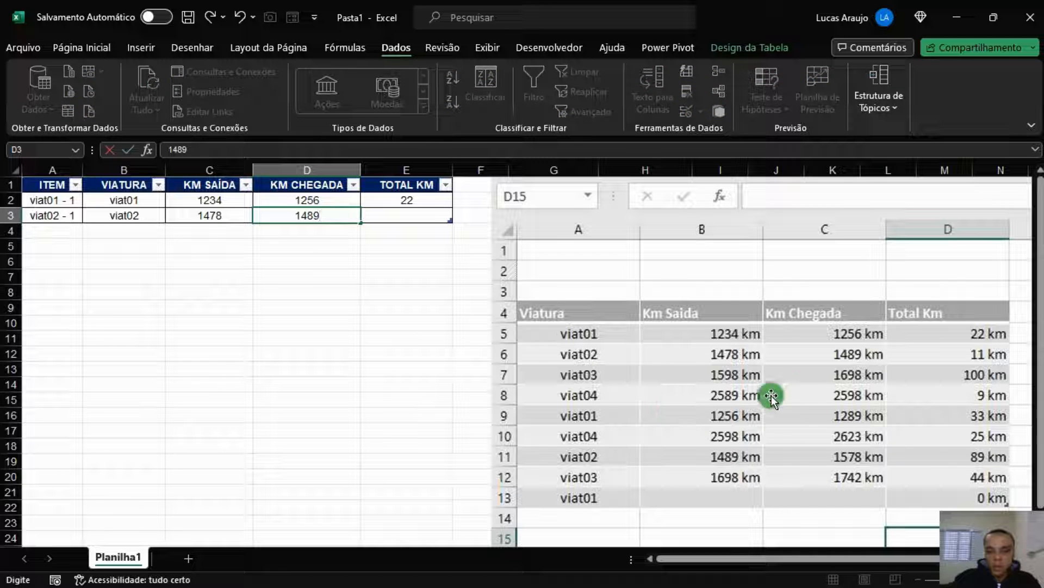
key("Tab")
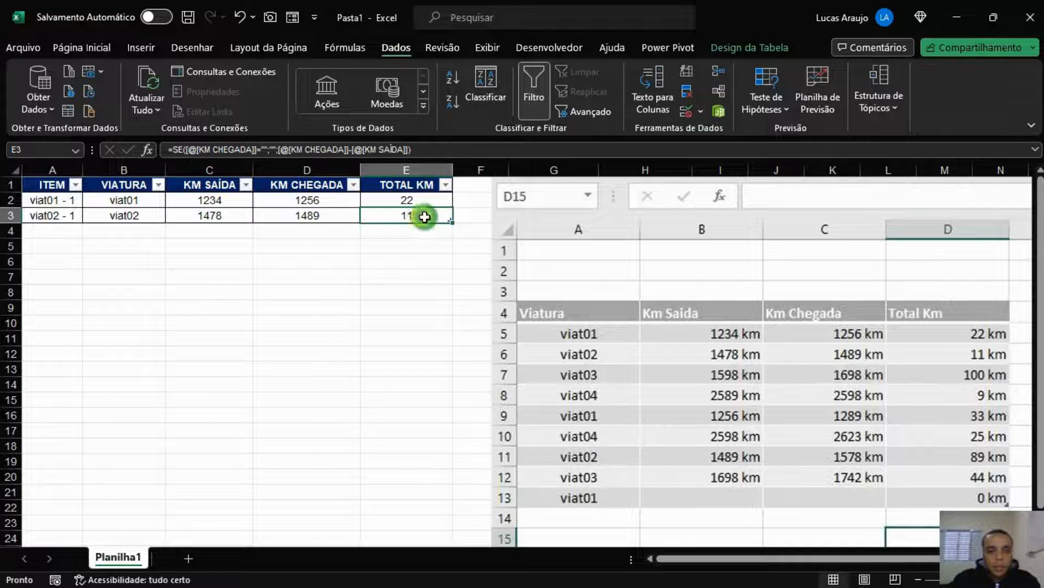
left_click(378, 248)
left_click(434, 216)
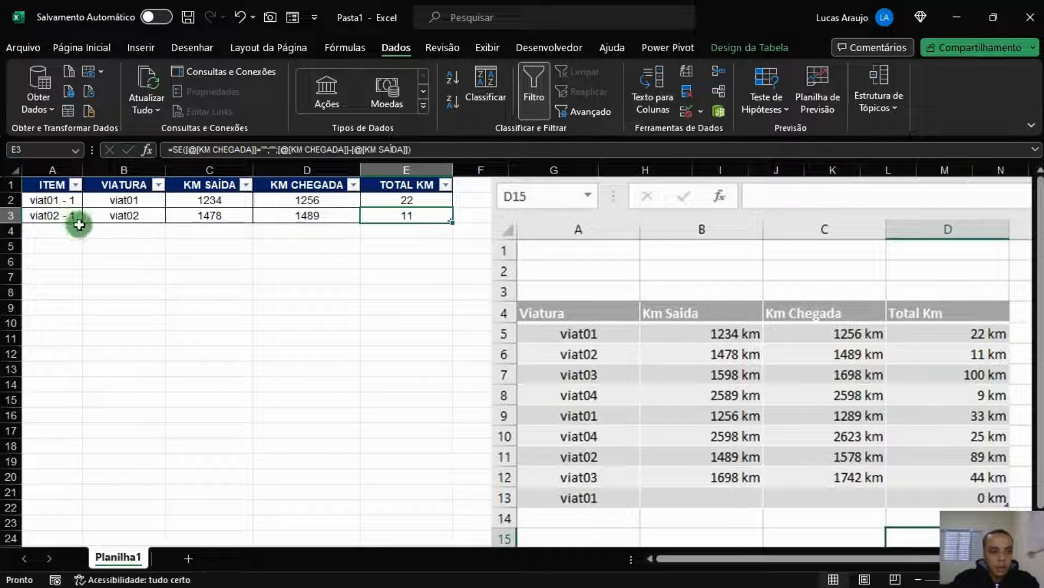
Add row 4 for viat03 with arrival km 1698, totalling 100 km
key("Tab")
key("Tab")
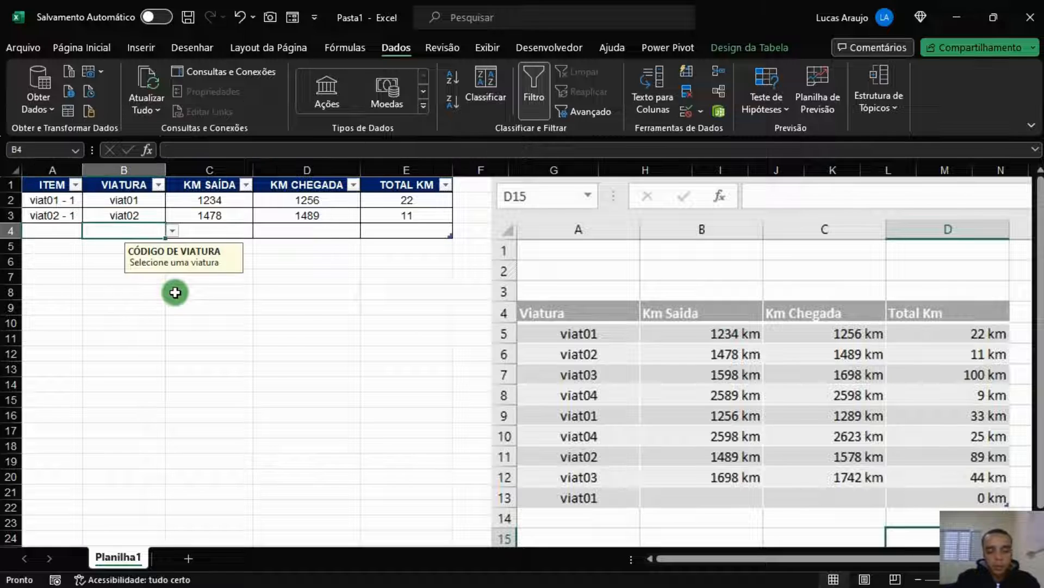
left_click(168, 227)
left_click(152, 231)
left_click(174, 234)
left_click(98, 273)
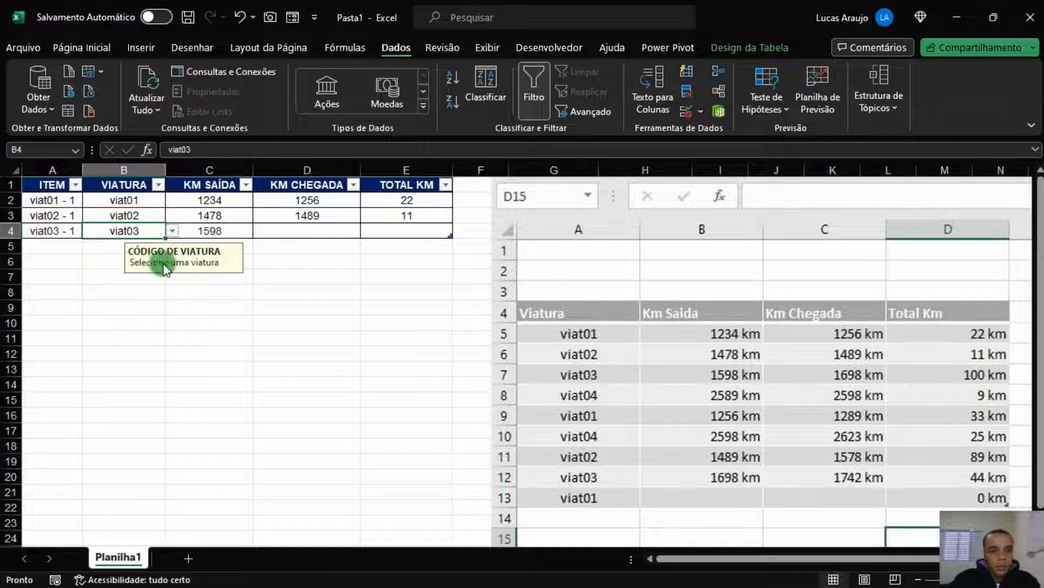
key("Tab")
key("Tab")
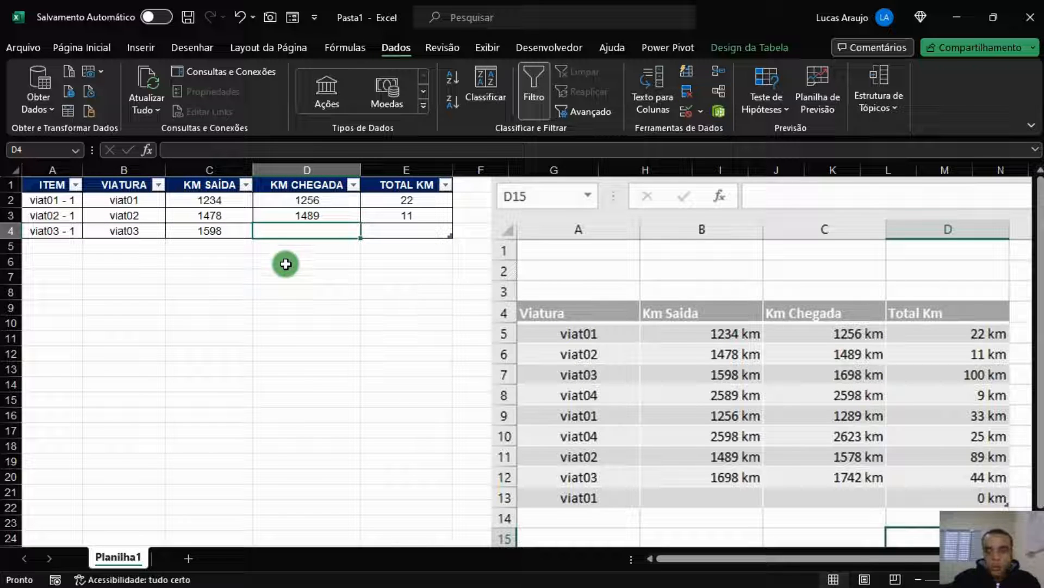
type("1698")
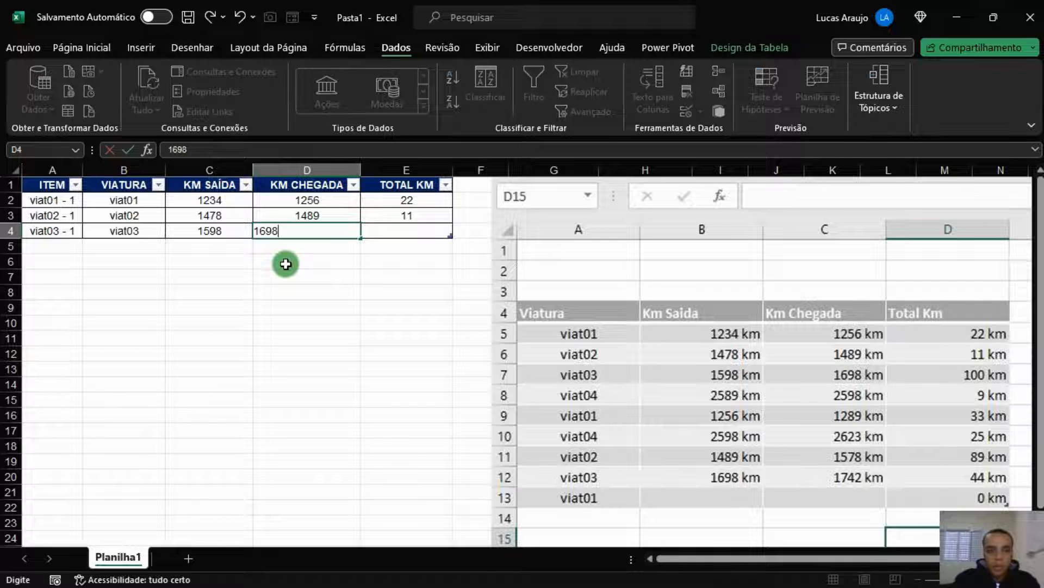
key("Tab")
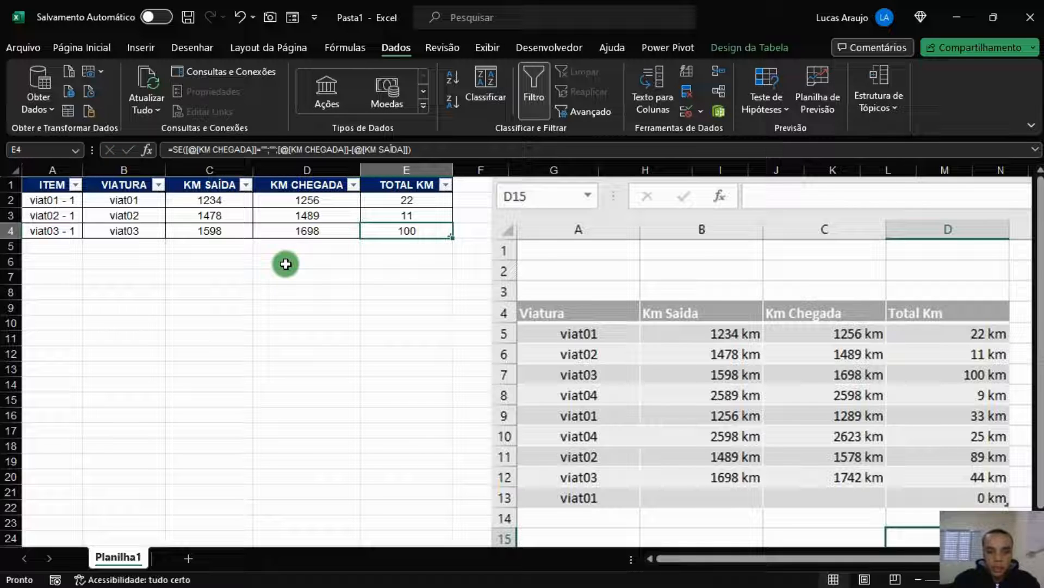
Fill row 5 with viat04 and arrival km 2598, totalling 9 km
key("Return")
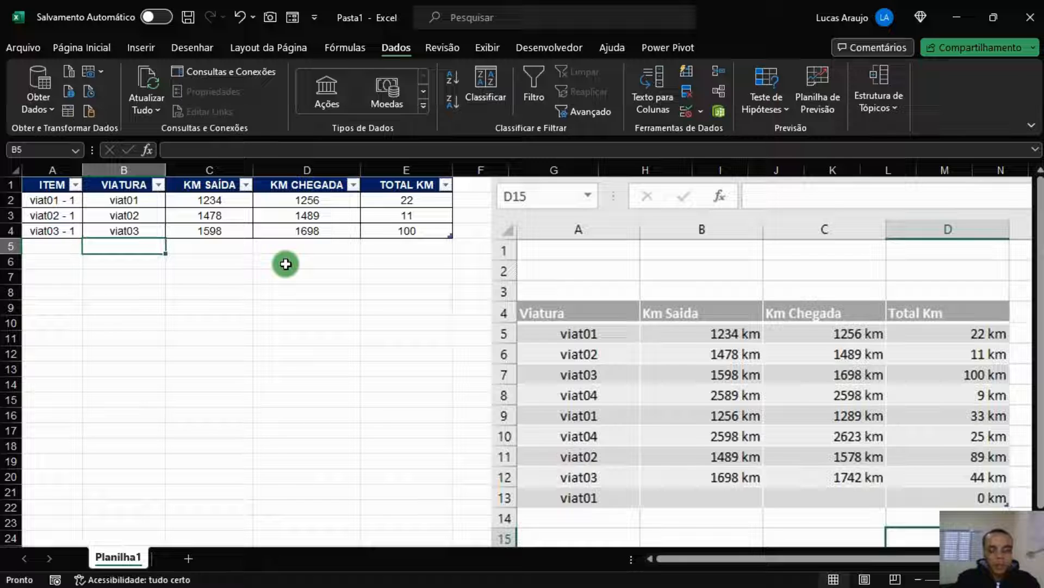
type("VIA")
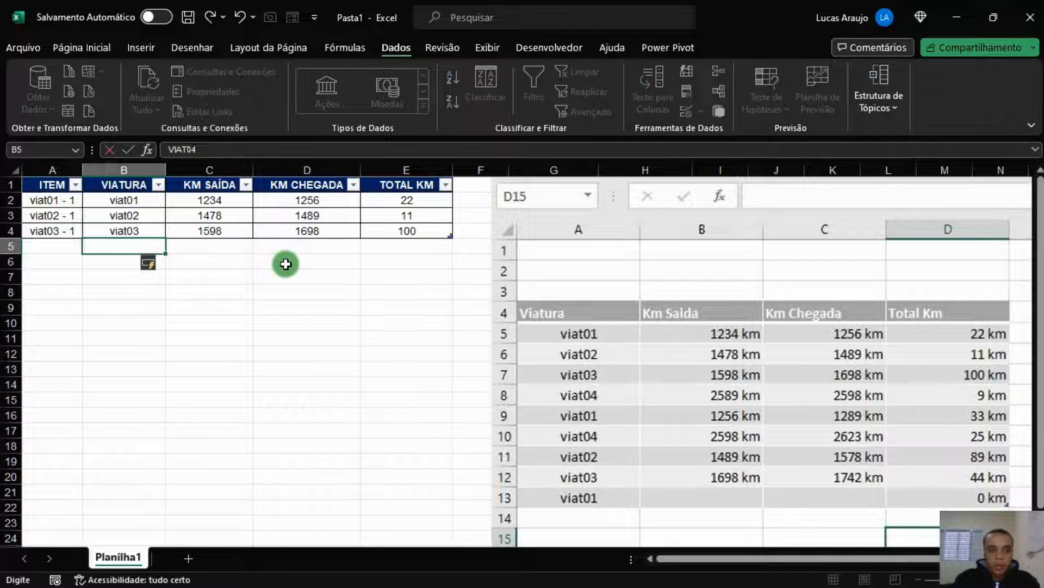
type("T04")
key("ctrl+Return")
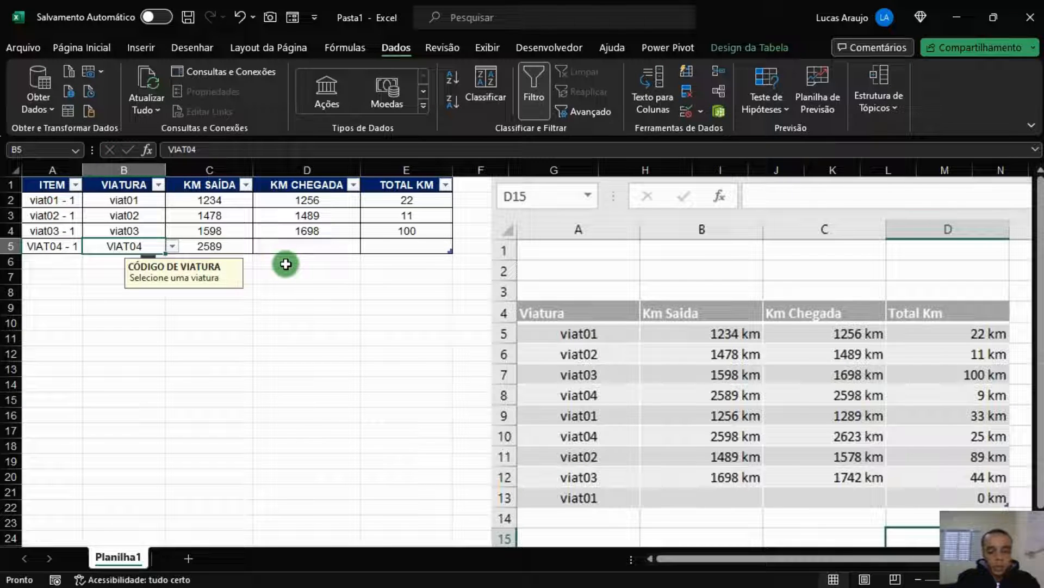
type("viat04")
key("Return")
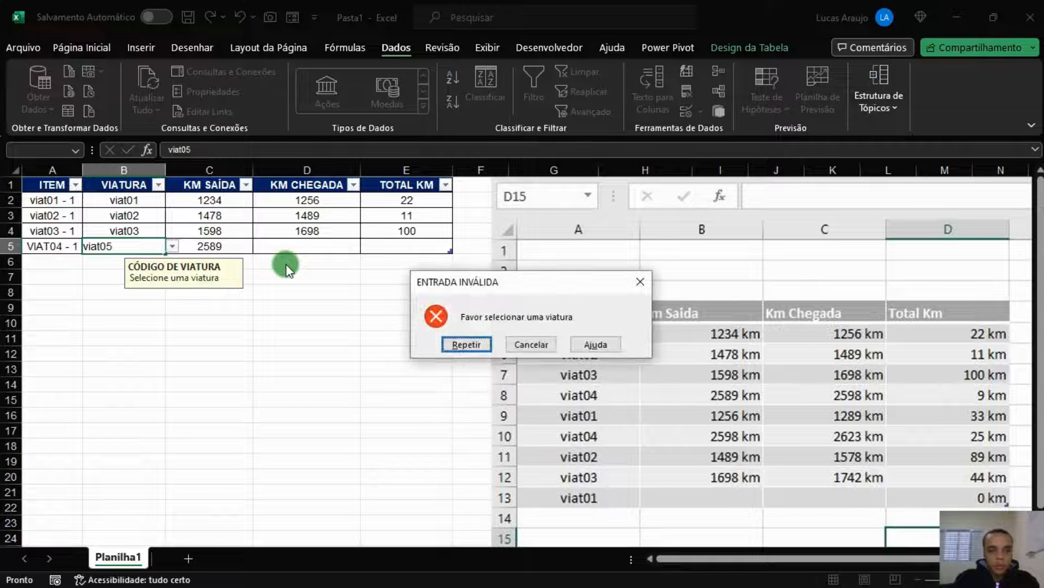
key("Escape")
type("viat04")
key("Tab")
key("Tab")
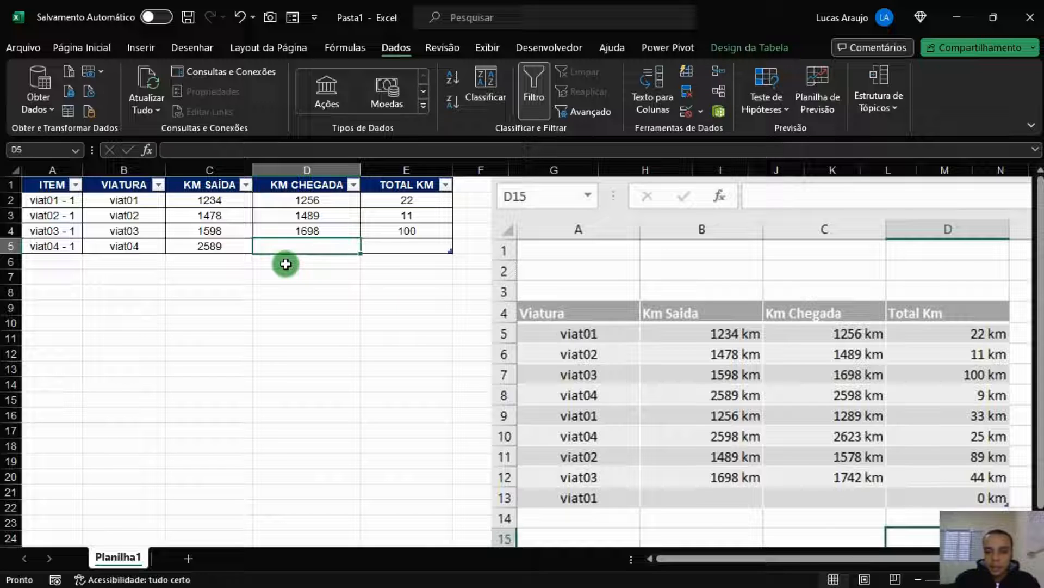
type("2598")
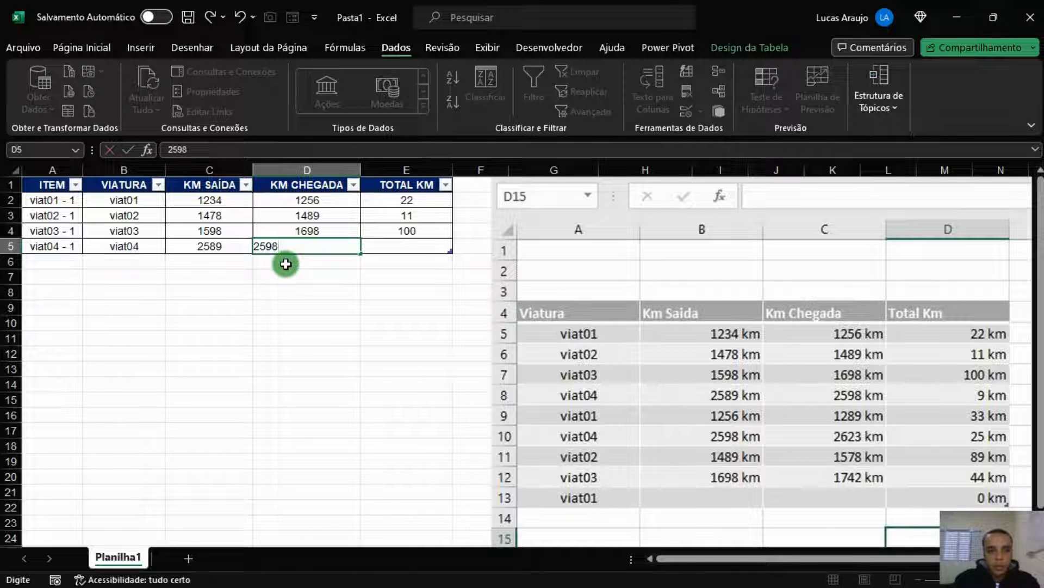
key("Tab")
Add an empty sixth row at the end of the log table
key("Return")
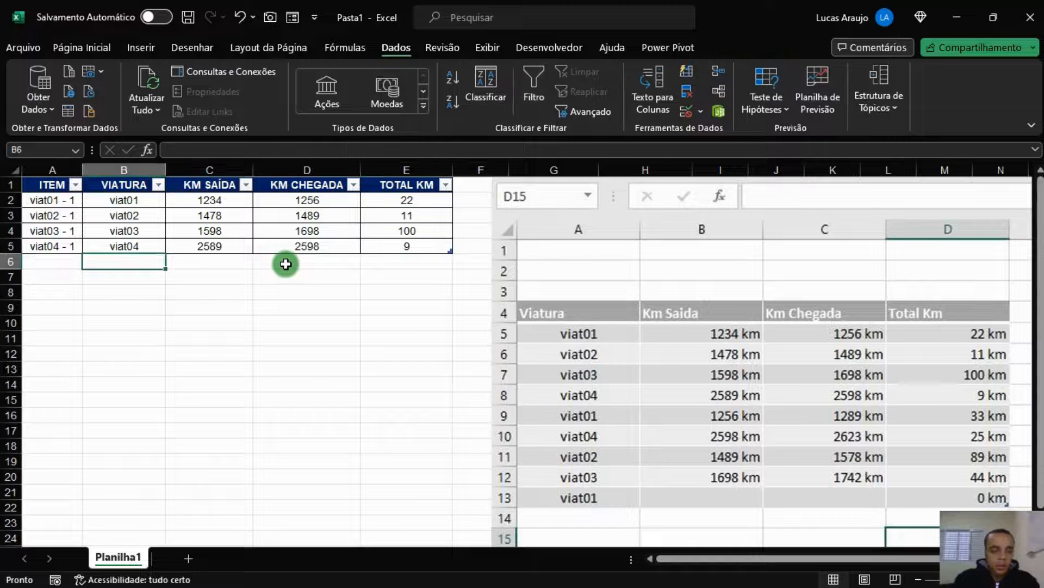
key("Up")
key("Right")
key("Right")
key("Right")
key("Right")
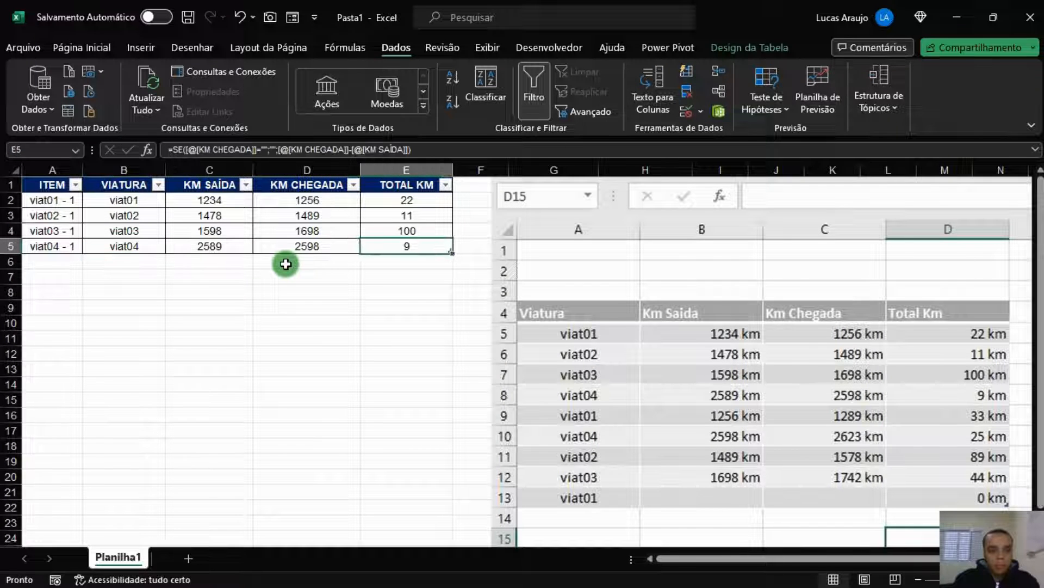
key("Left")
key("Tab")
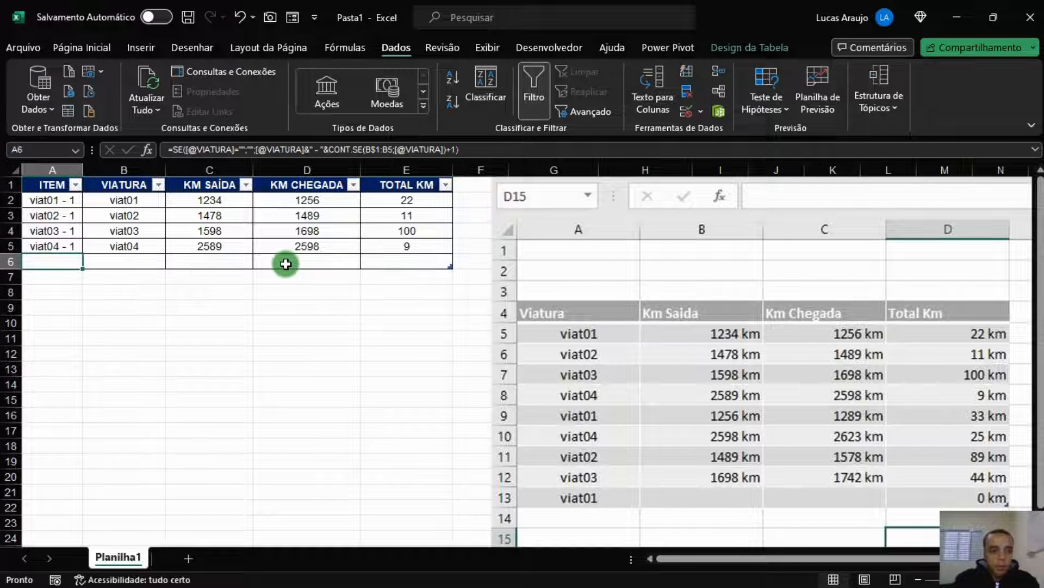
Enter viat01 in row 6, numbered viat01 - 2, and inspect C6's FALSO KM SAÍDA
key("Tab")
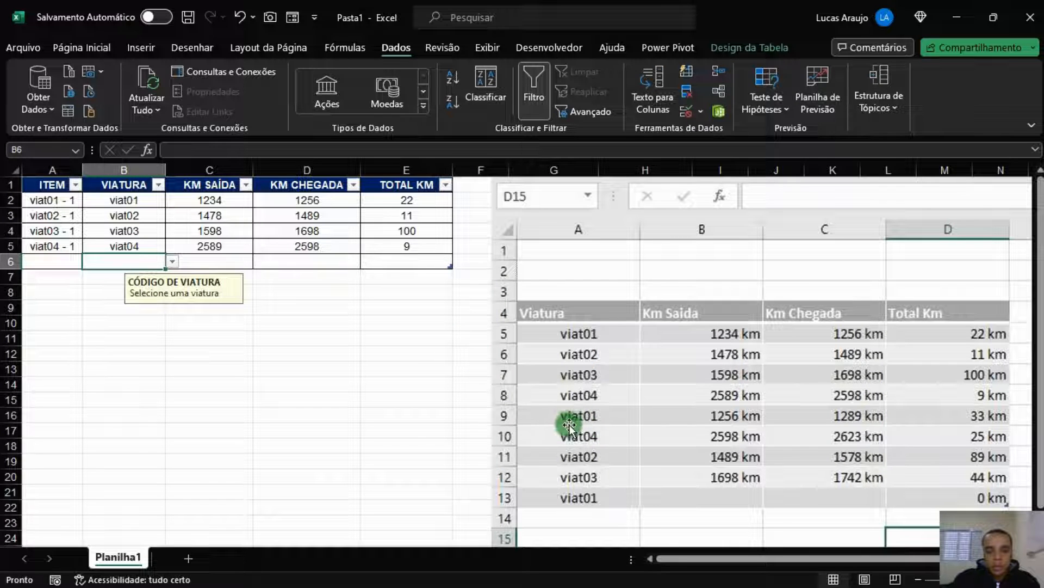
type("viat")
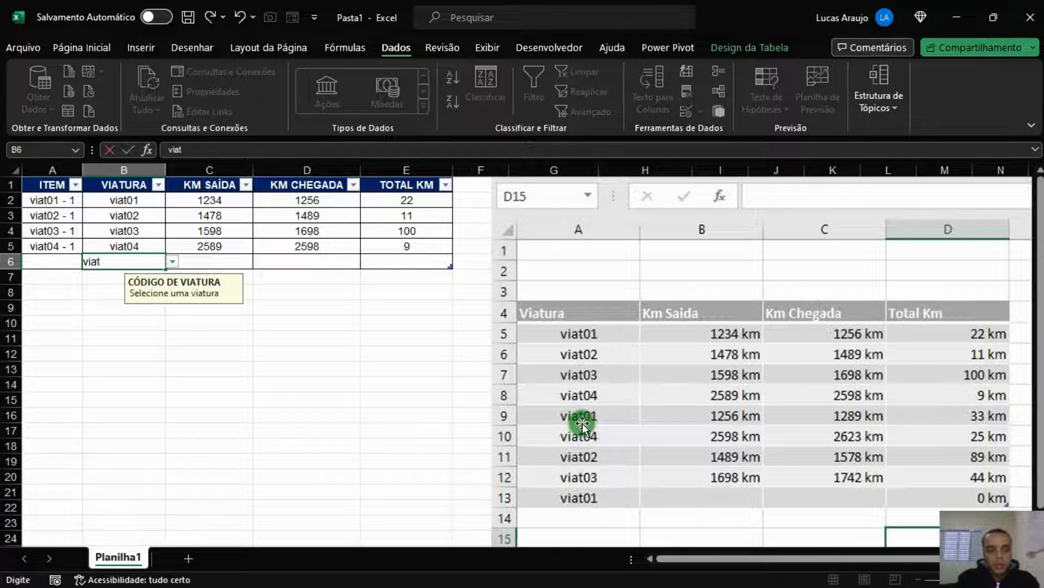
key("Tab")
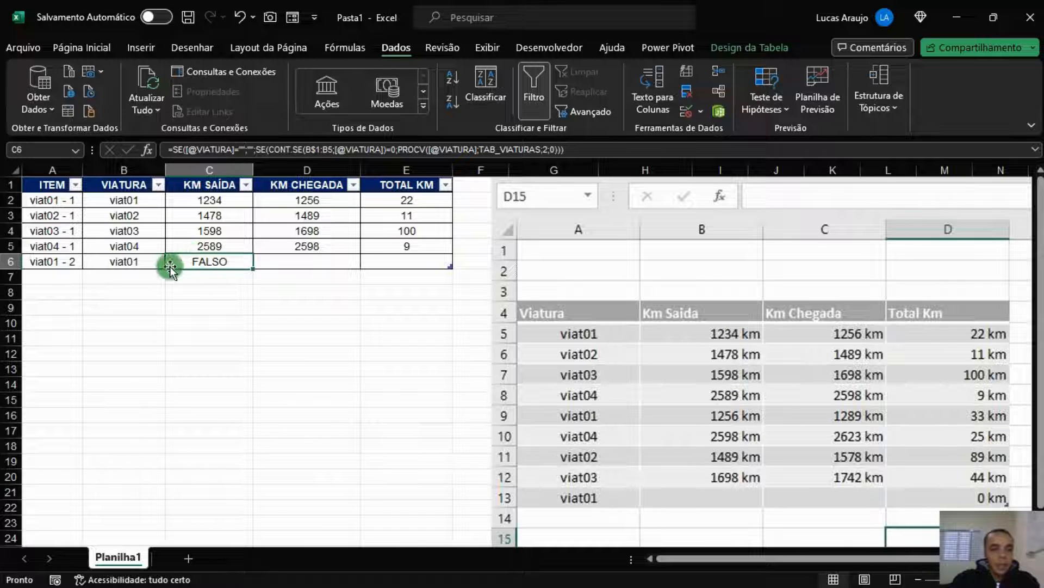
left_click(142, 261)
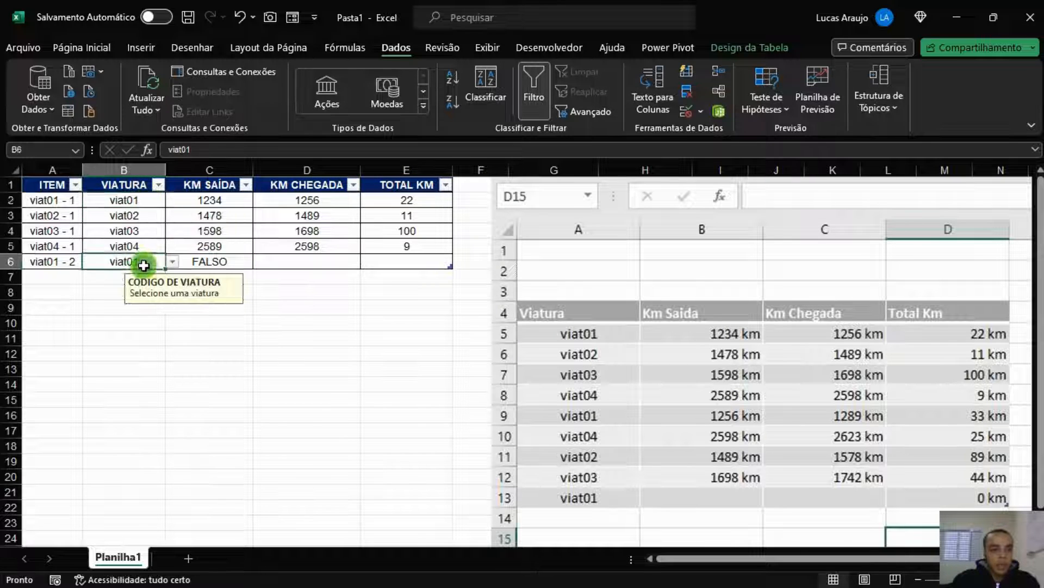
left_click(148, 203)
left_click(144, 262)
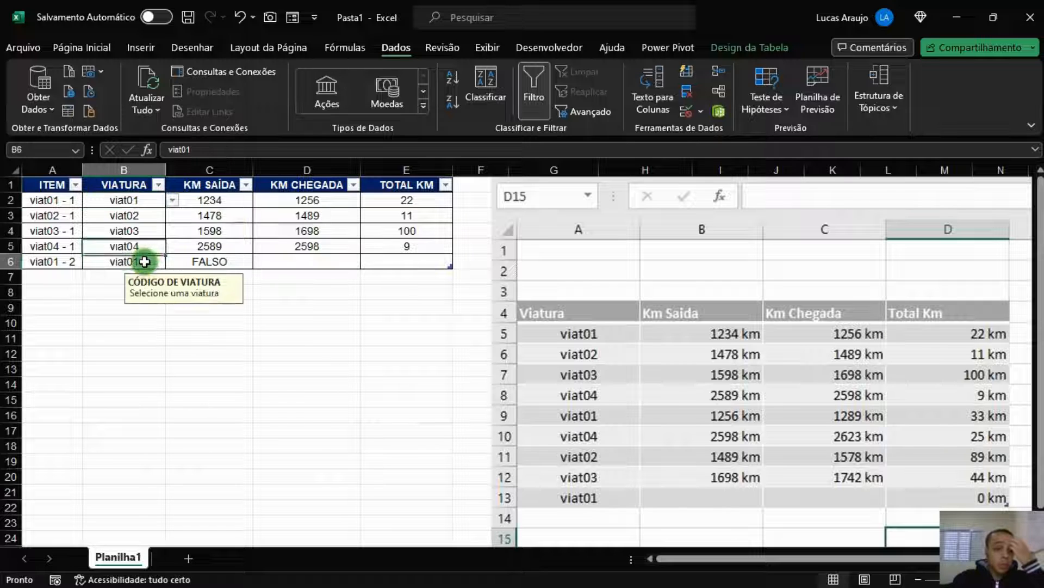
left_click(209, 260)
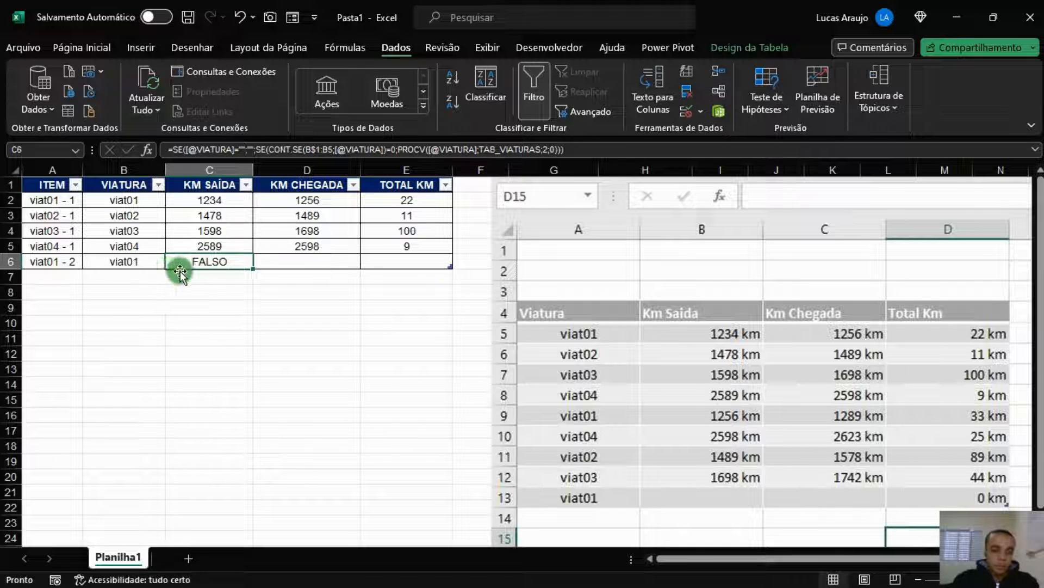
Reopen C2's KM SAÍDA formula and insert a semicolon right after the PROCV lookup
left_click(321, 200)
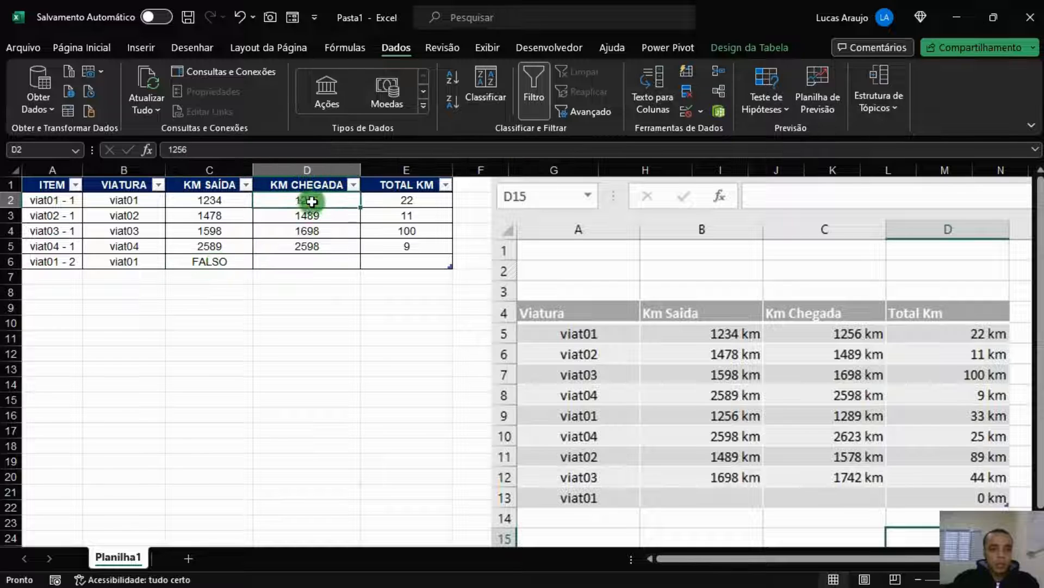
left_click(234, 264)
left_click(233, 200)
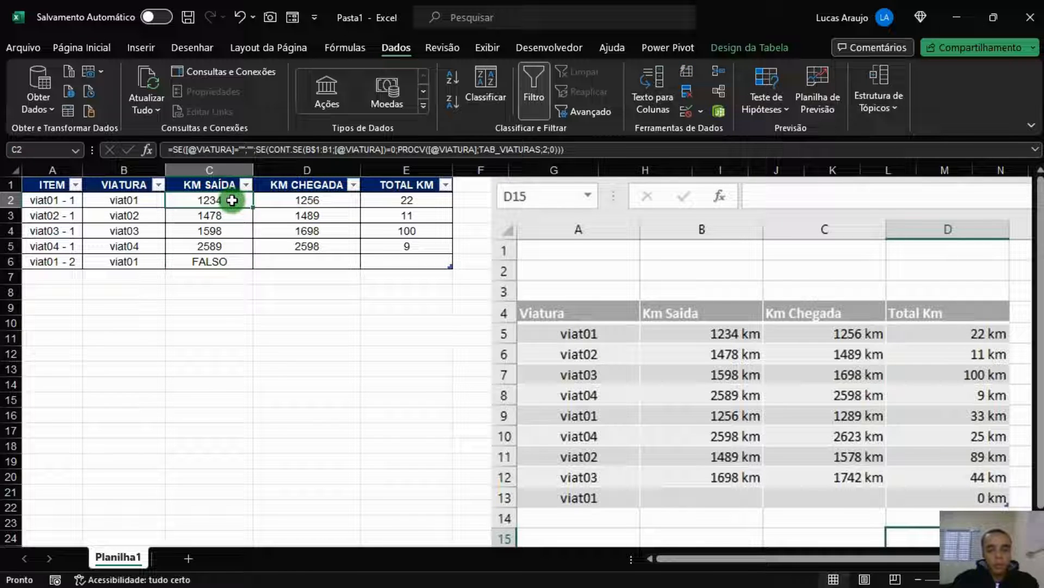
double_click(233, 200)
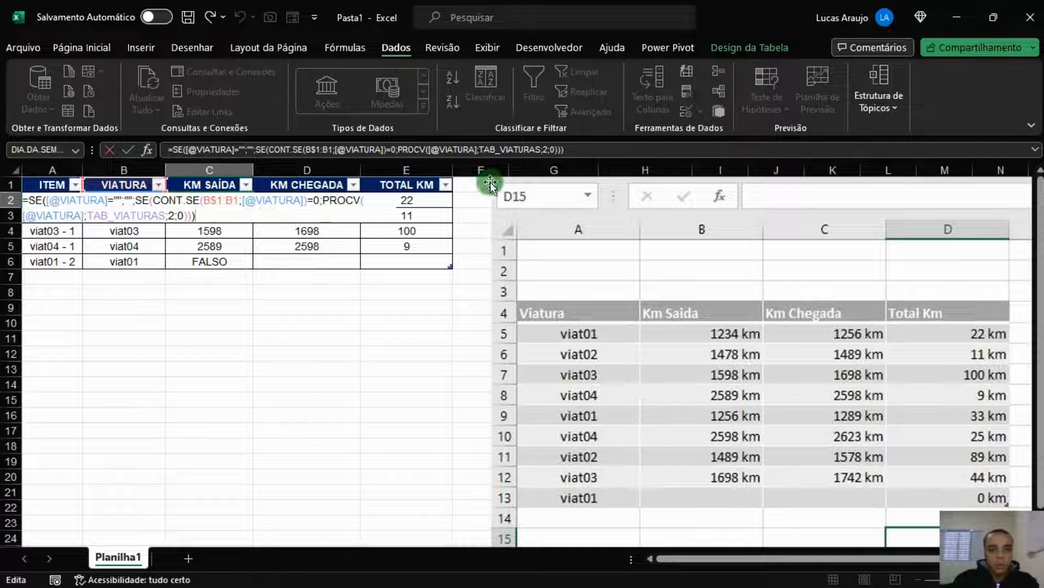
left_click(193, 216)
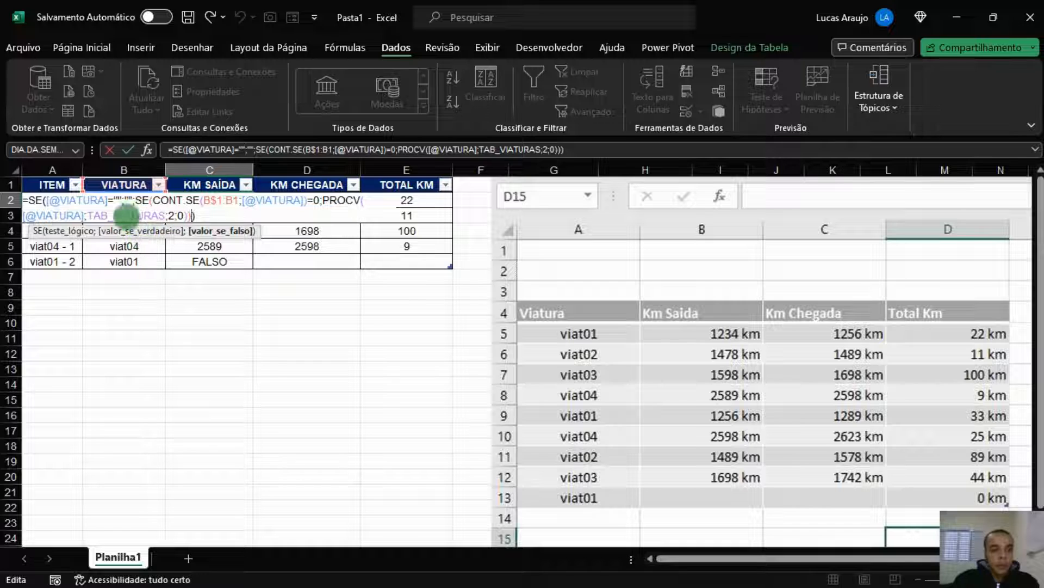
left_click(185, 215)
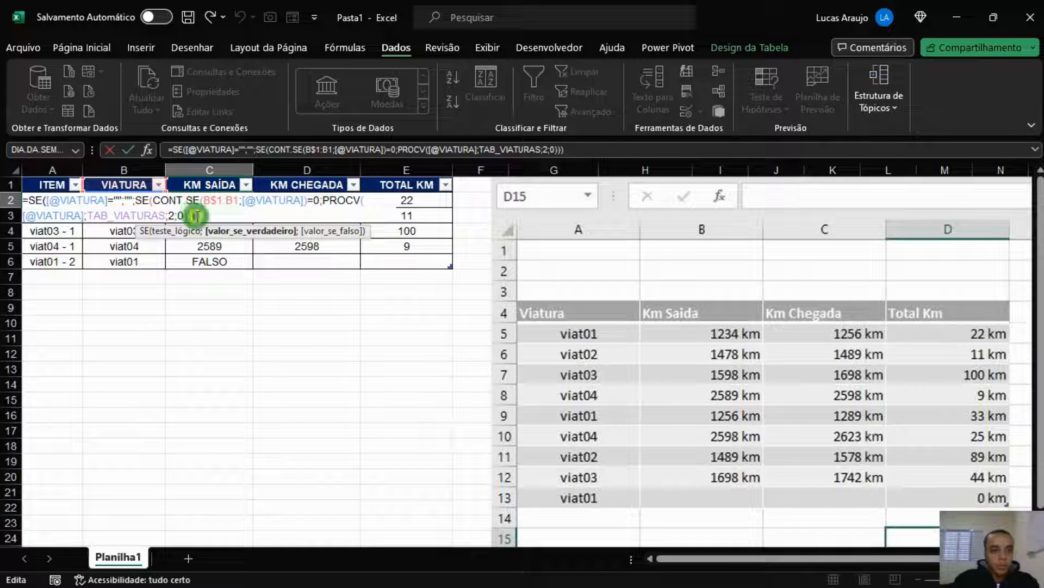
left_click(183, 215)
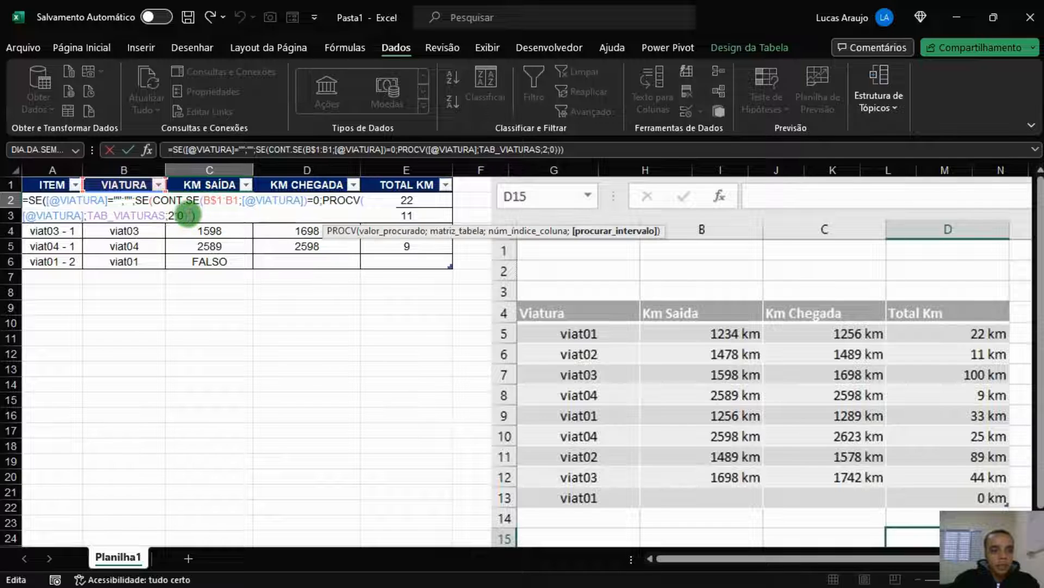
left_click(186, 215)
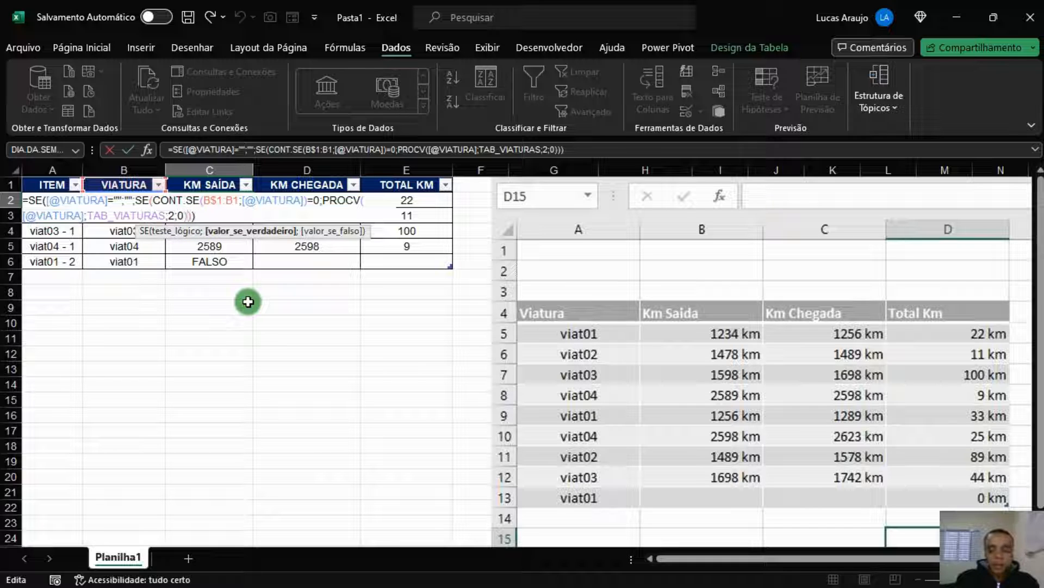
type(";")
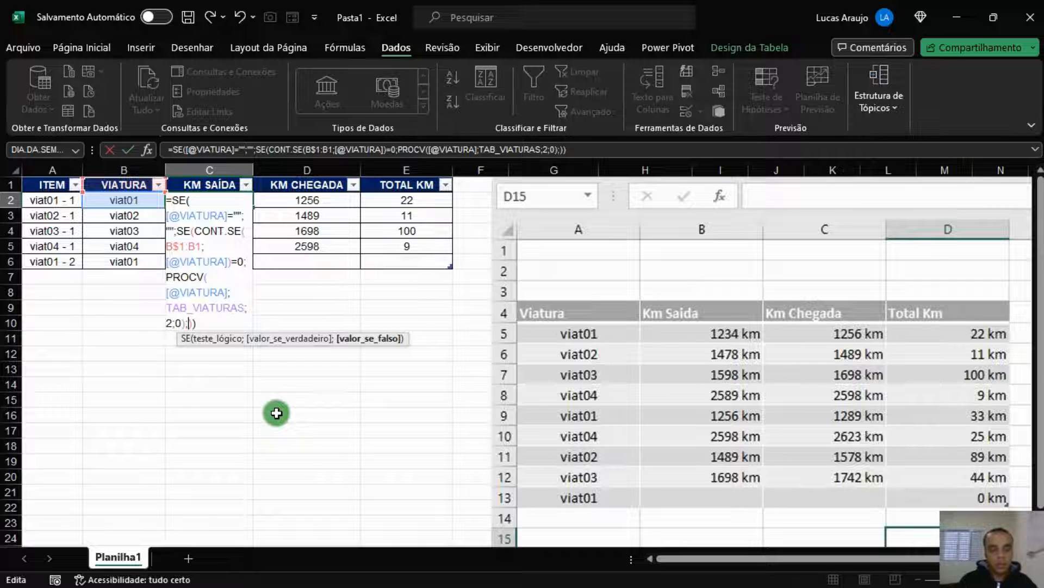
Type a second PROCV() after the semicolon, with the cursor inside its parentheses
type("procv")
key("BackSpace")
key("BackSpace")
key("BackSpace")
key("BackSpace")
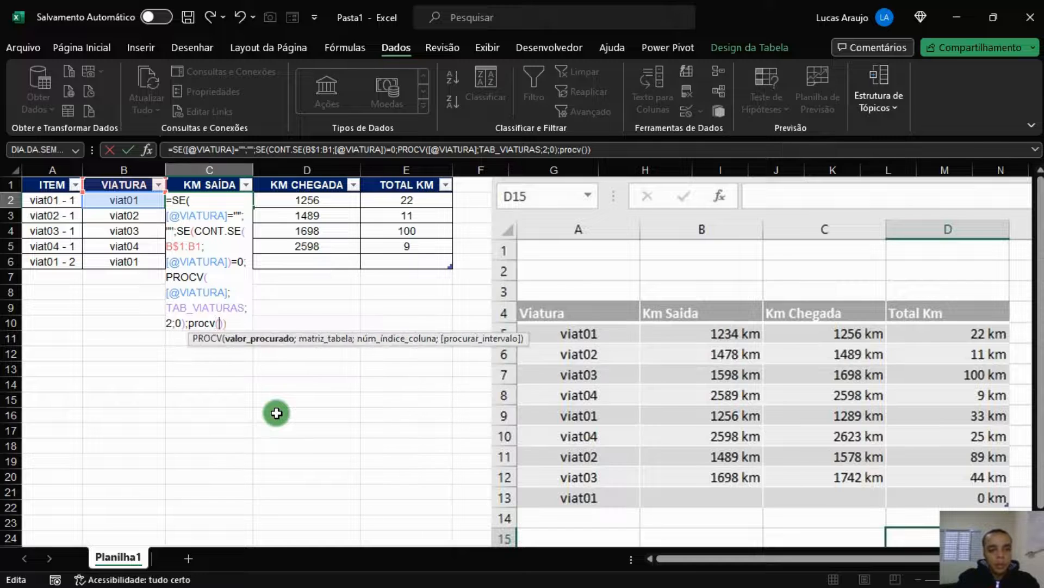
key("BackSpace")
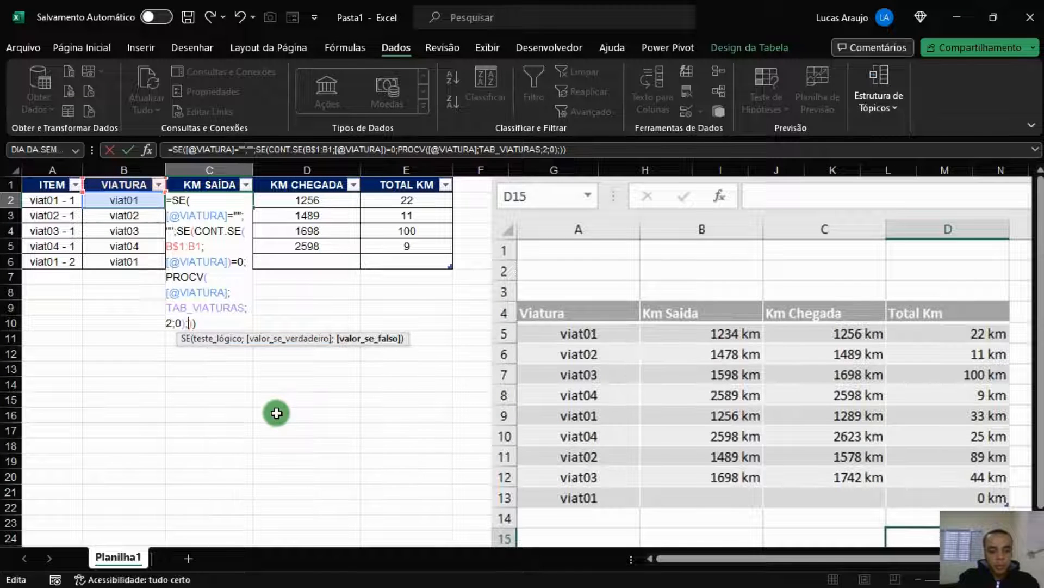
type("PROCV(")
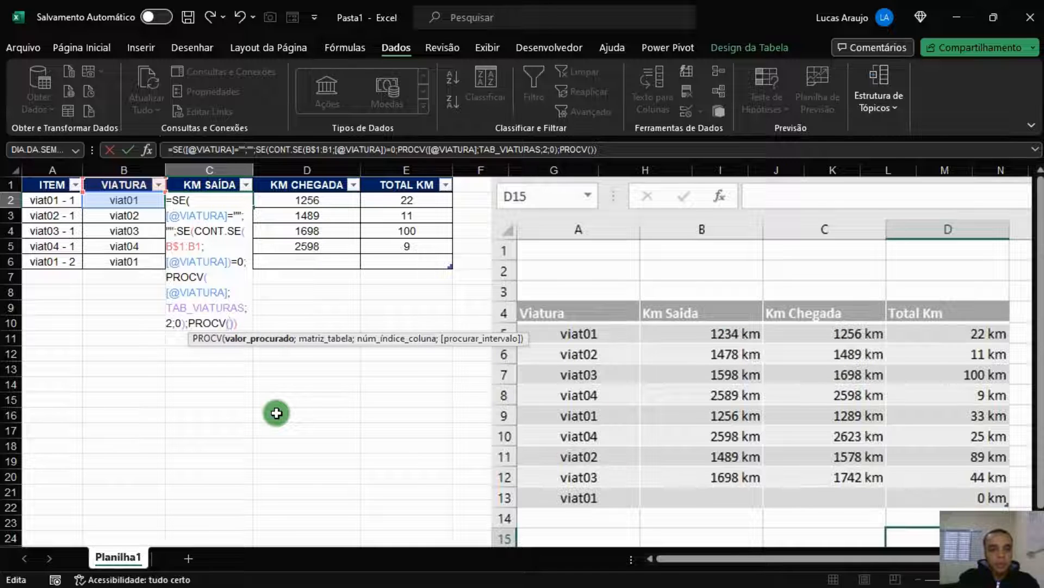
type(")")
key("Left")
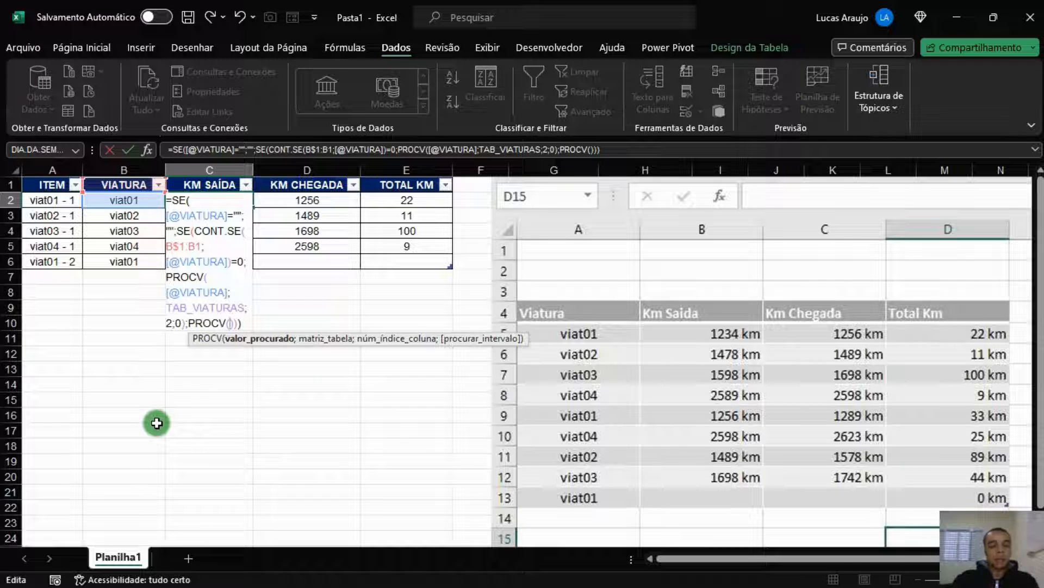
Build the lookup value B2&" - "&CONT.SE(B$1:B1;B2) inside the new PROCV
left_click(136, 201)
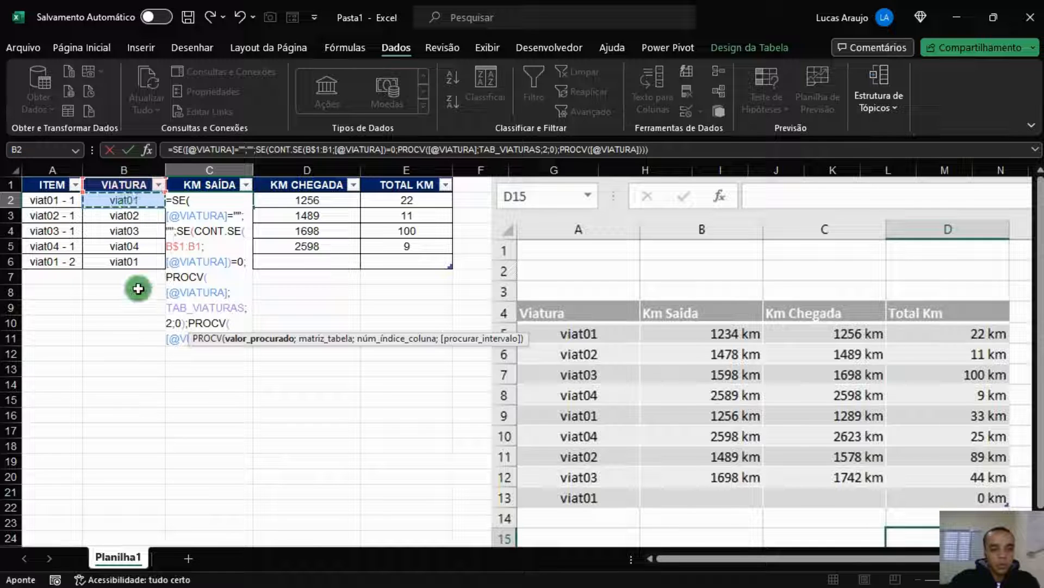
type("&")
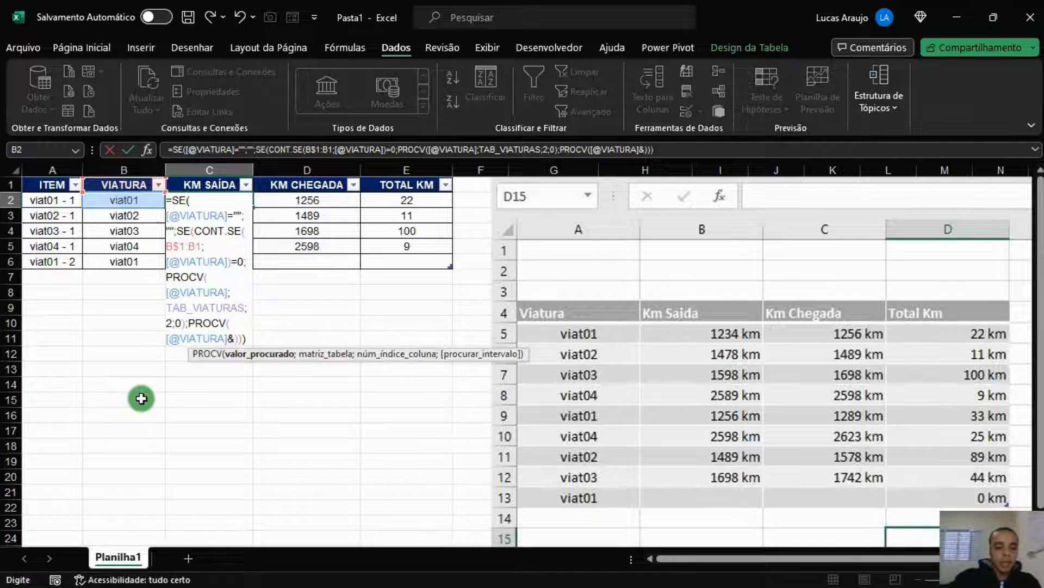
type("\" ")
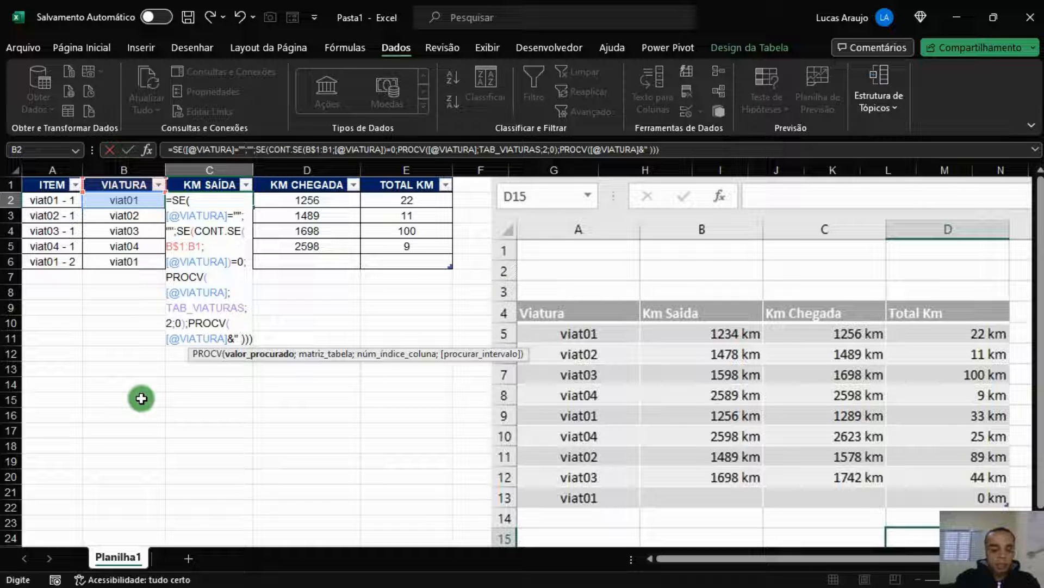
type("- \"")
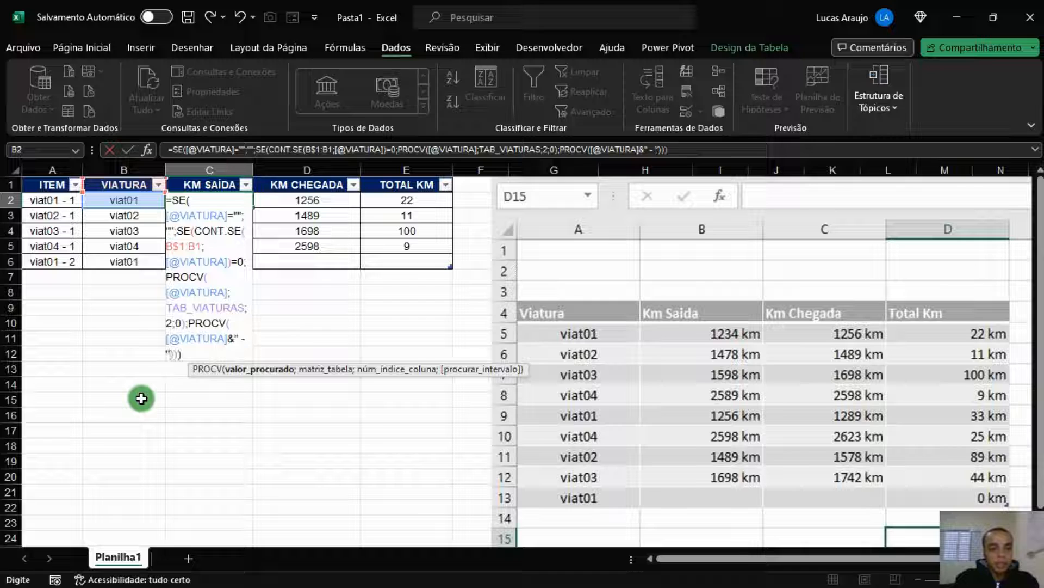
type("&")
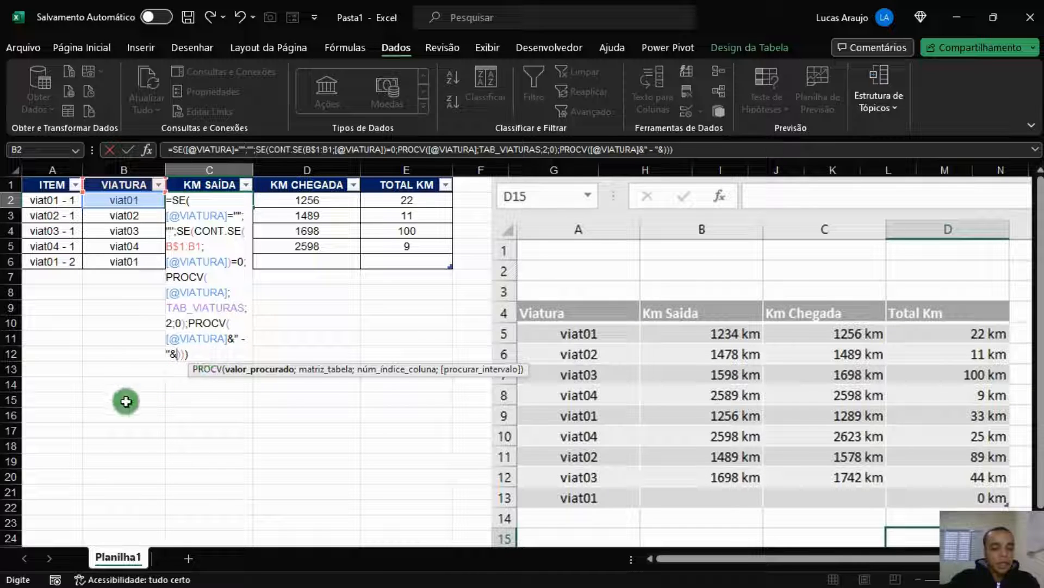
type("CONT.SE()")
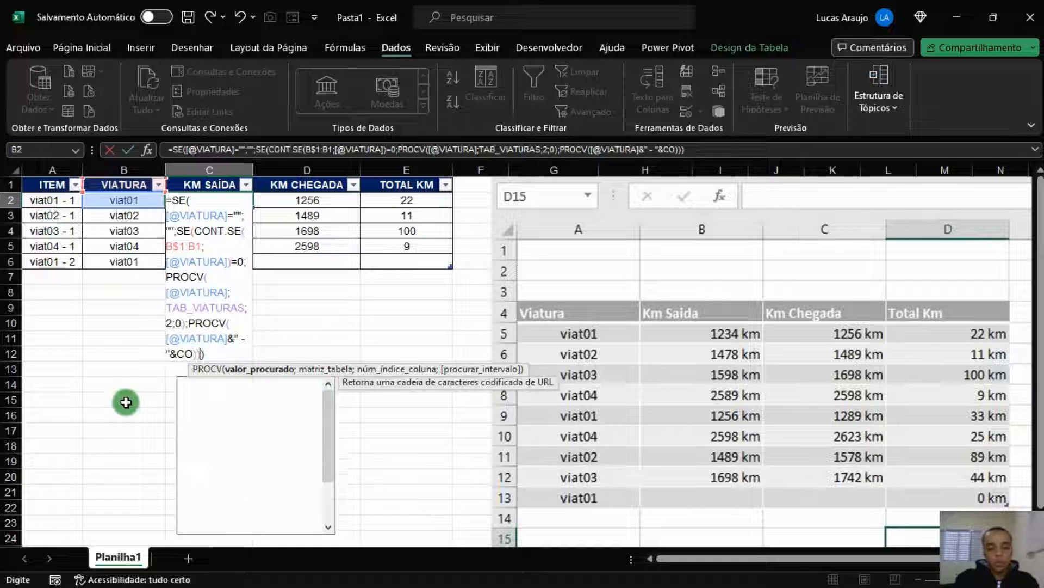
key("Right")
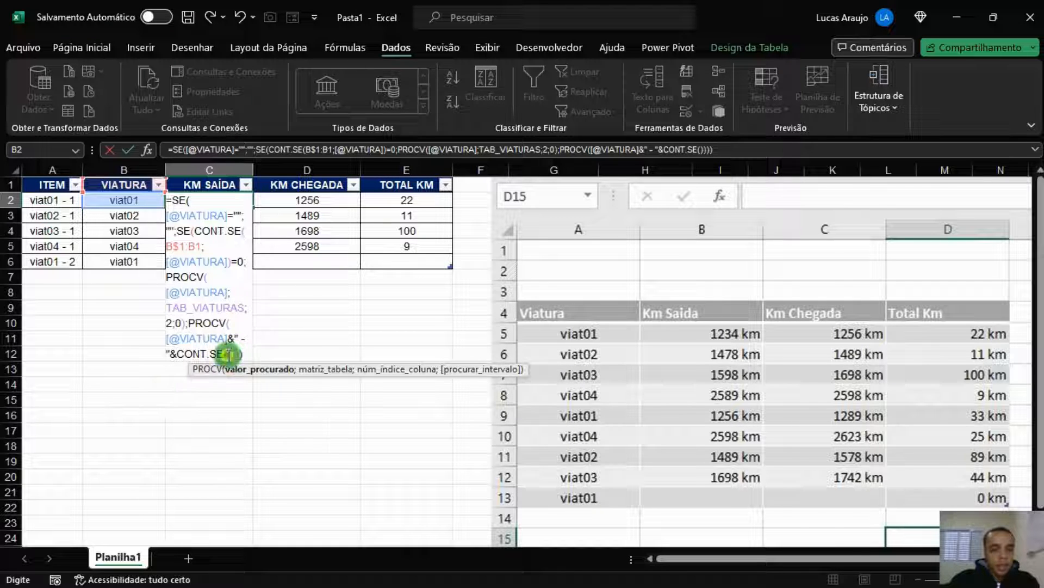
left_click(230, 354)
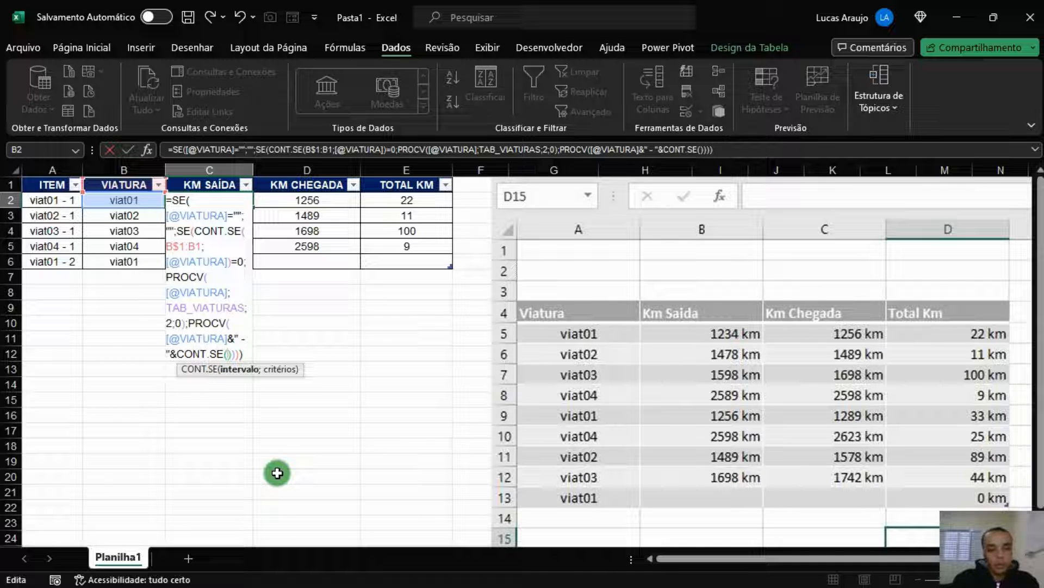
type("B$1")
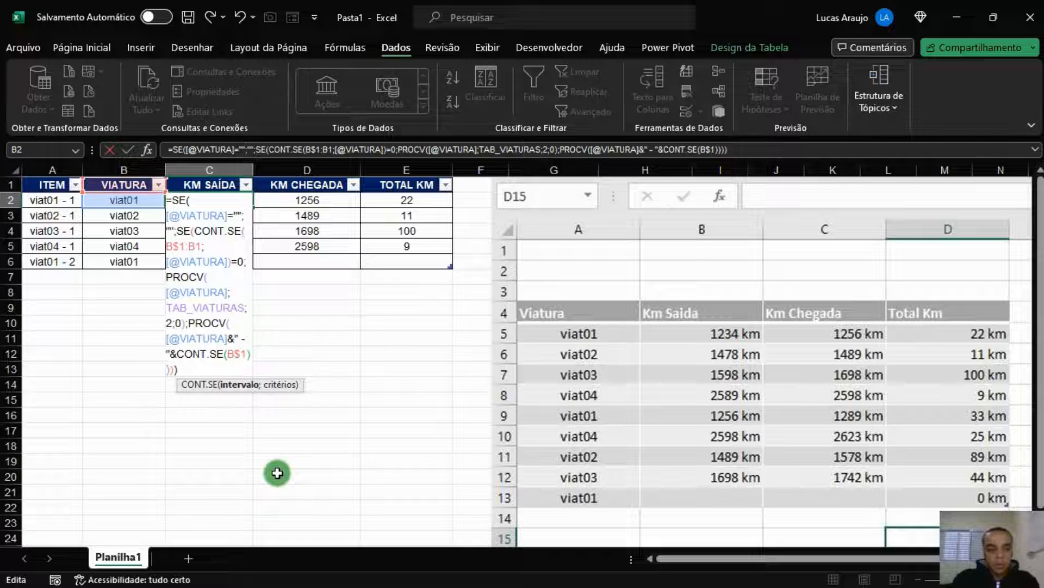
type(":B1")
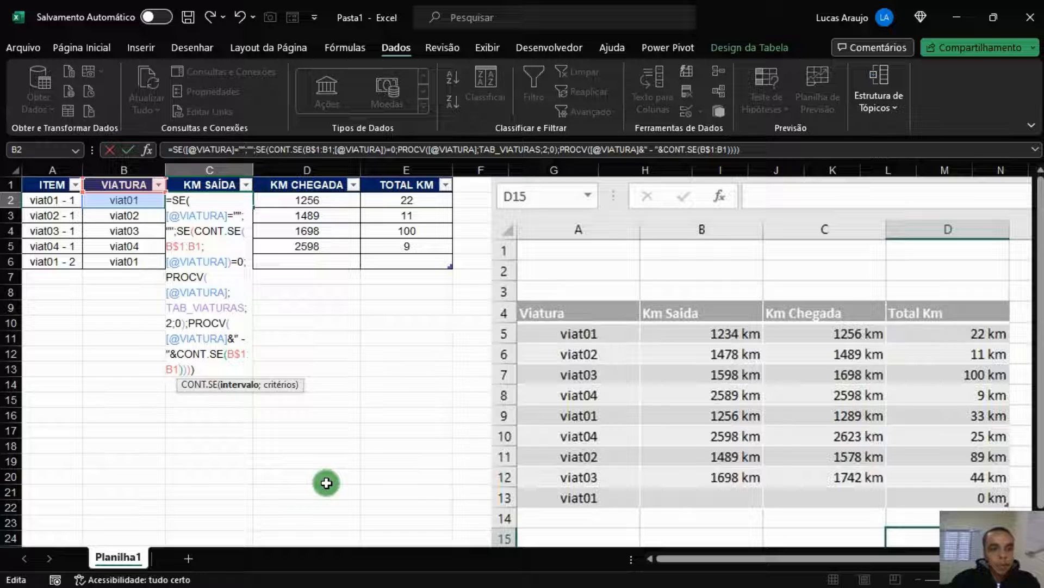
type(";")
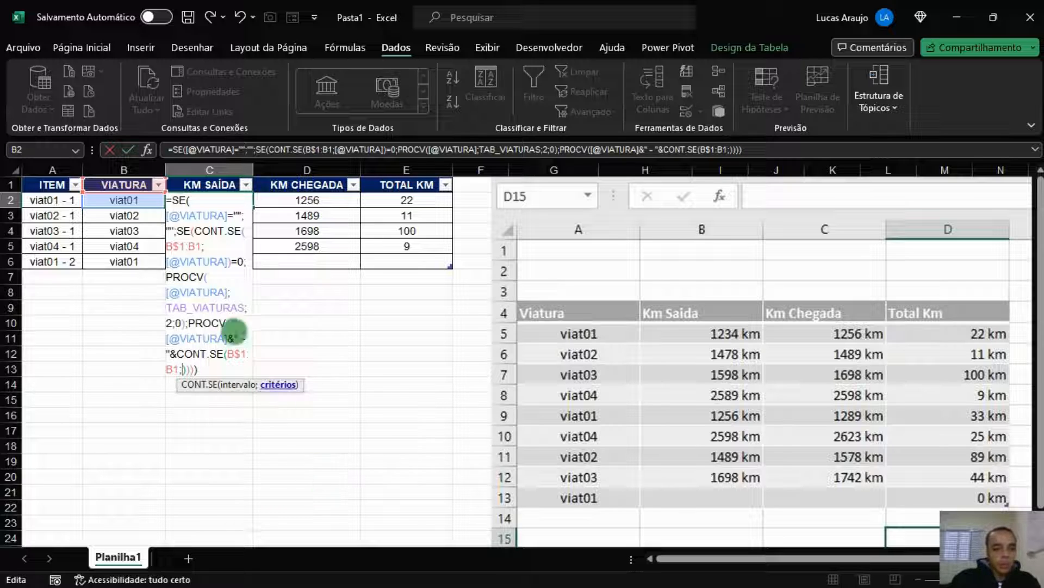
left_click(143, 201)
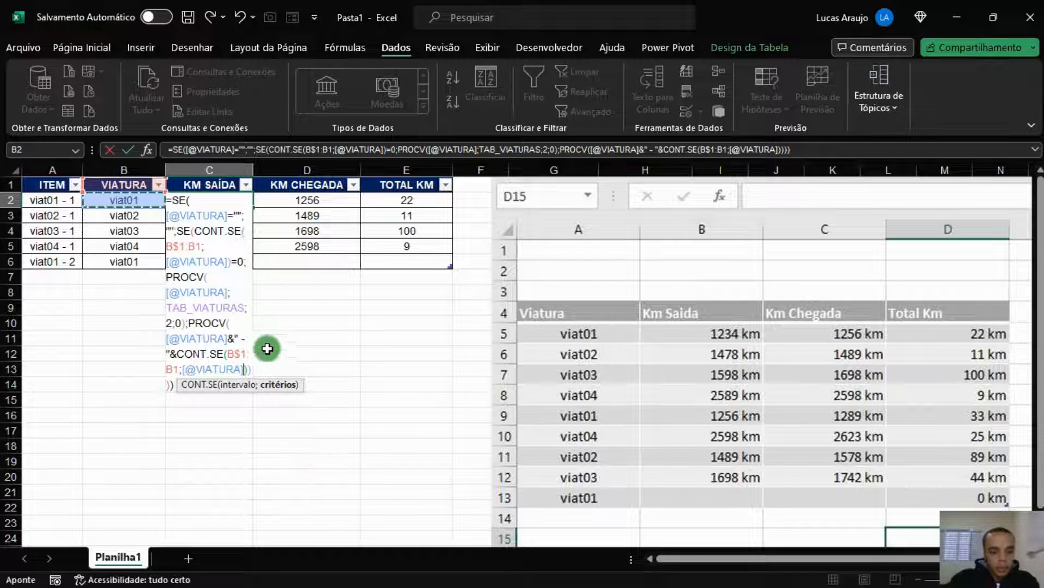
Finish the fallback with TAB_KM, column 4, exact match, and commit so row 6 shows 1256
left_click(246, 371)
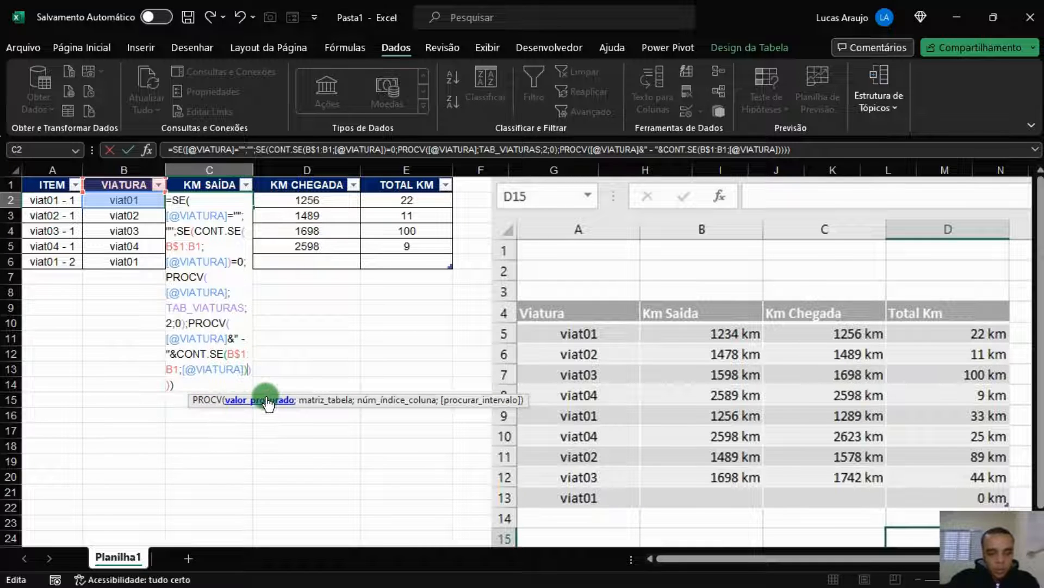
type(";")
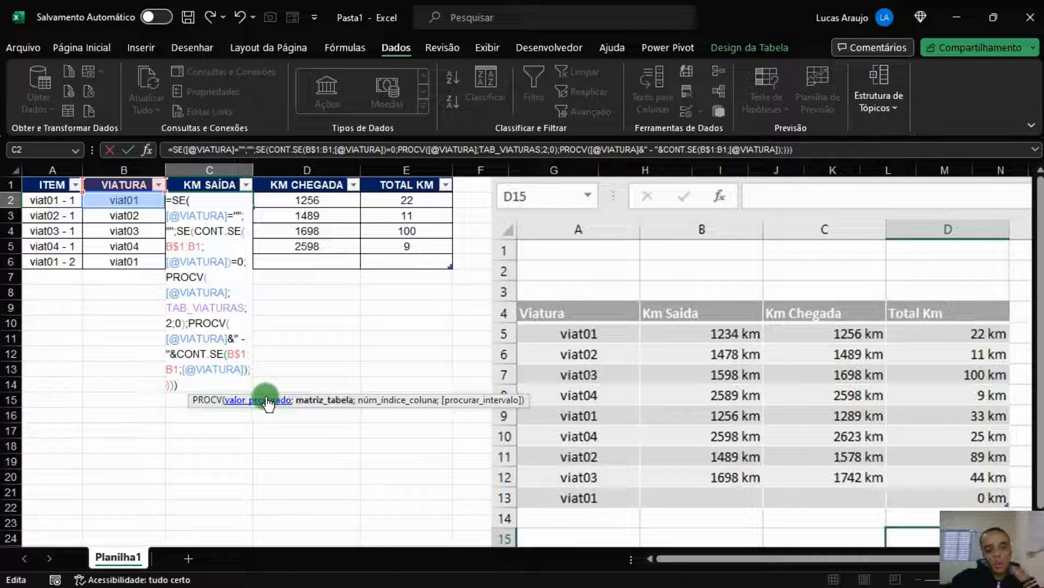
type("TAB_KM")
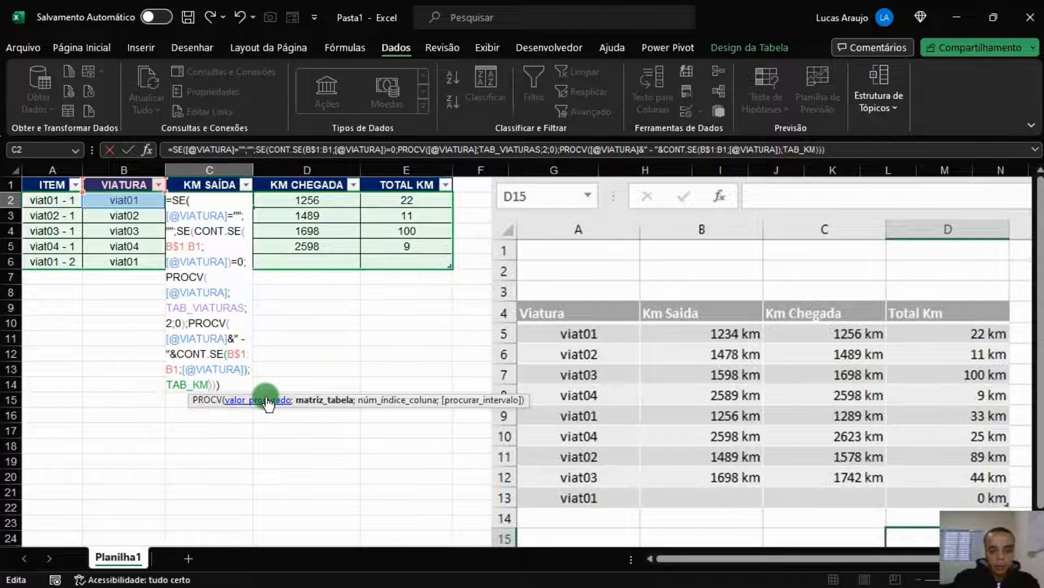
type(";4")
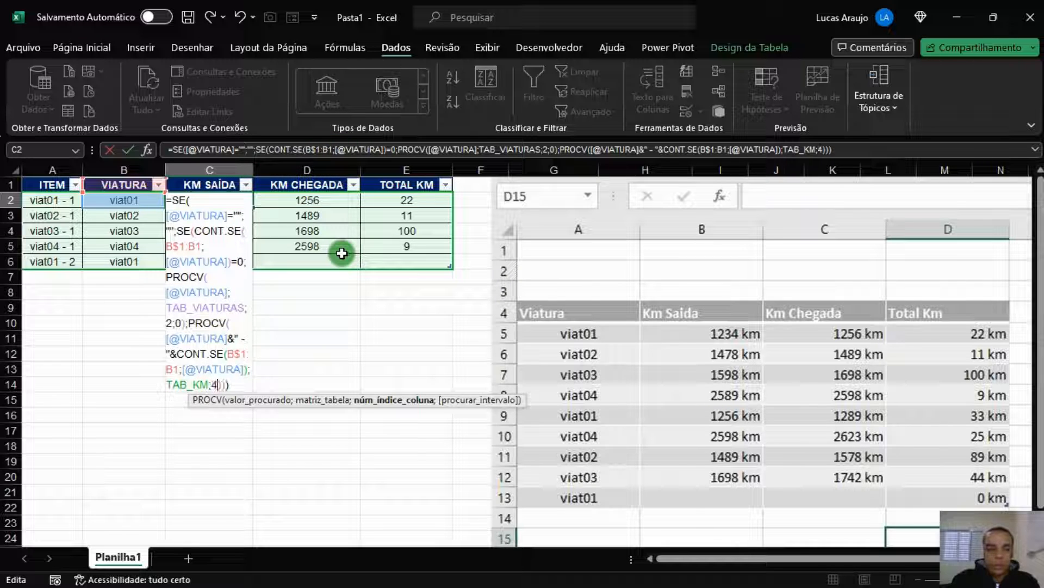
type(";0")
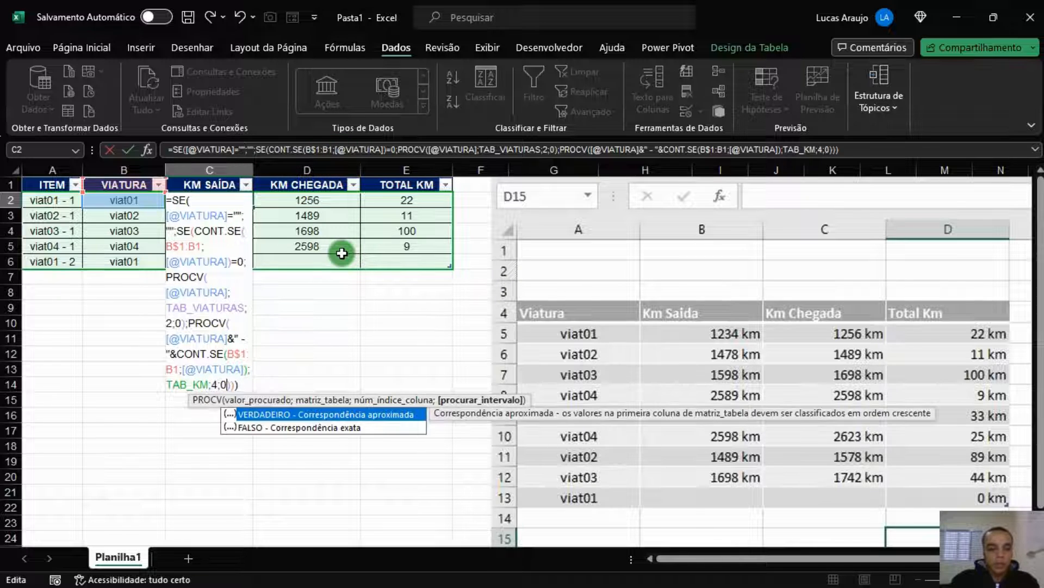
key("Return")
key("Up")
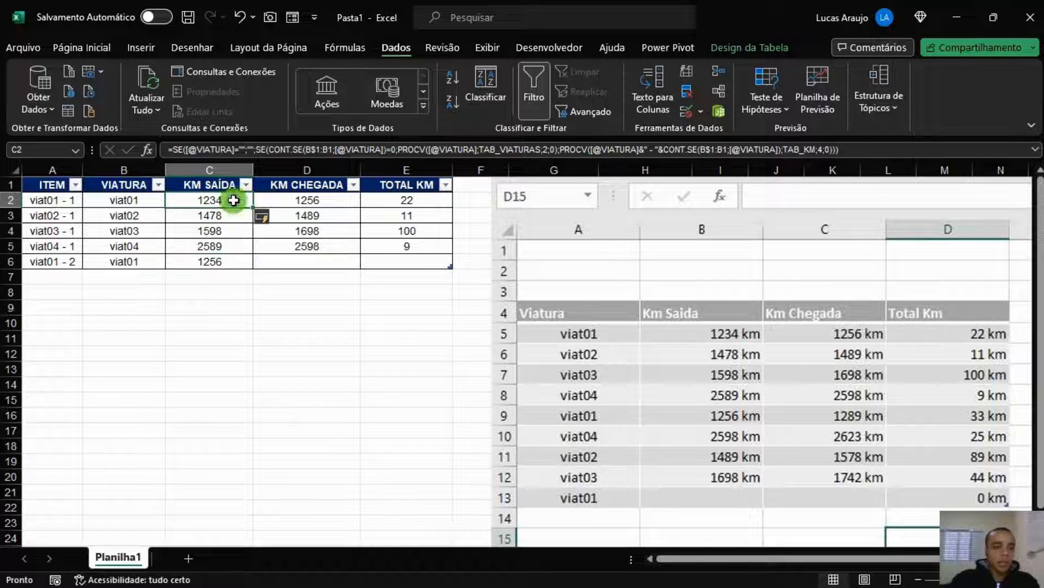
Enter 1289 as row 6's arrival km for viat01, totalling 33 km
left_click(236, 262)
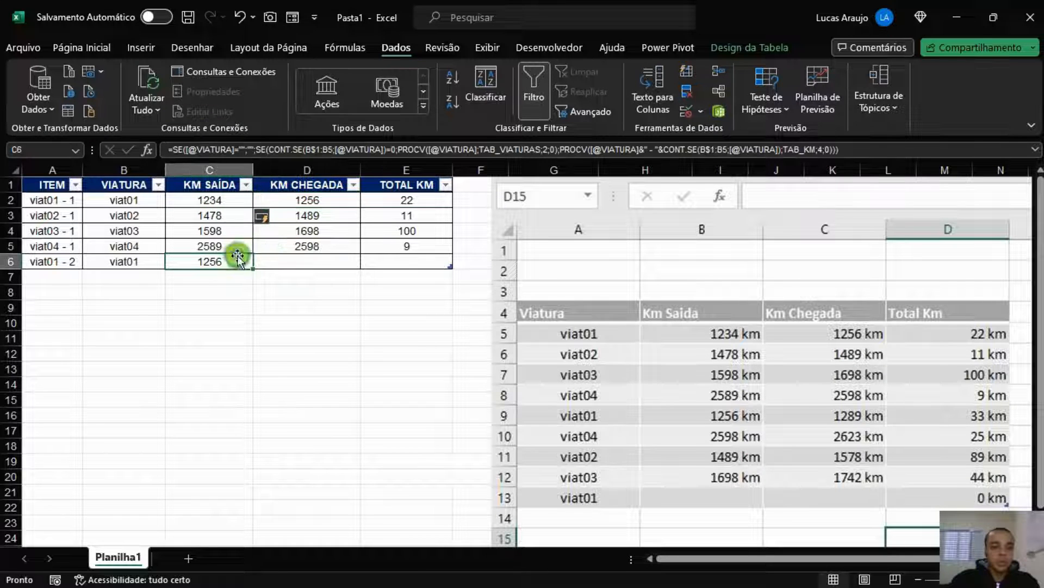
left_click(343, 201)
left_click(235, 265)
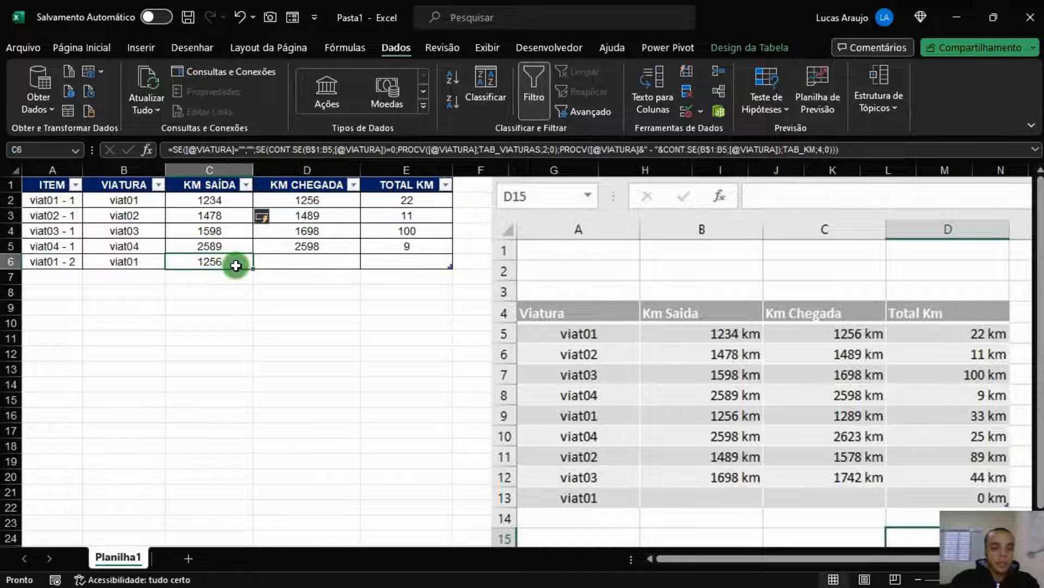
key("Tab")
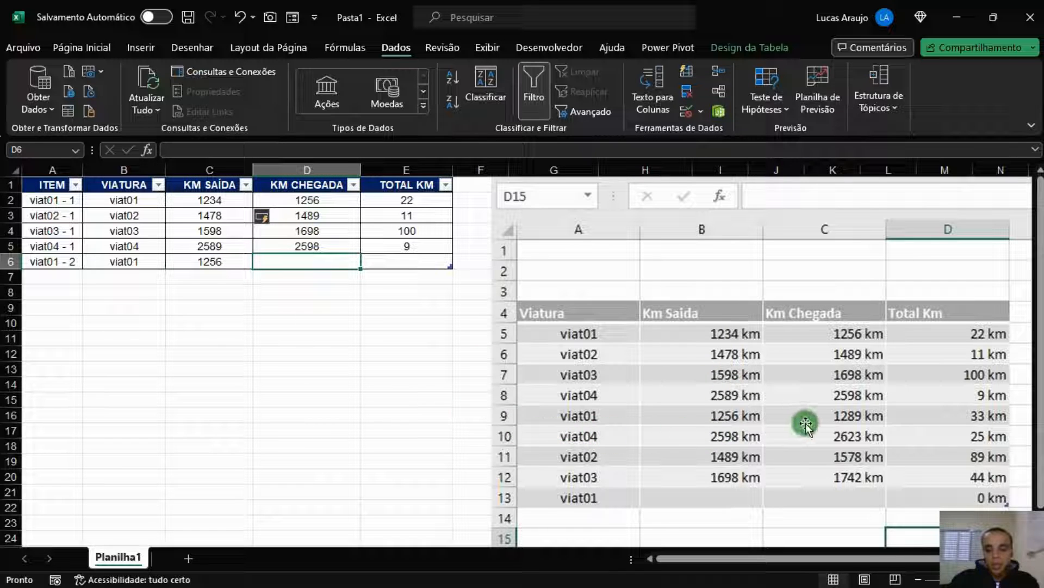
type("1289")
key("Tab")
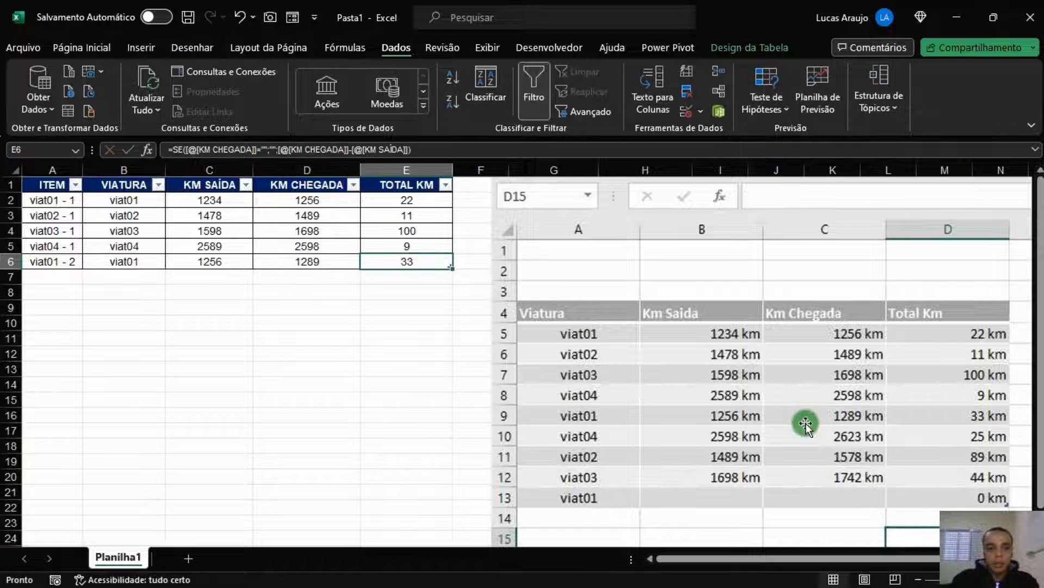
key("Return")
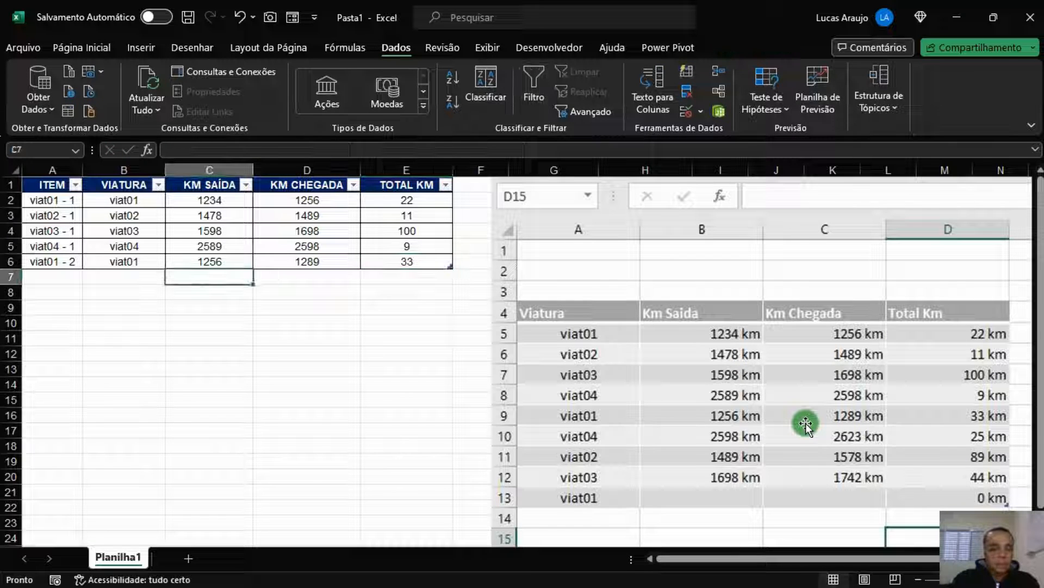
key("Left")
key("Left")
key("Up")
key("Right")
key("Right")
key("Right")
key("Right")
Add row 7 for viat04 arriving at 2623 km, totalling 25 km
key("Tab")
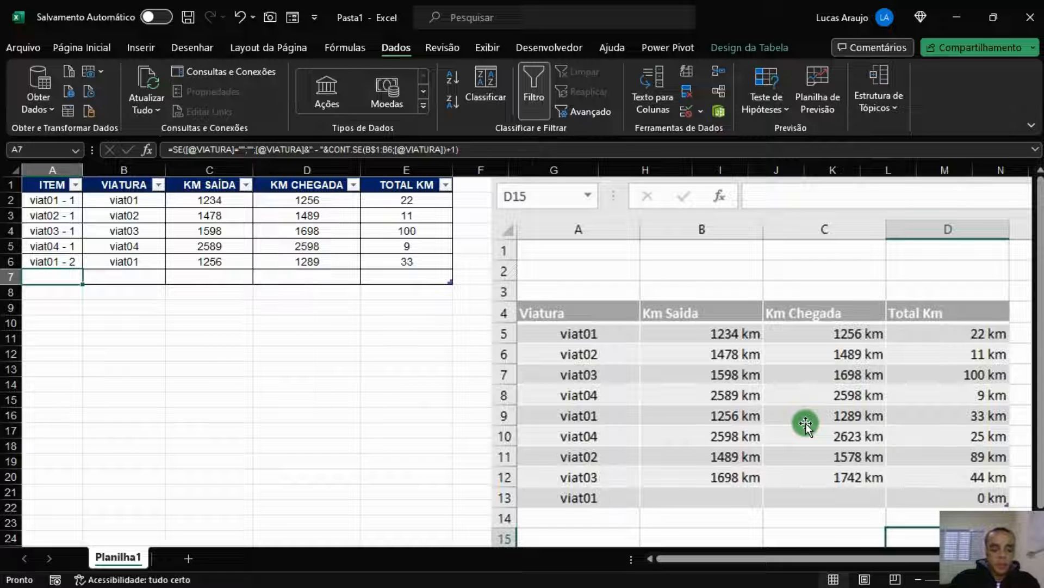
key("Tab")
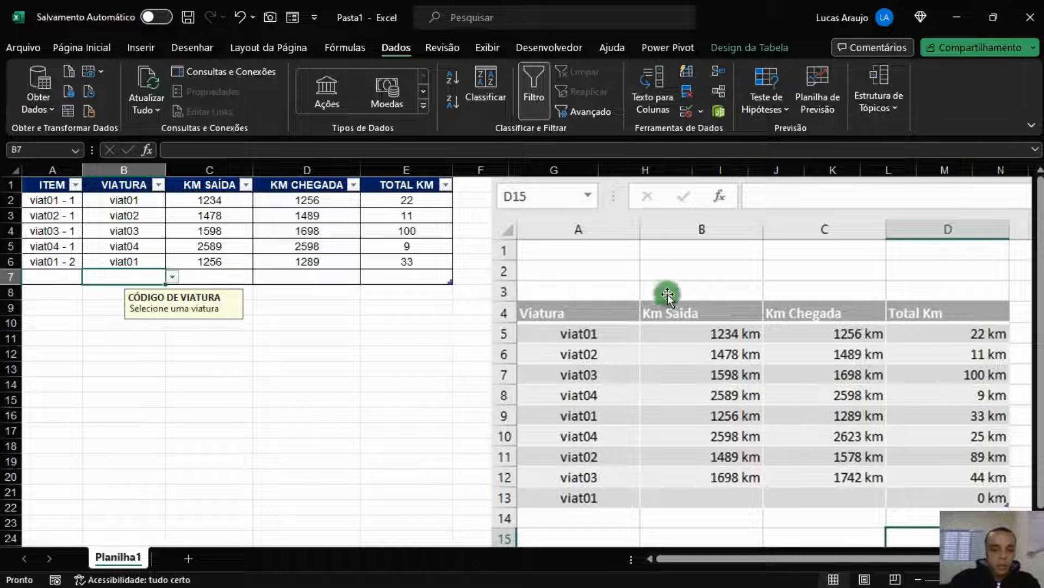
left_click(174, 273)
left_click(80, 327)
key("Tab")
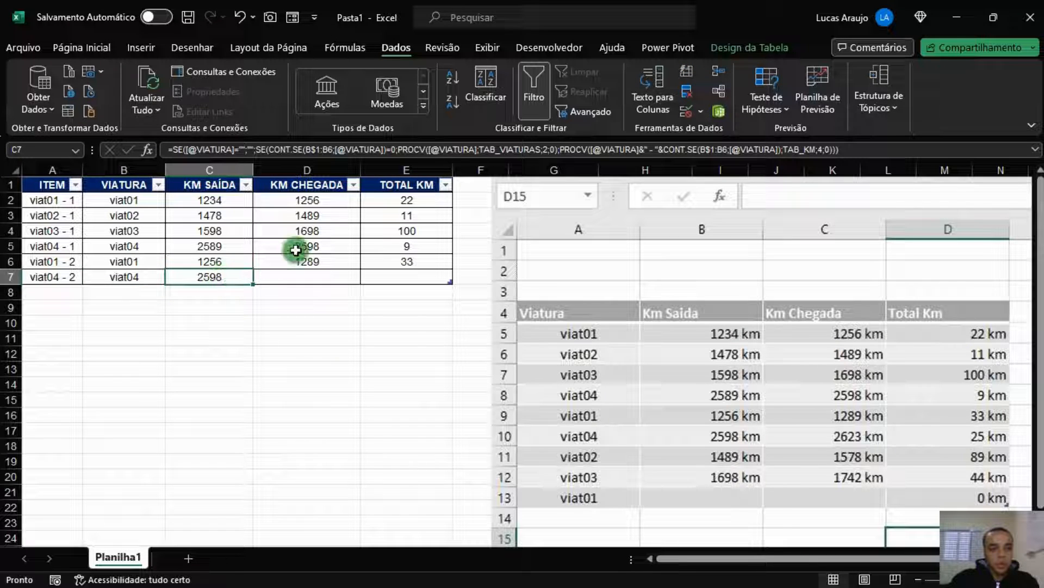
left_click(305, 275)
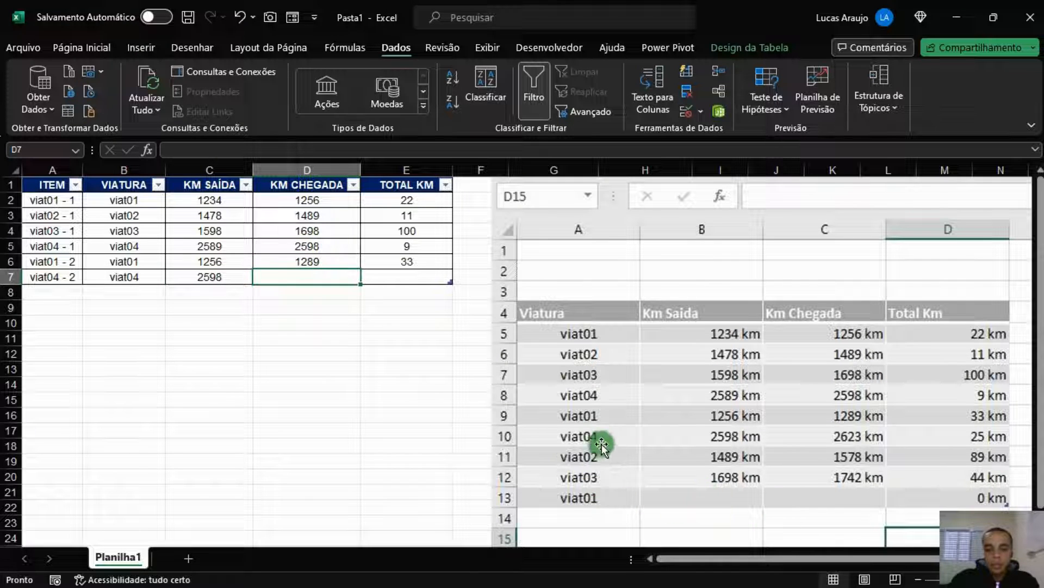
type("2623")
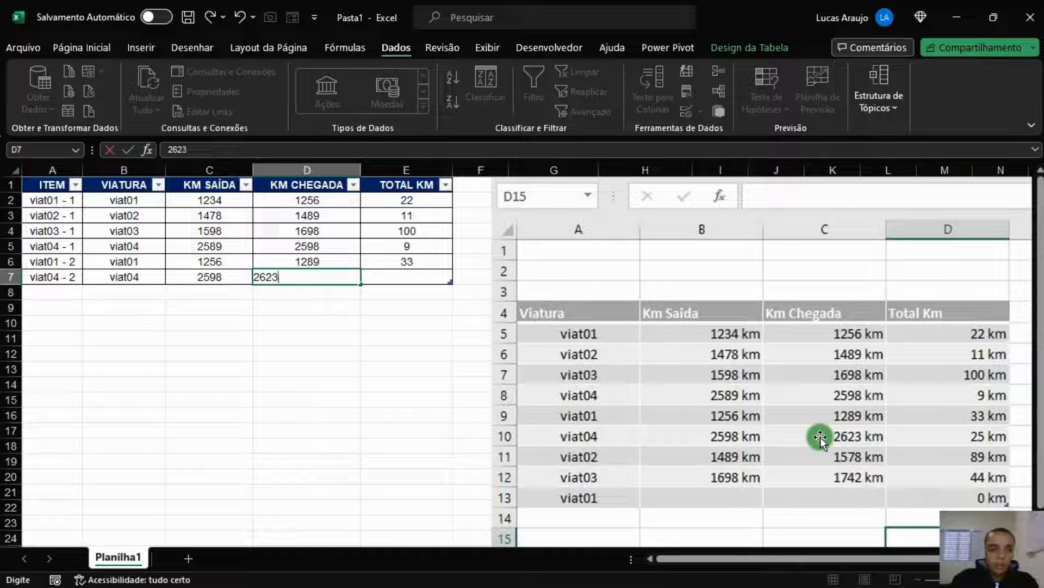
key("Tab")
Add row 8 for viat02 arriving at 1578 km, totalling 89 km
key("Tab")
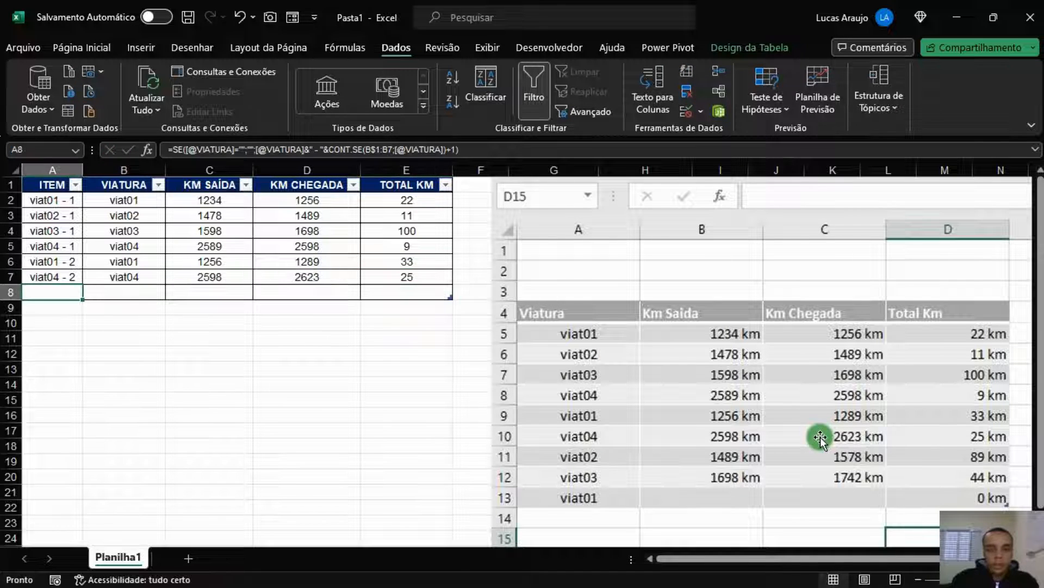
key("Tab")
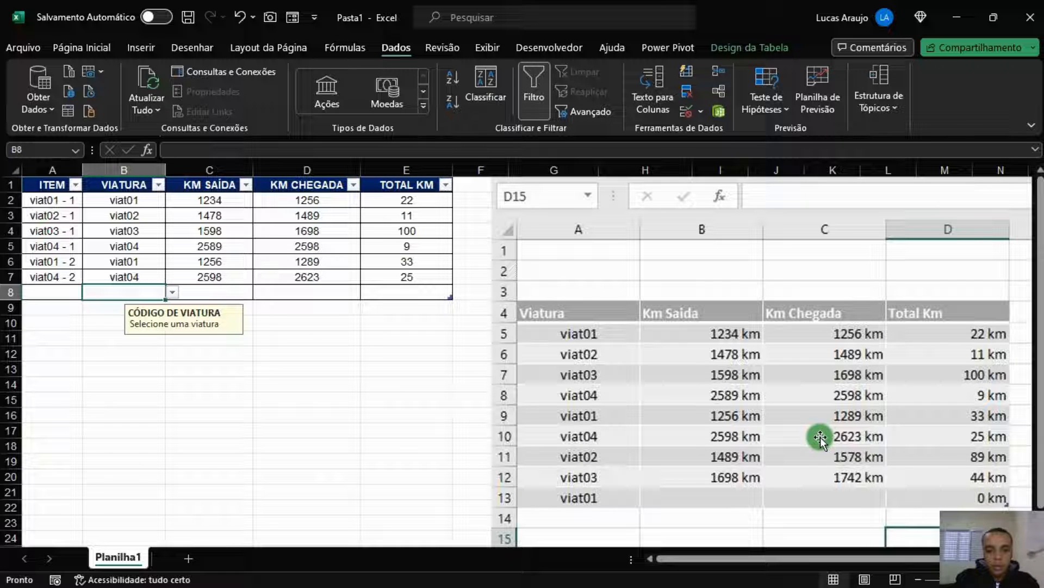
type("VIA")
key("BackSpace")
key("BackSpace")
type("iat")
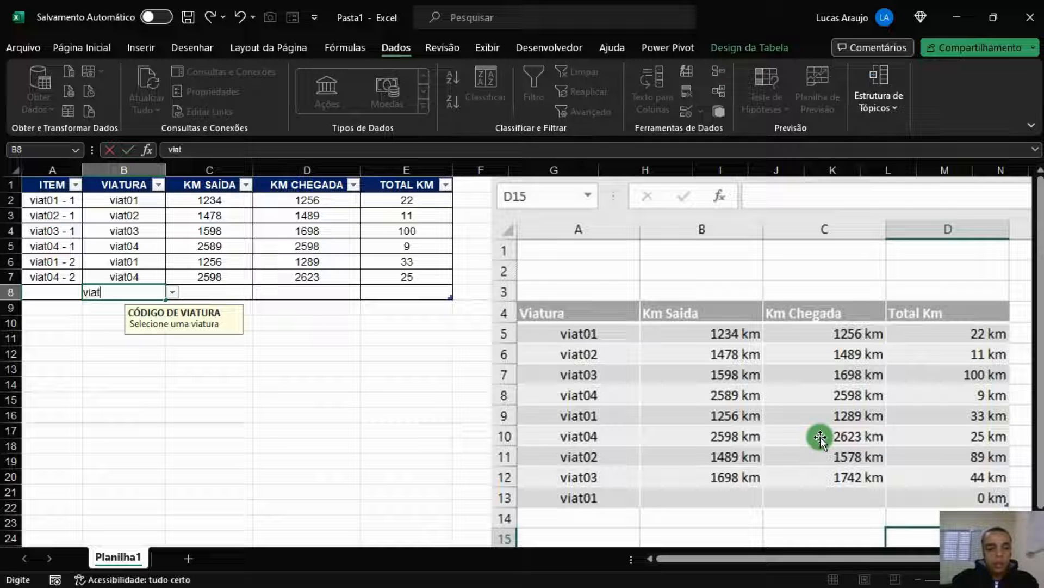
type("02")
key("Tab")
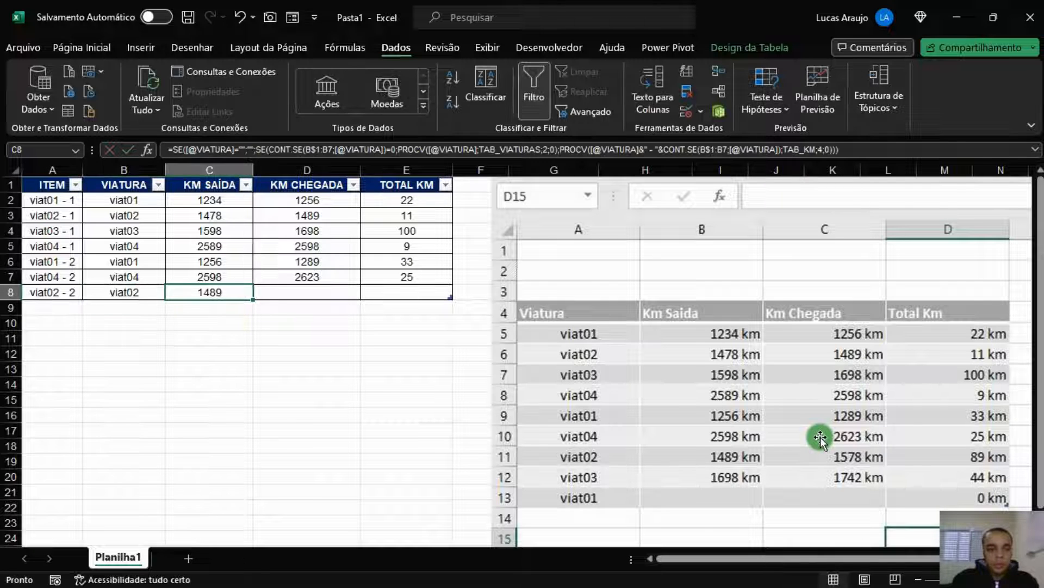
key("Tab")
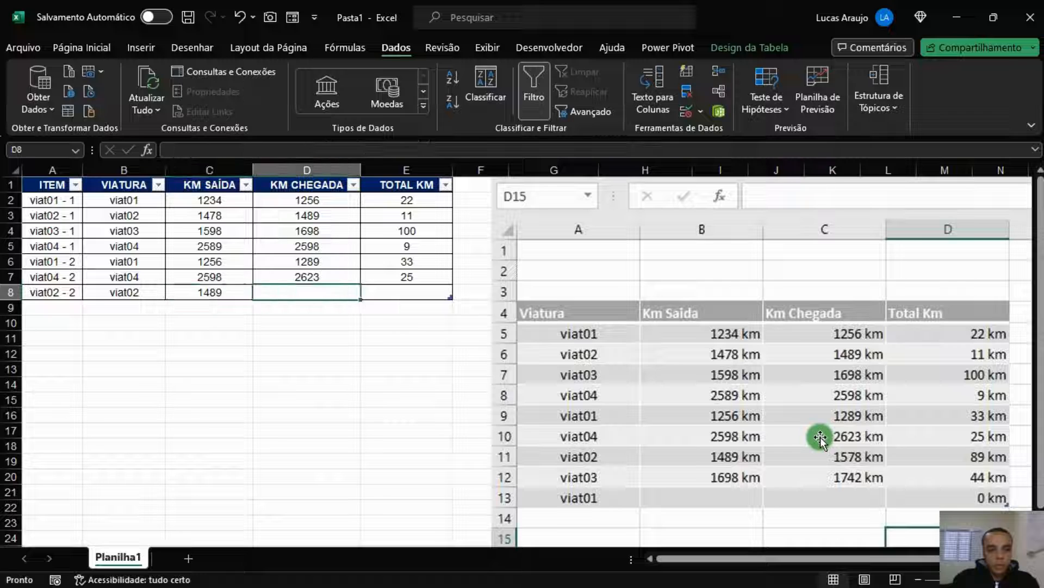
type("1578")
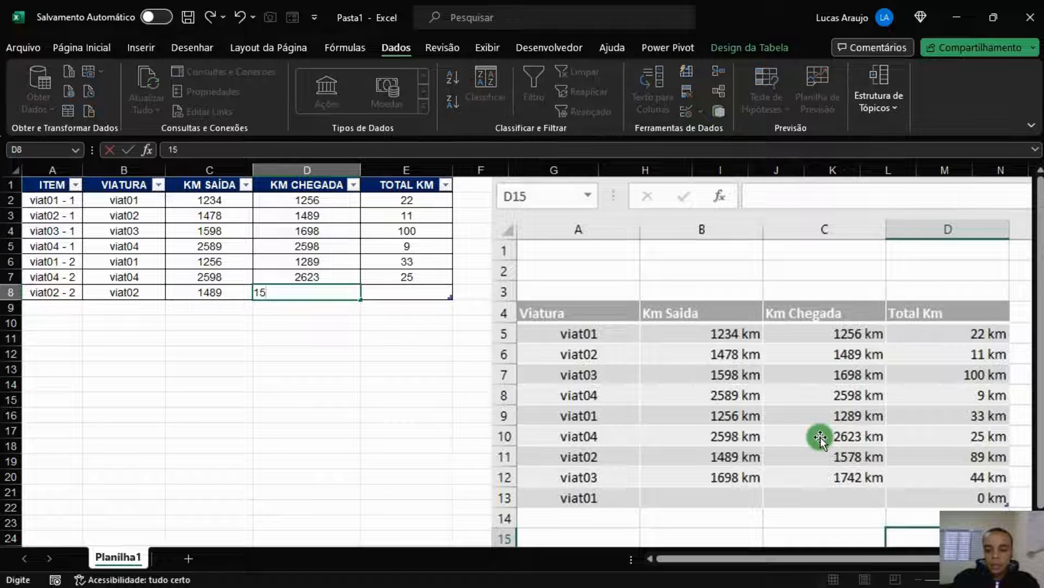
key("Tab")
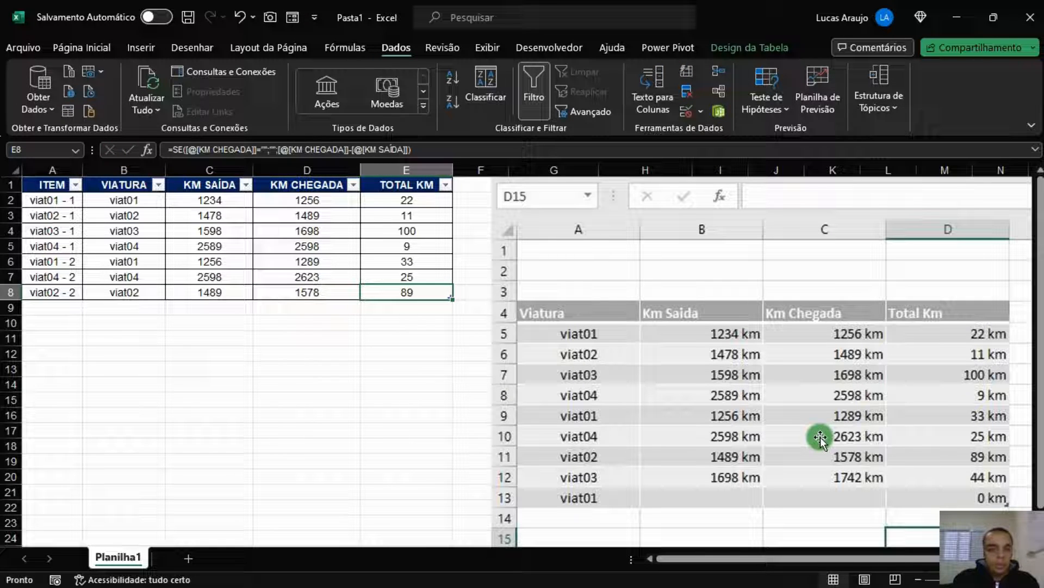
Add row 9 for viat03 arriving at 1742 km, totalling 44 km
key("Tab")
key("Tab")
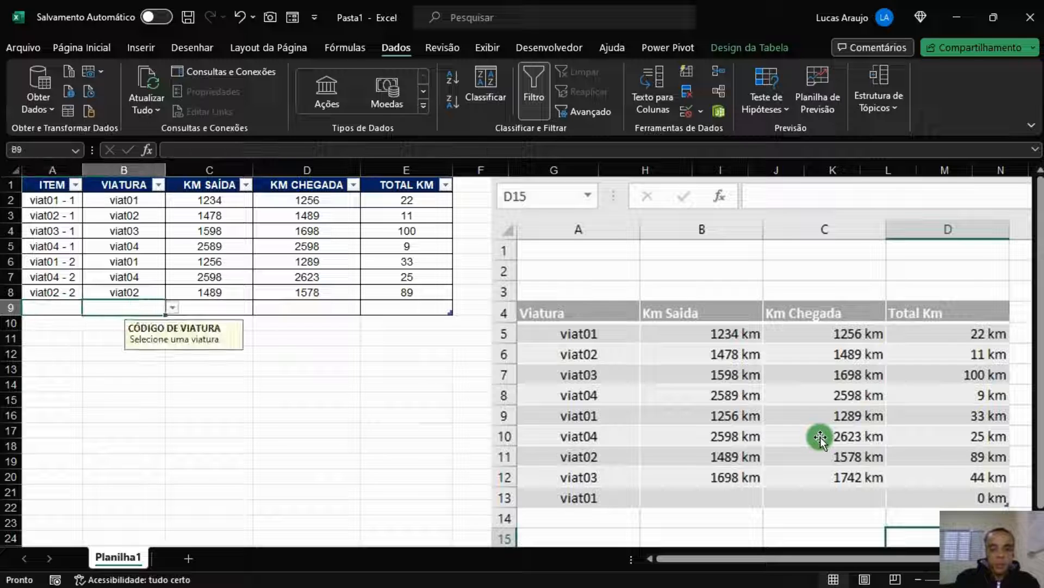
type("viat0")
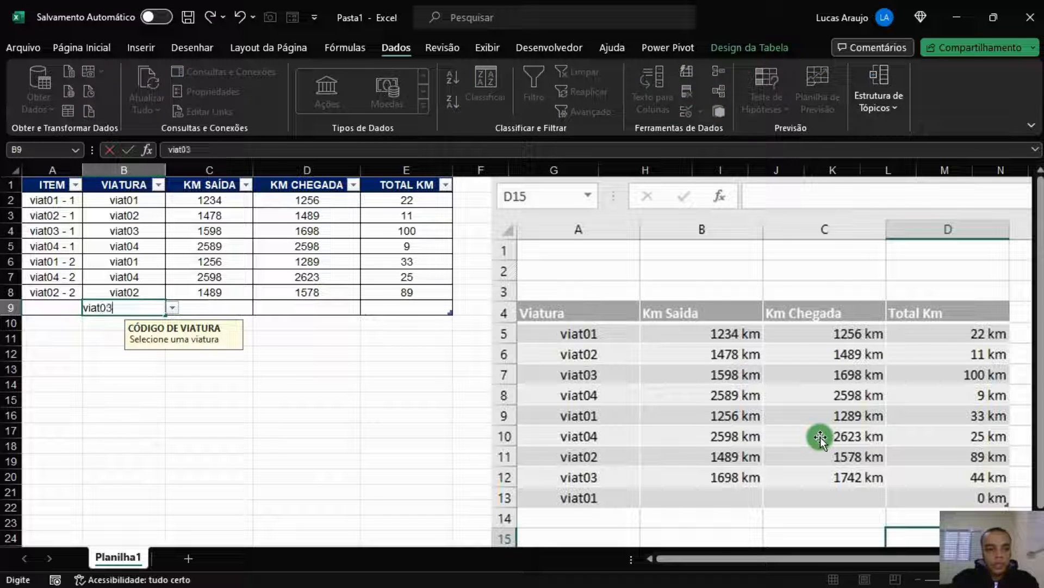
type("3")
key("Tab")
key("Tab")
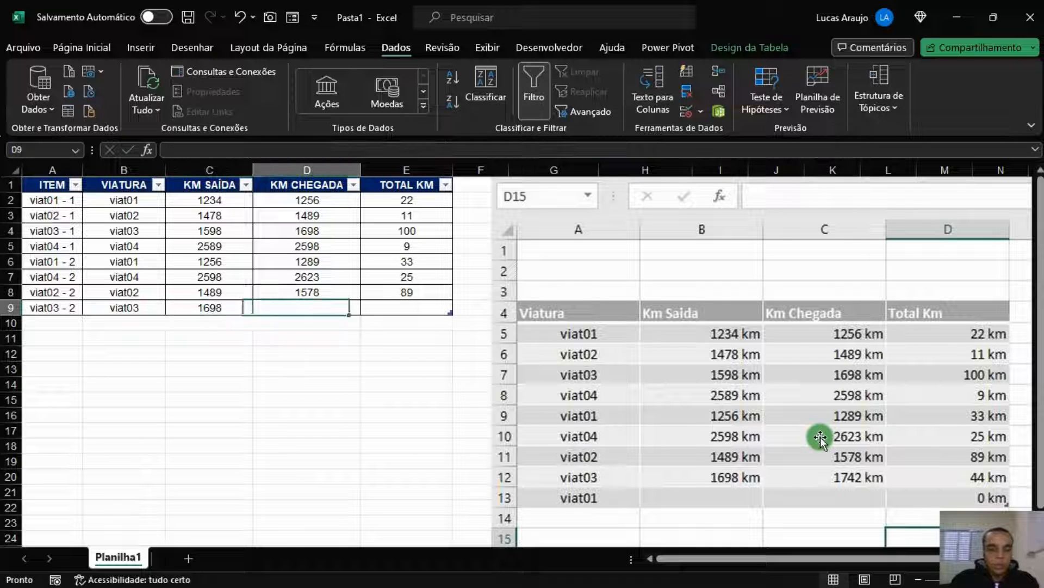
type("1742")
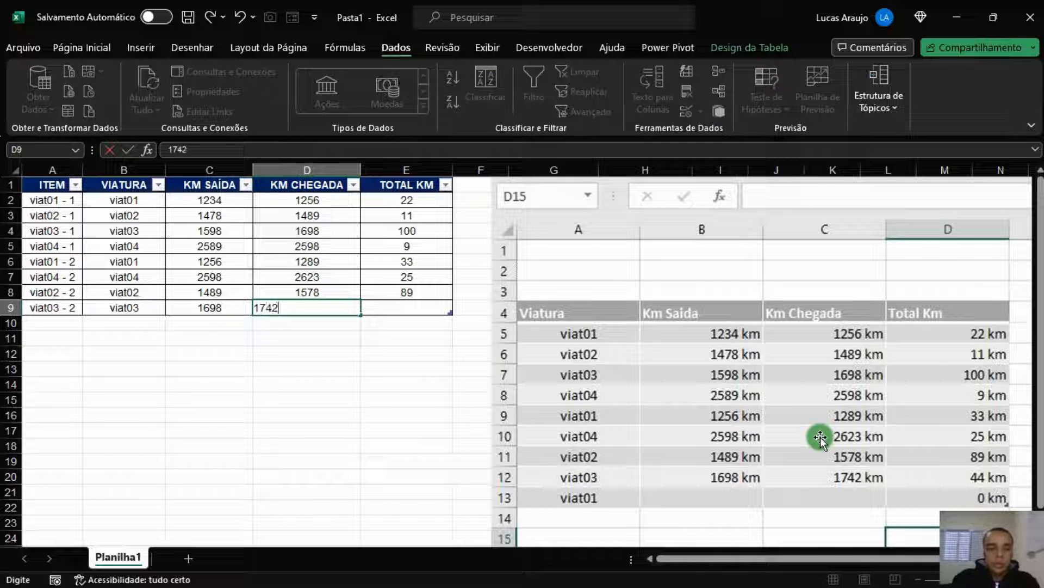
key("Tab")
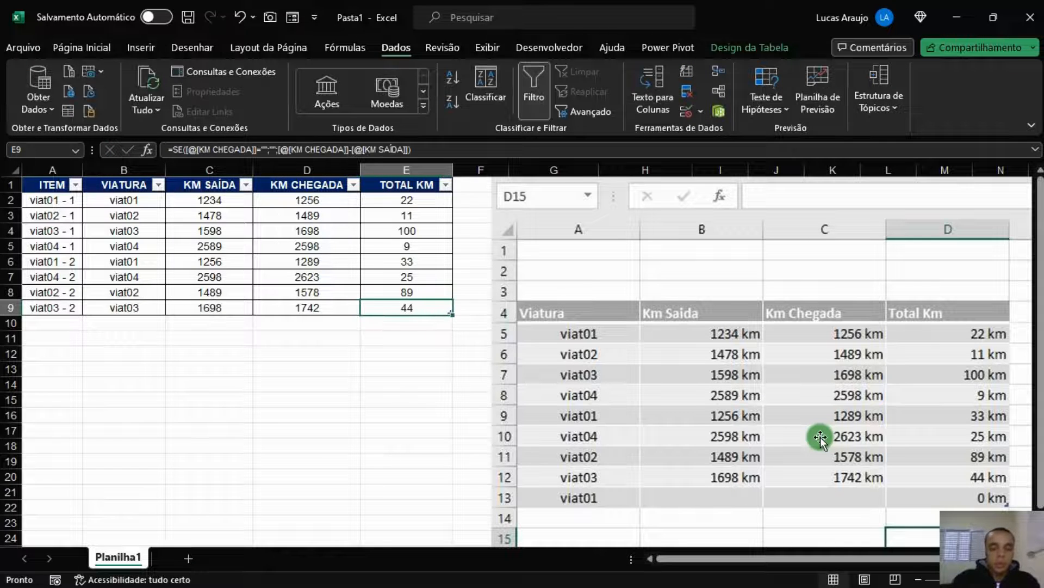
Delete the floating reference picture from the sheet
left_click_drag(912, 228, 662, 325)
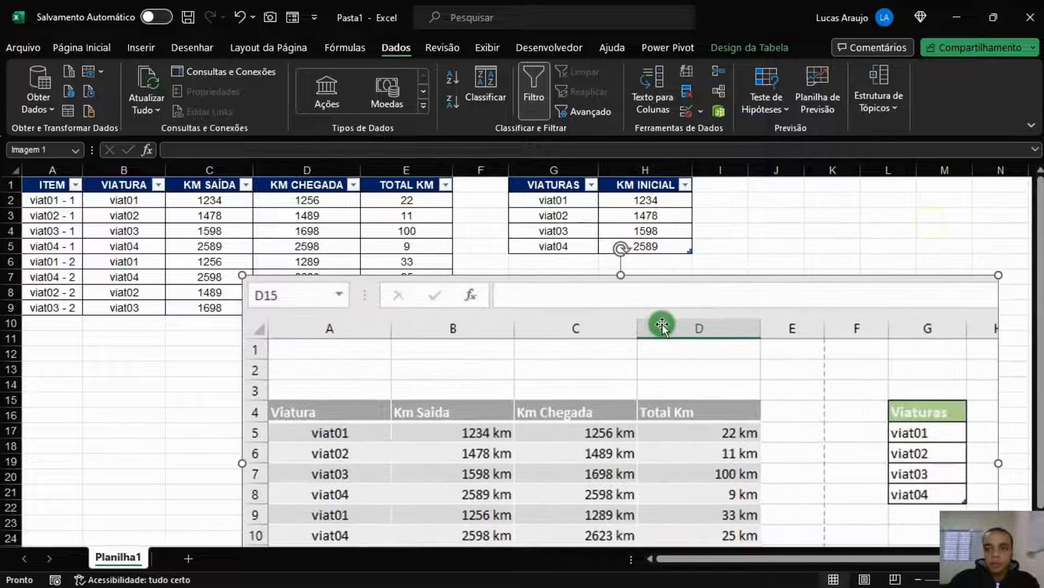
key("Delete")
left_click(662, 325)
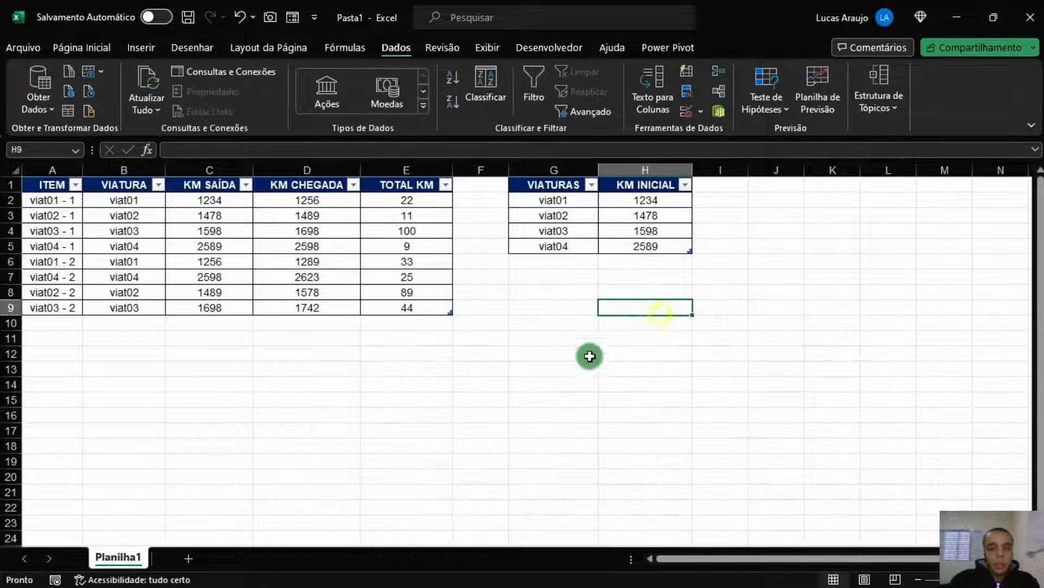
left_click(426, 386)
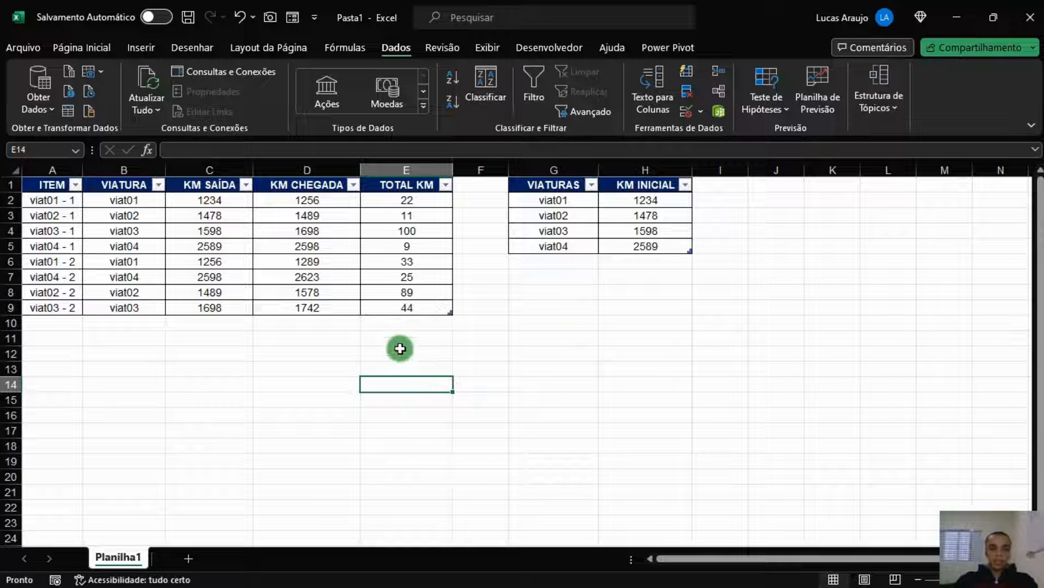
Select the km values C2:E9 together with the KM INICIAL values H2:H5
left_click_drag(220, 202, 425, 308)
left_click_drag(233, 206, 385, 294)
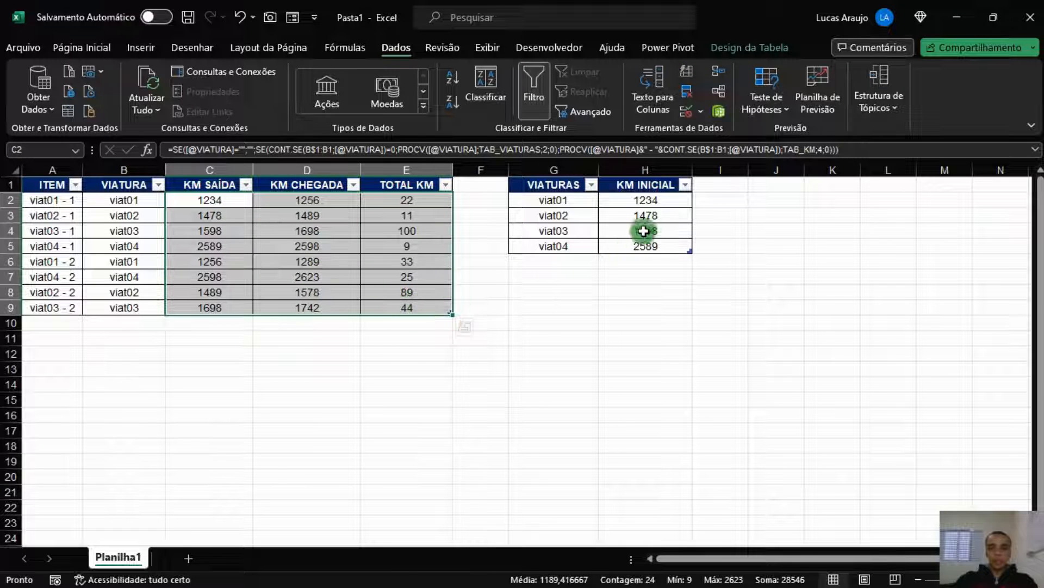
left_click_drag(657, 203, 647, 247)
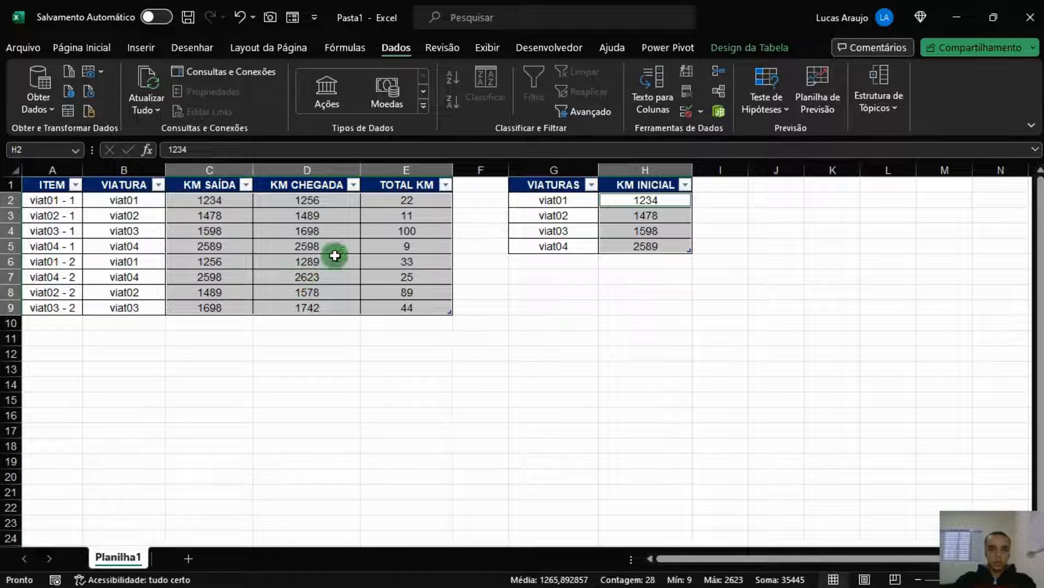
left_click(96, 46)
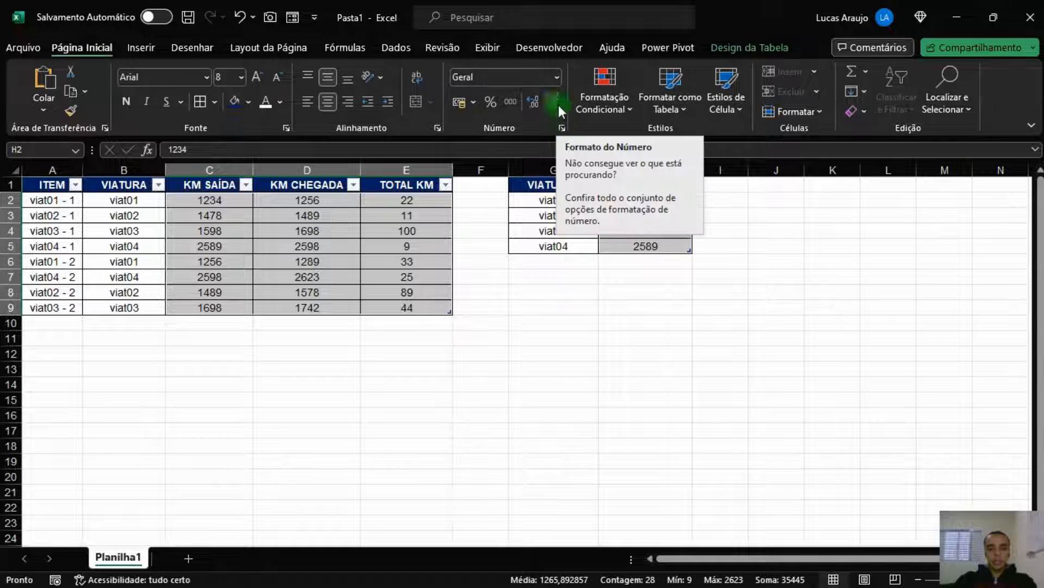
Apply the custom number format # " km" to the selected mileage cells
left_click(557, 77)
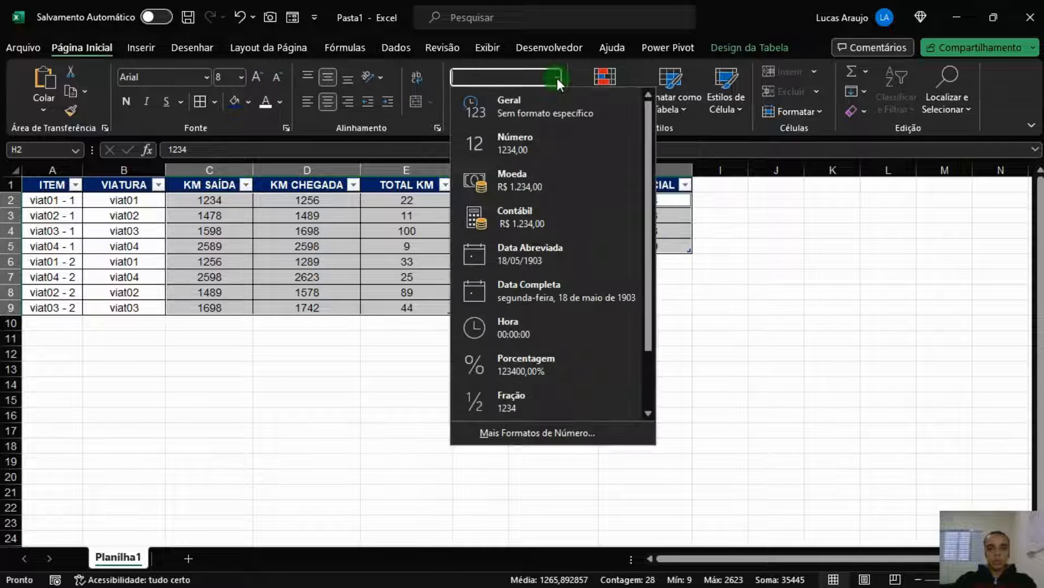
left_click(551, 434)
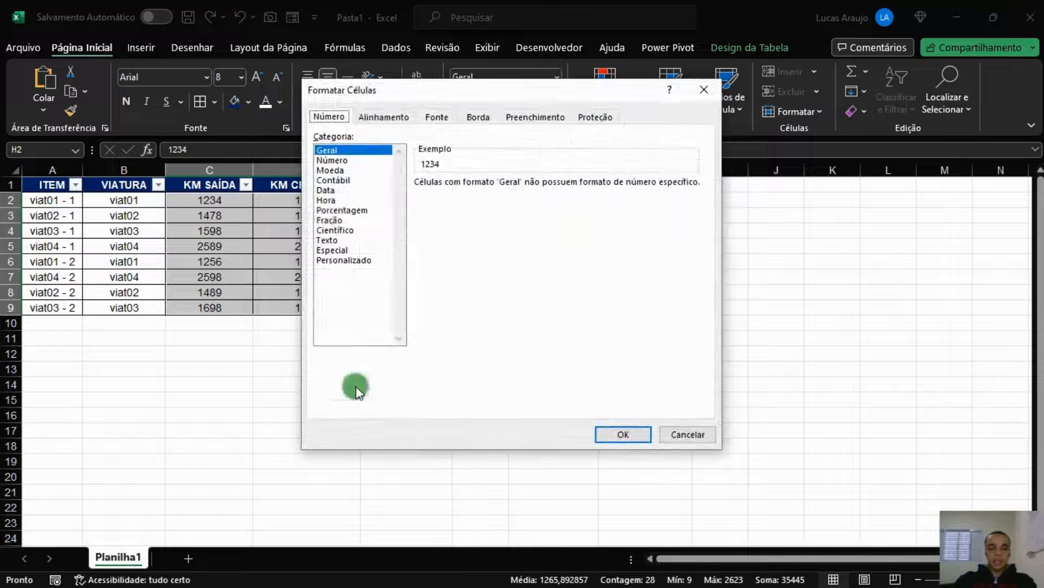
left_click(347, 261)
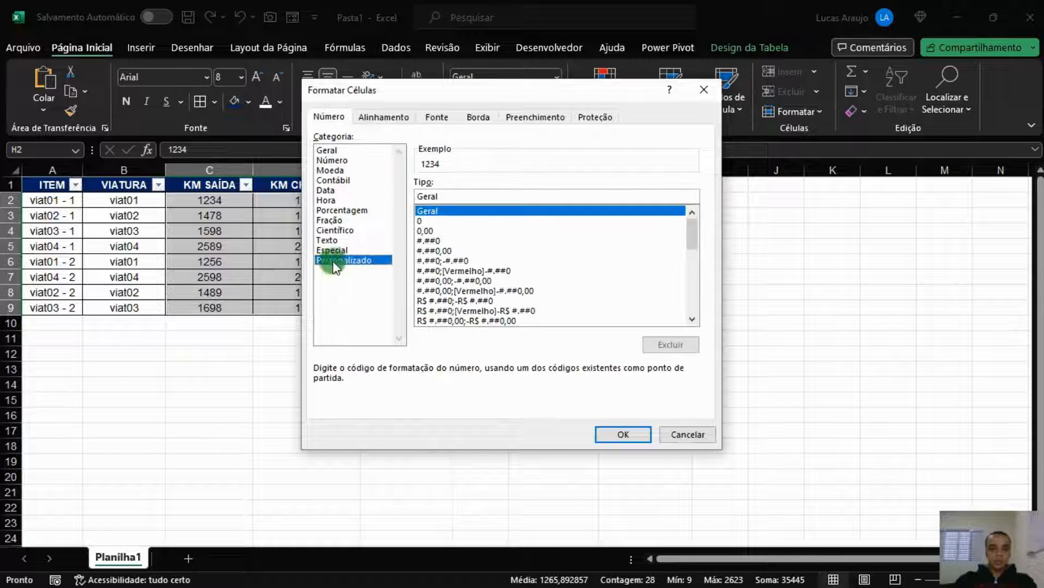
left_click_drag(488, 196, 390, 200)
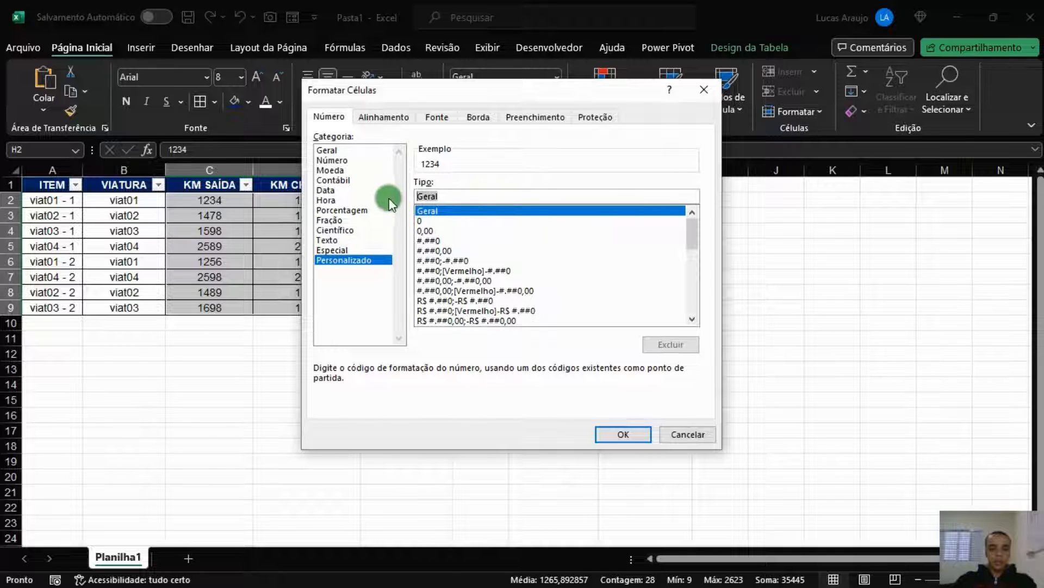
type("#")
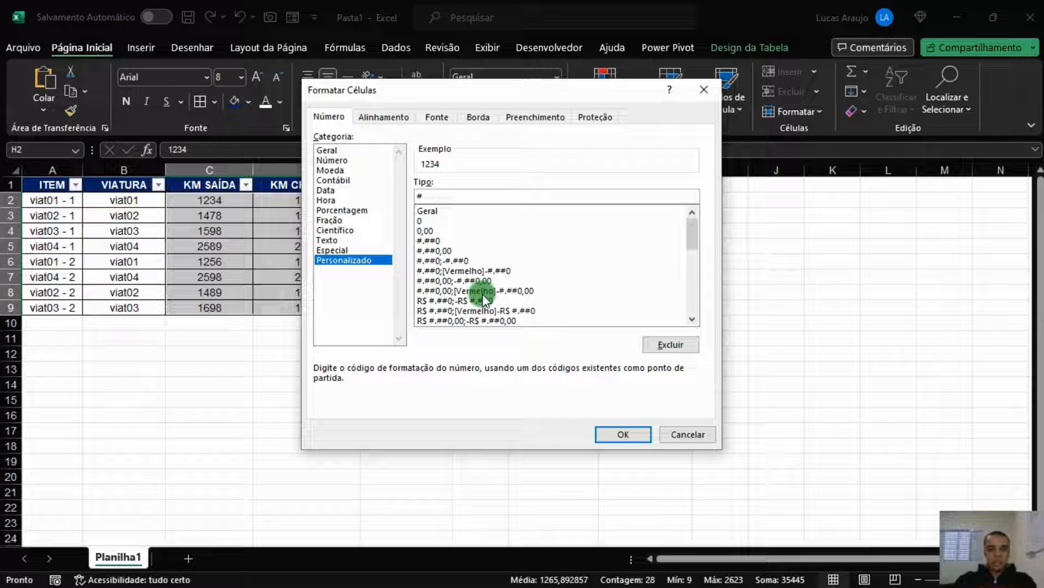
type("\" ")
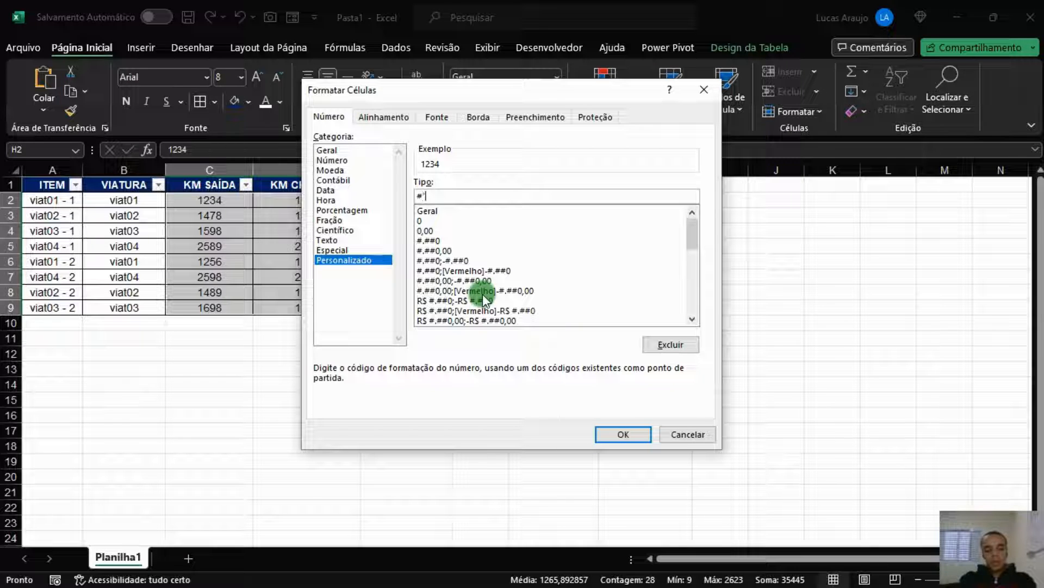
type("km\"")
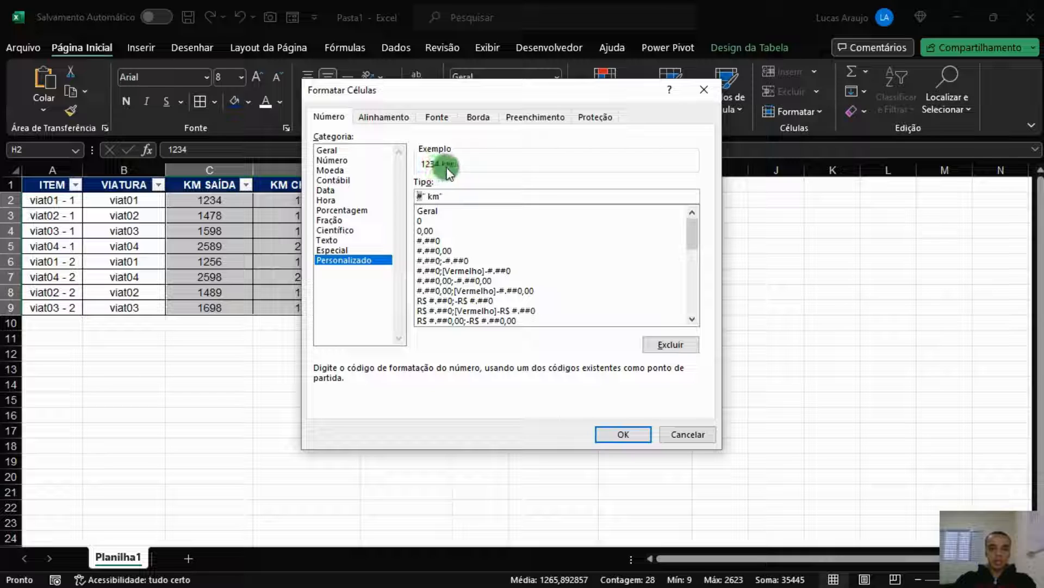
left_click(624, 435)
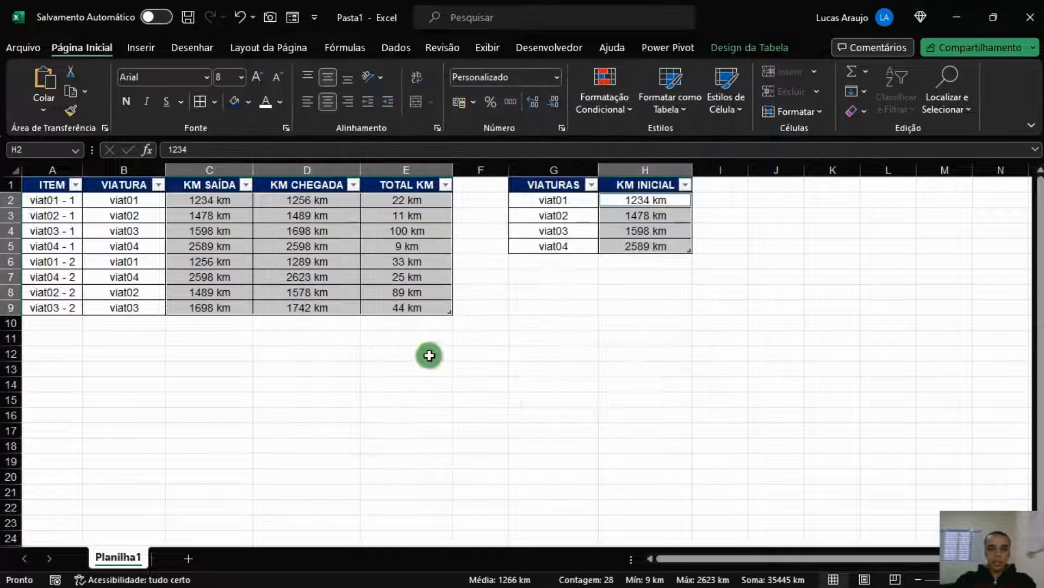
Inspect the formatted km values and confirm the KM SAÍDA and TOTAL KM formulas still work
left_click(373, 233)
left_click(315, 229)
left_click(257, 268)
left_click(208, 266)
left_click(288, 245)
left_click(380, 250)
left_click(414, 292)
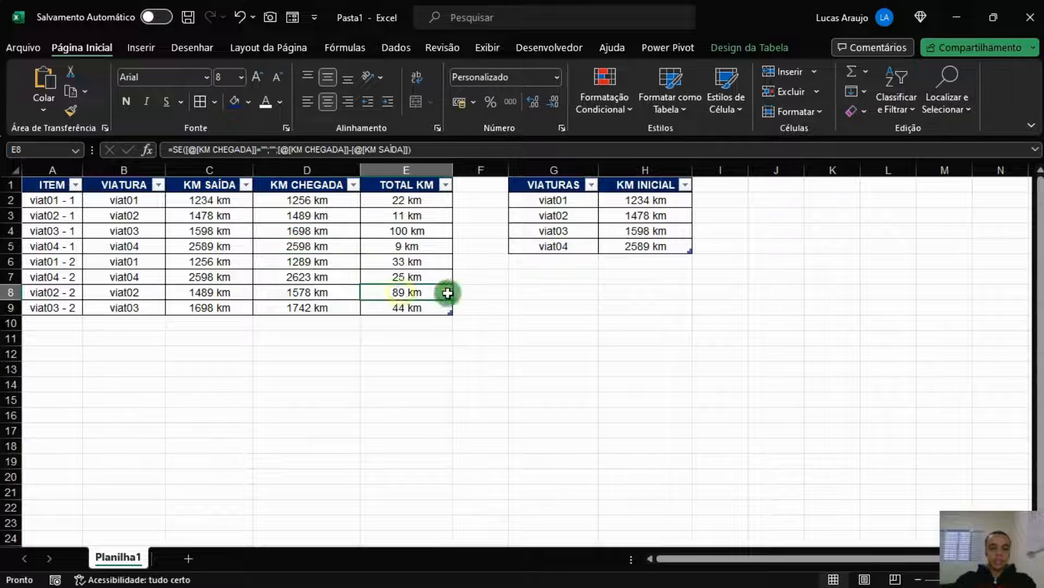
left_click(571, 293)
left_click(732, 324)
left_click(657, 444)
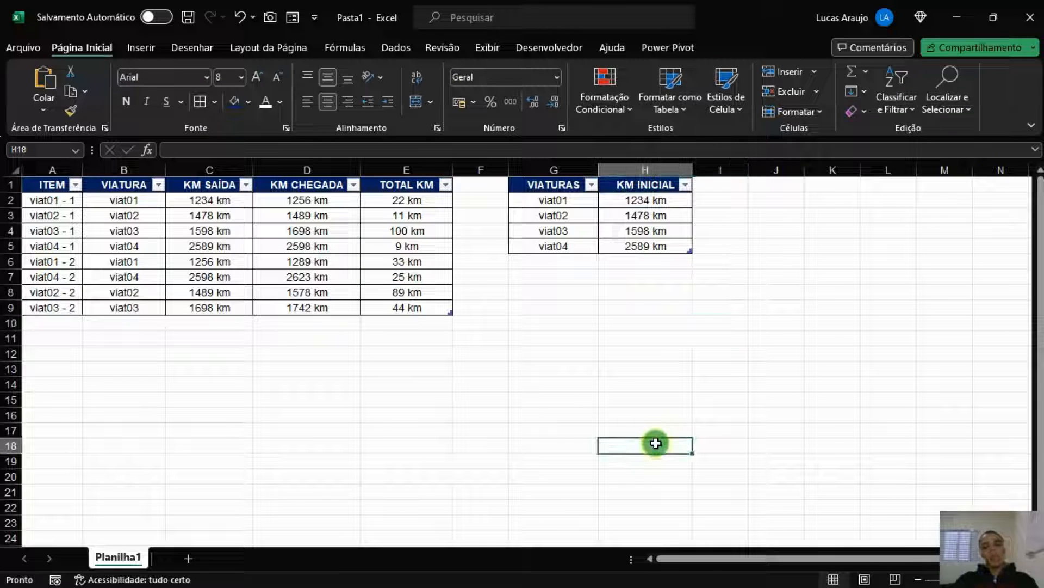